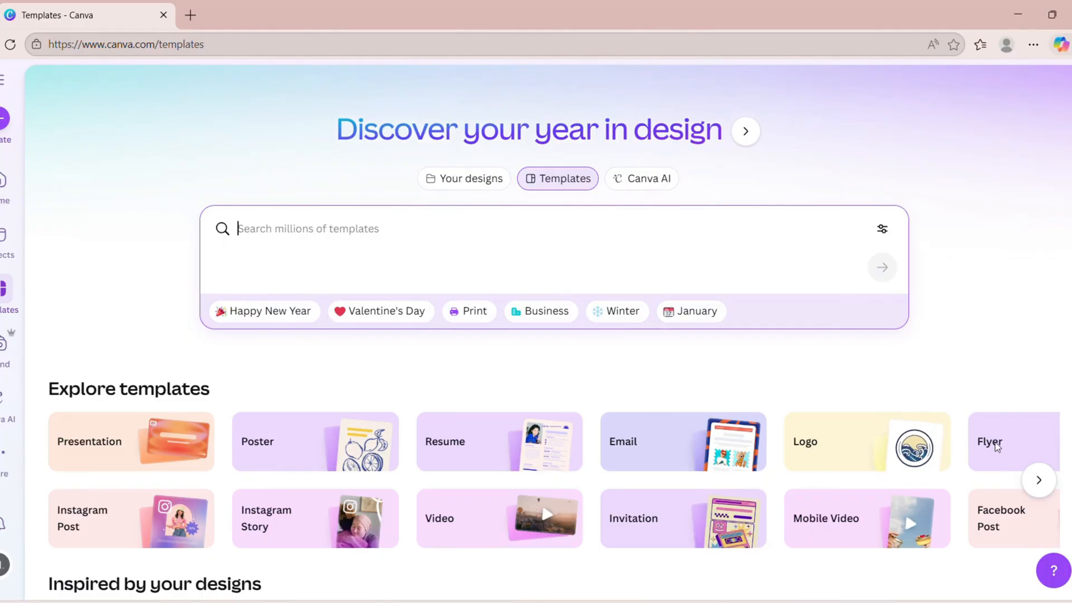
- Find the Flyer category among the templates and create a blank flyer design
click(1038, 479)
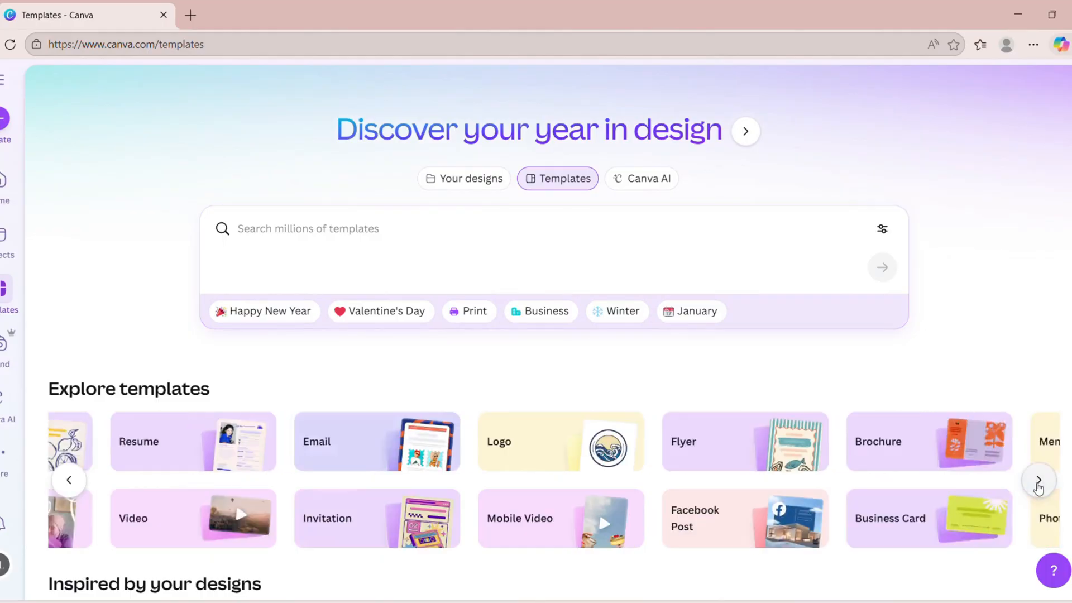
click(225, 426)
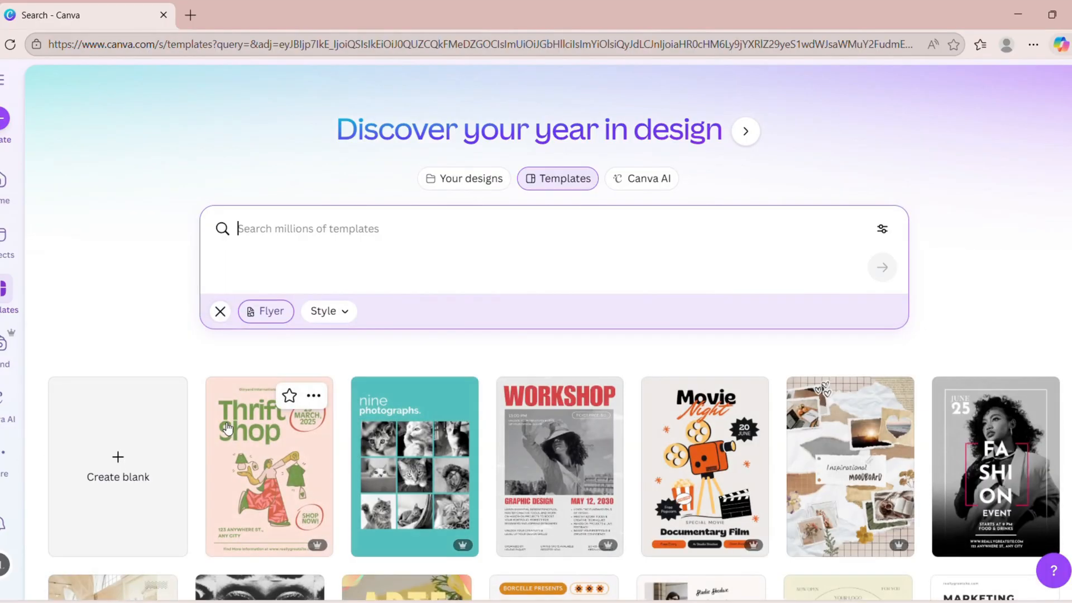
click(104, 463)
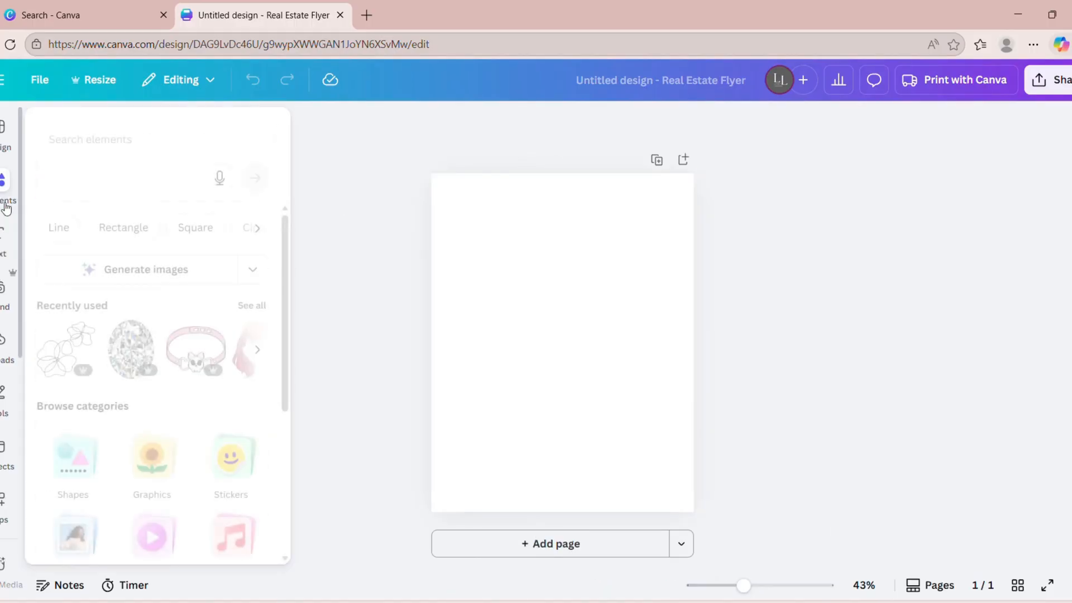
- Search the elements library for "pink balloons"
click(5, 208)
click(136, 141)
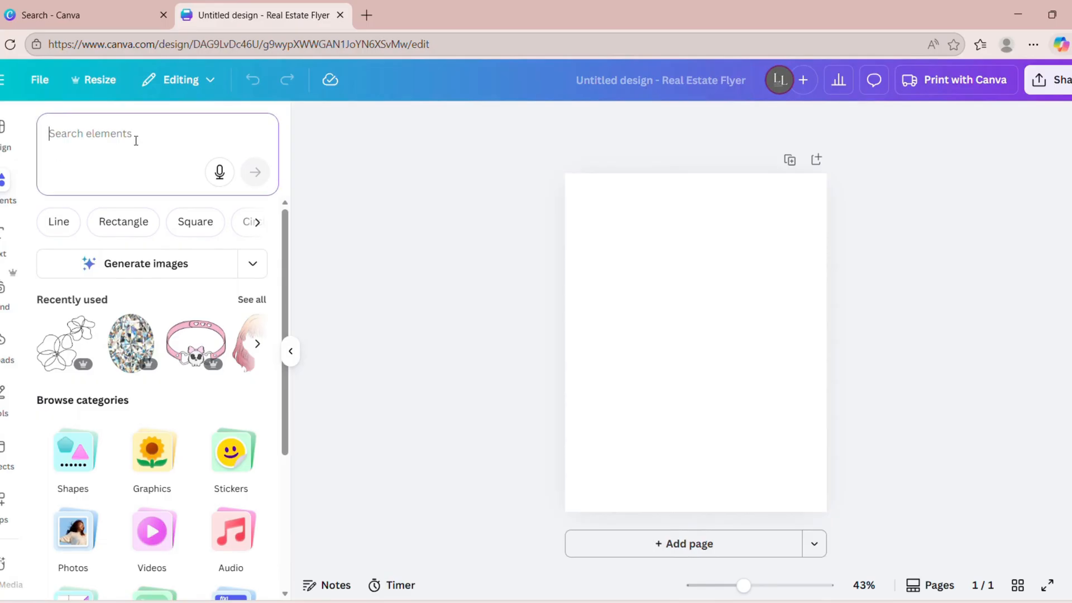
text(pink b)
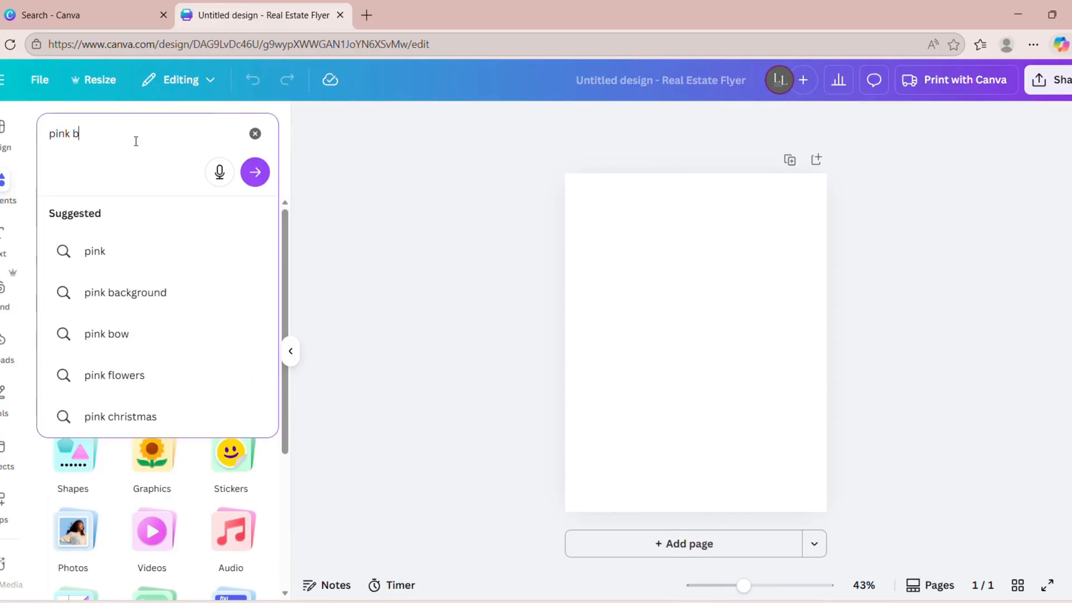
text(allo)
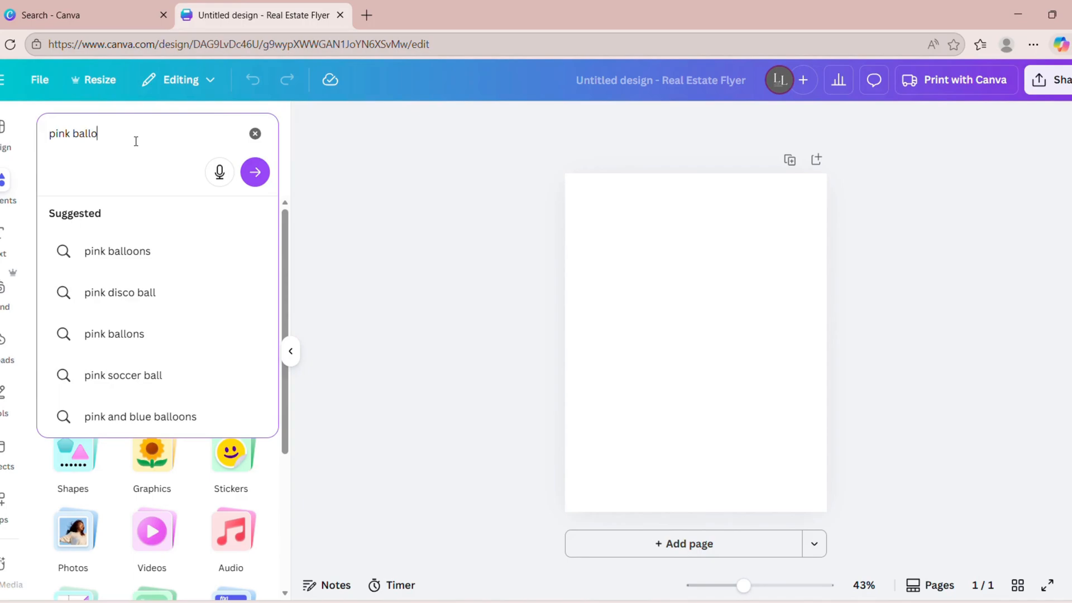
text(ons)
key(Return)
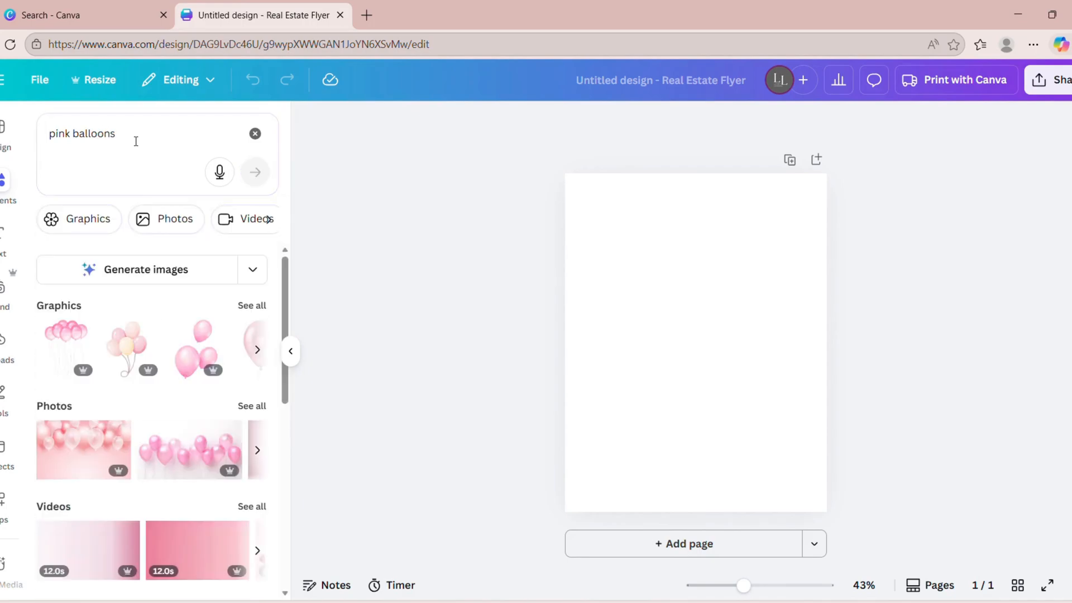
- Insert the photo of pink balloons hanging above a pale pink backdrop and set it as the page background
click(80, 438)
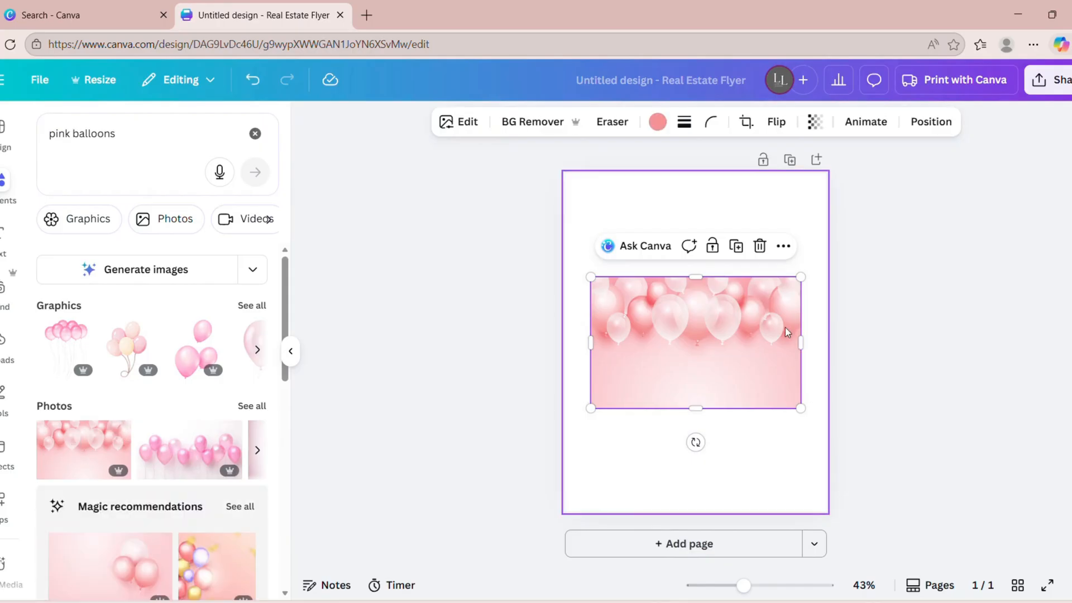
right_click(678, 321)
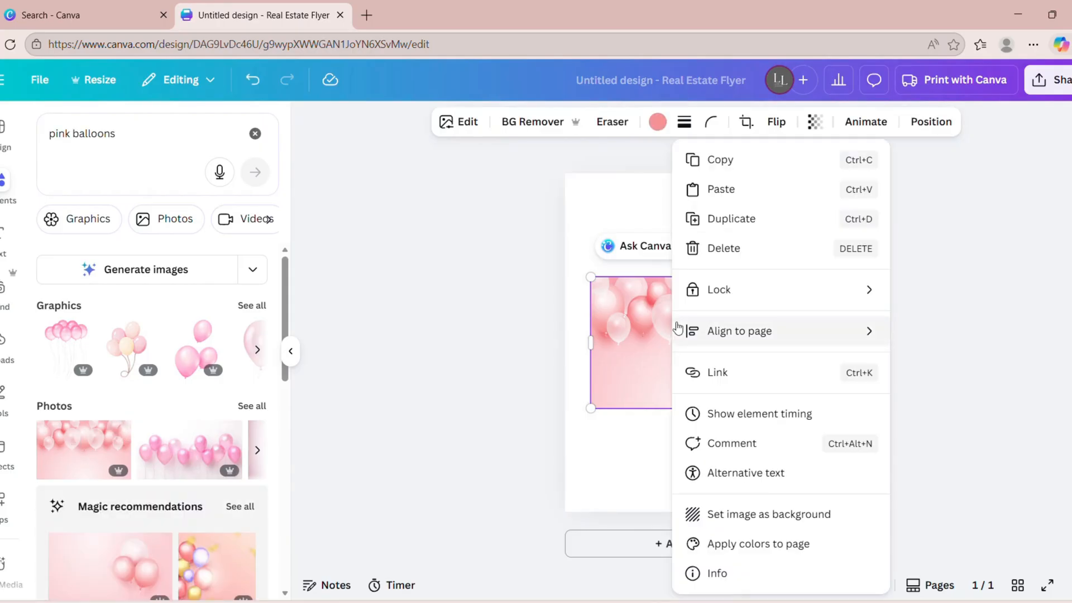
click(772, 517)
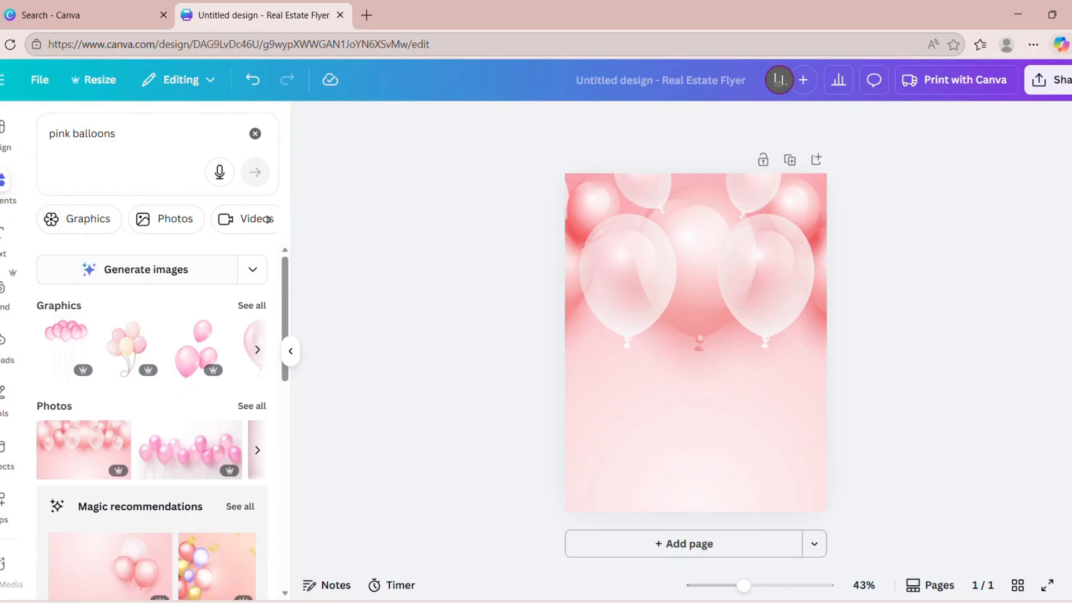
- Add a heading reading "For Our Girl" and move it up over the balloons, centred on the page
click(4, 243)
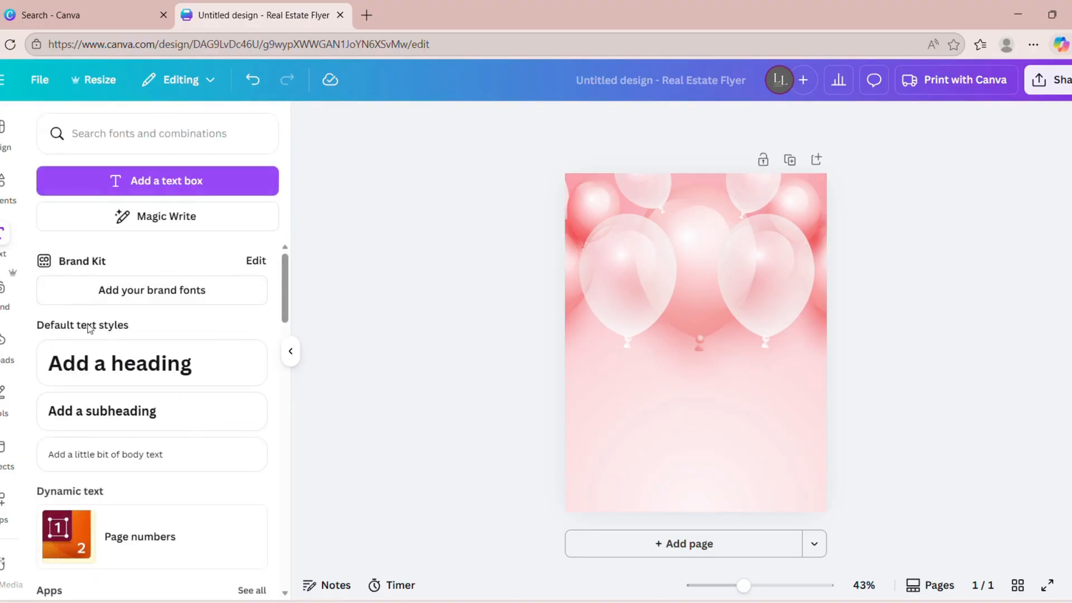
click(100, 370)
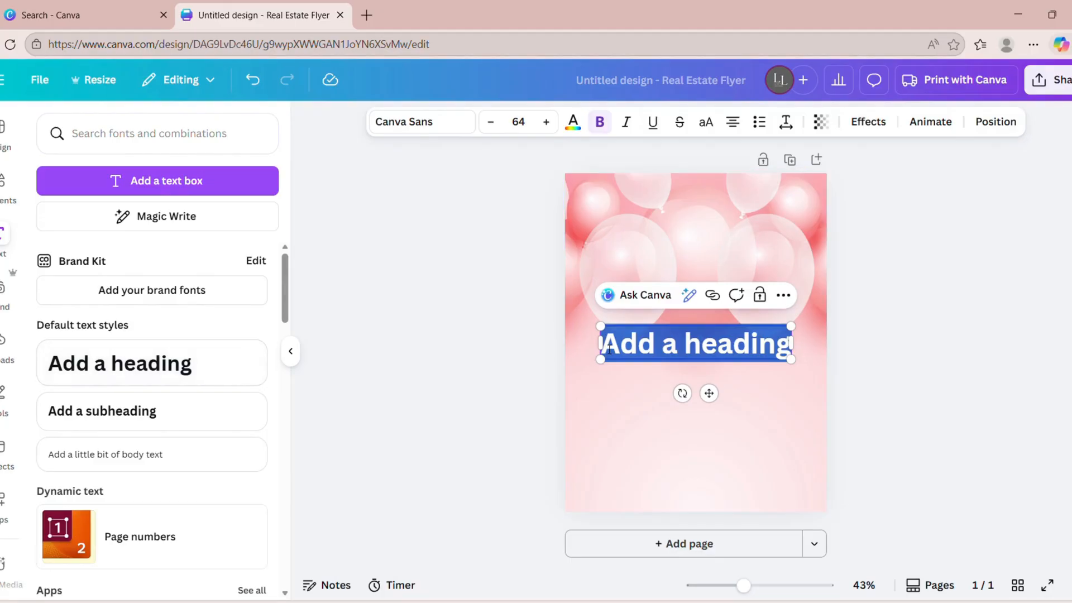
text(Fo)
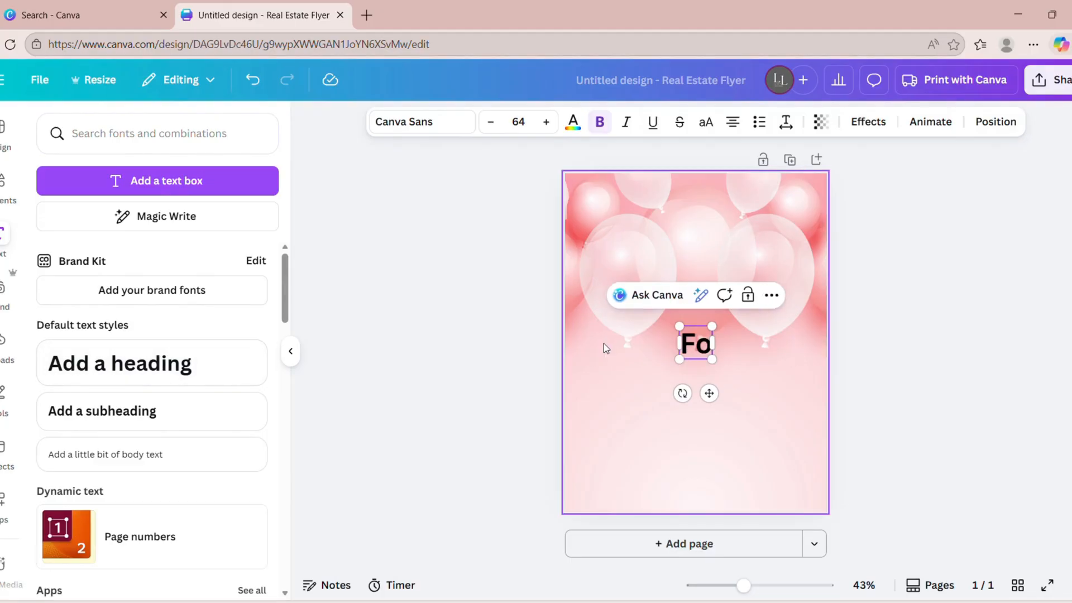
text(r Our Girl)
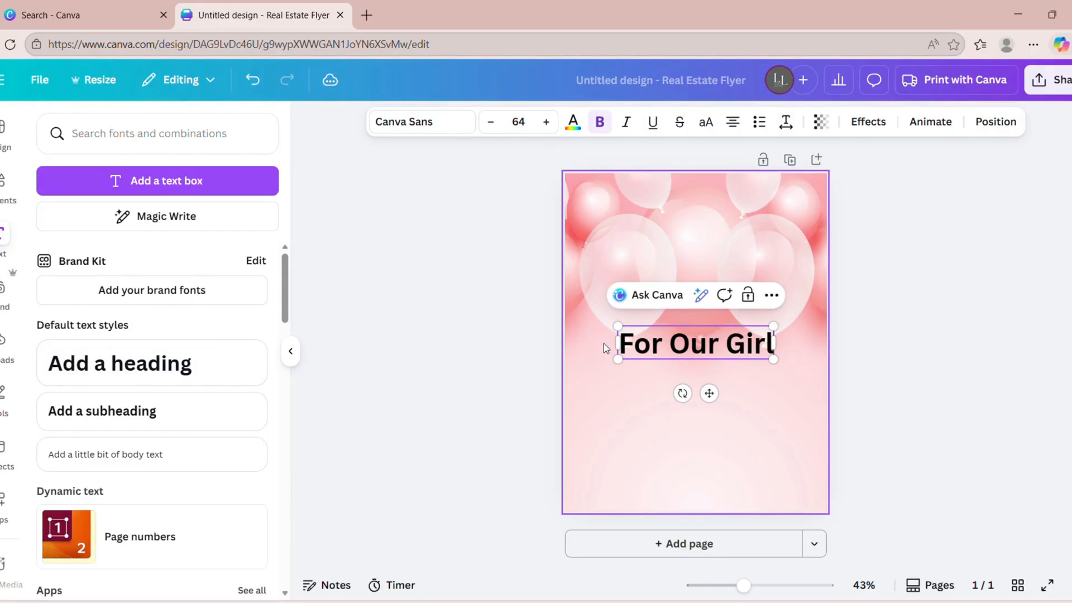
drag(709, 393, 713, 309)
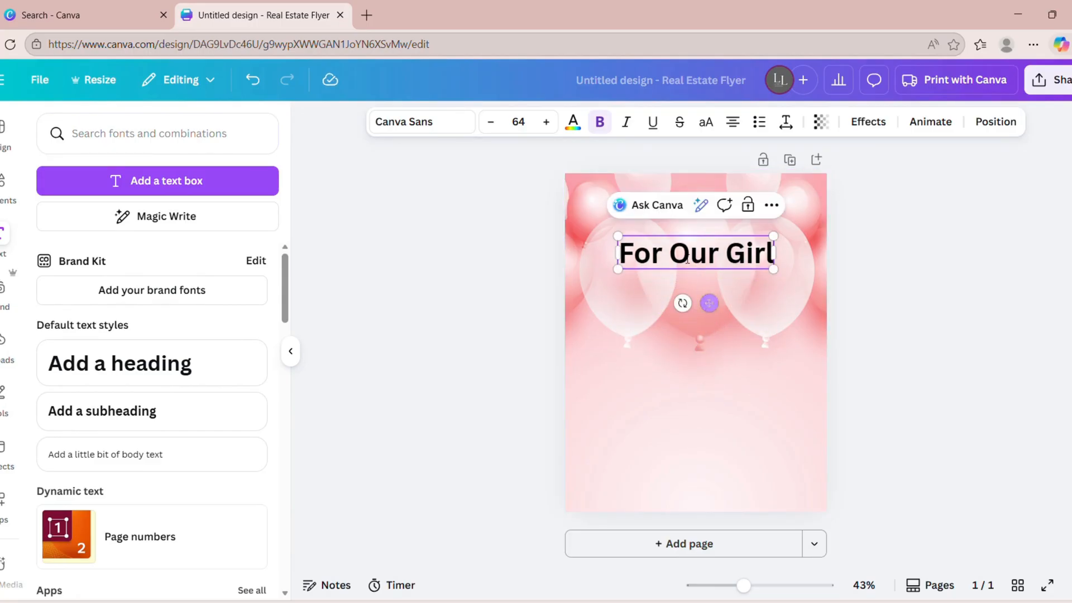
- Set the "For Our Girl" heading's font to Sorts Mill Goudy
click(457, 122)
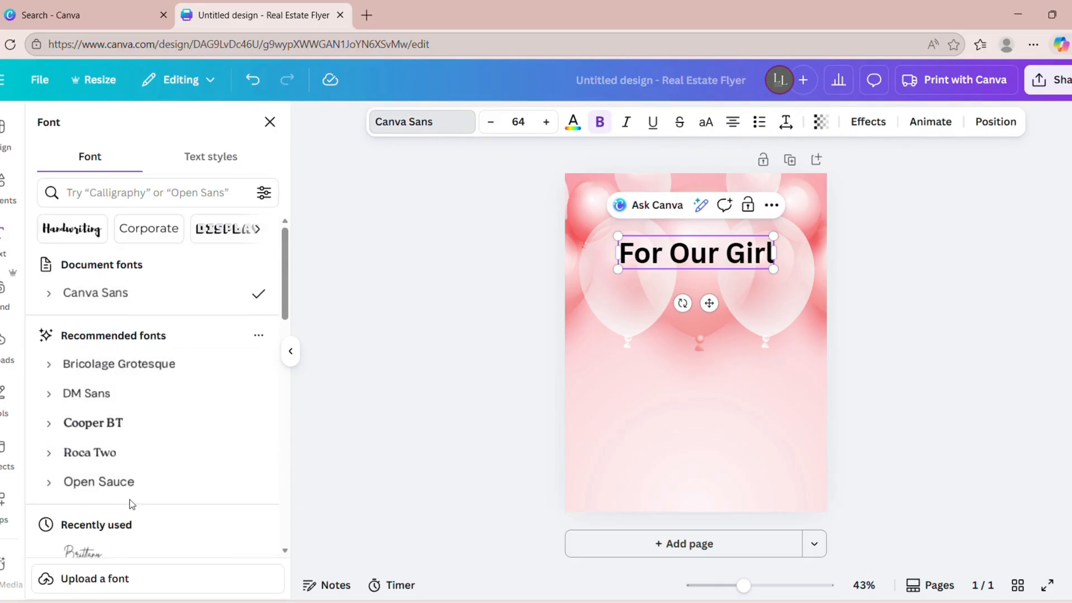
scroll(130, 499, down, 4)
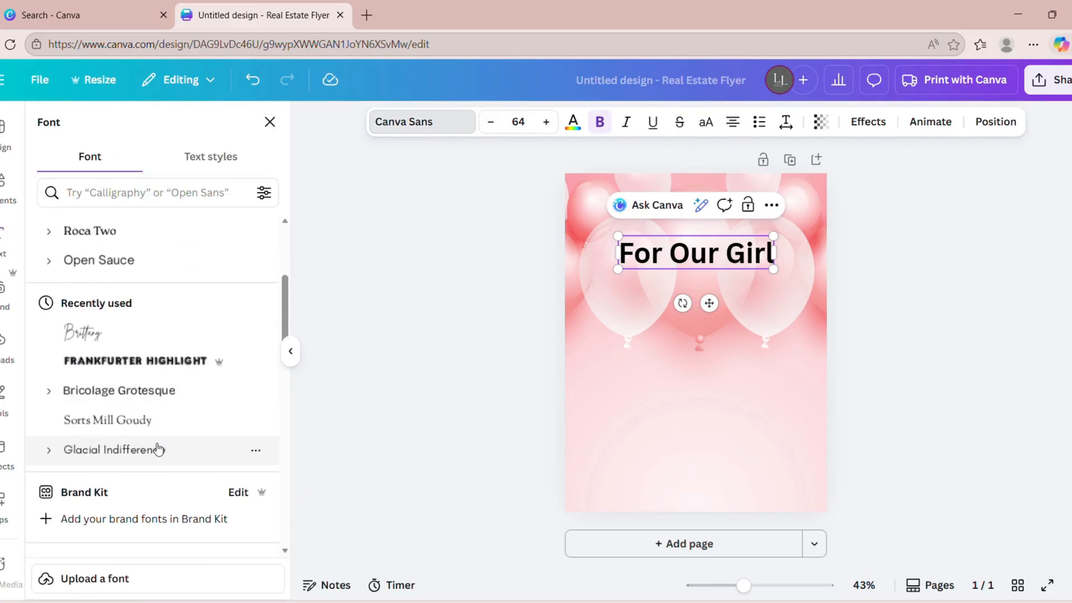
click(137, 422)
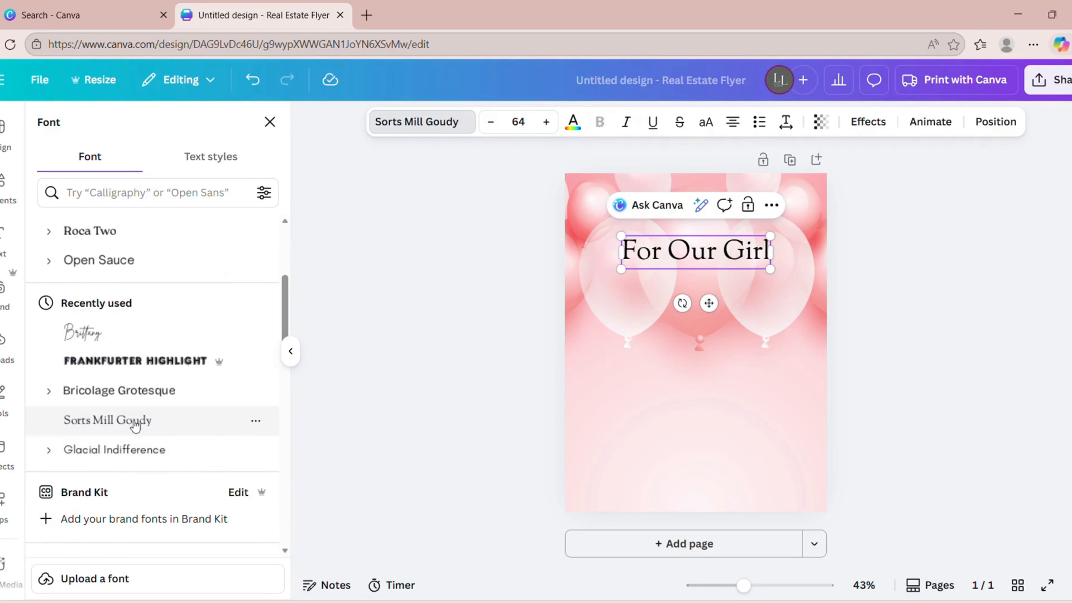
- Try a violet text colour on the "For Our Girl" heading and set it back to black
click(574, 125)
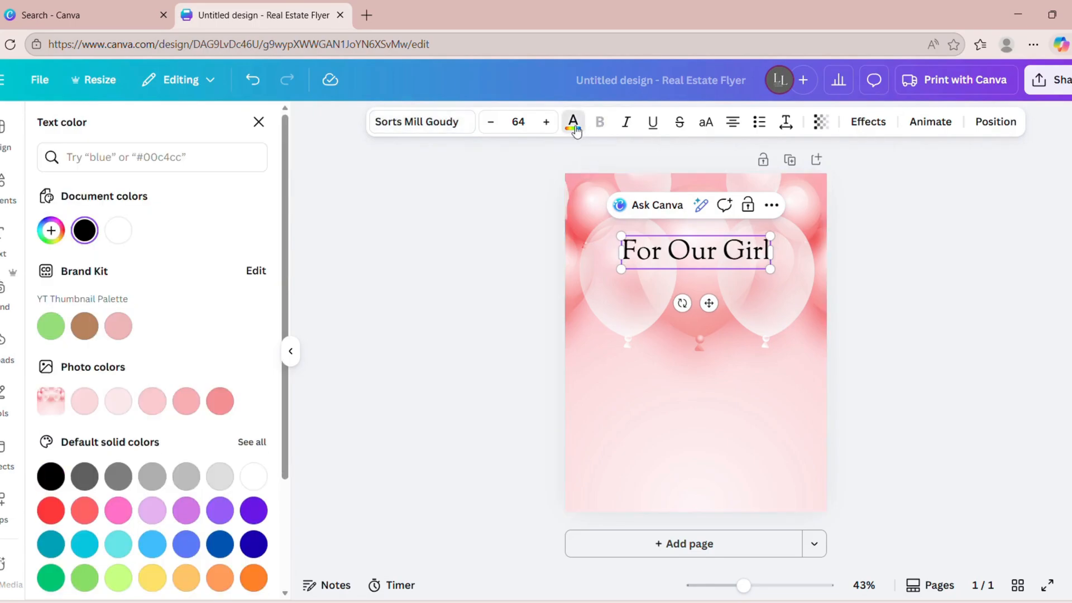
click(255, 510)
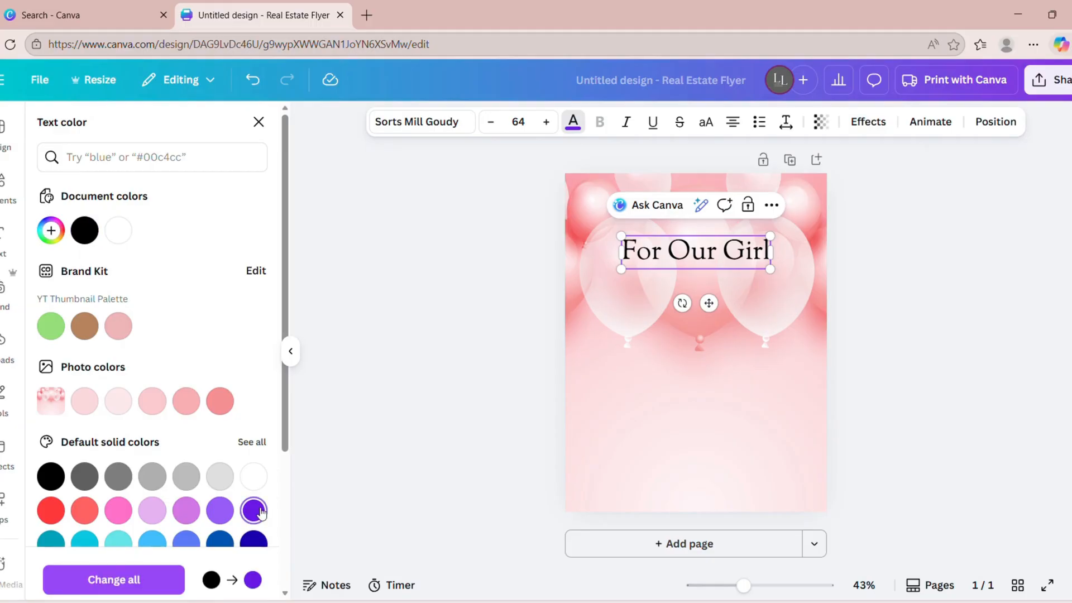
click(770, 254)
drag(770, 254, 622, 253)
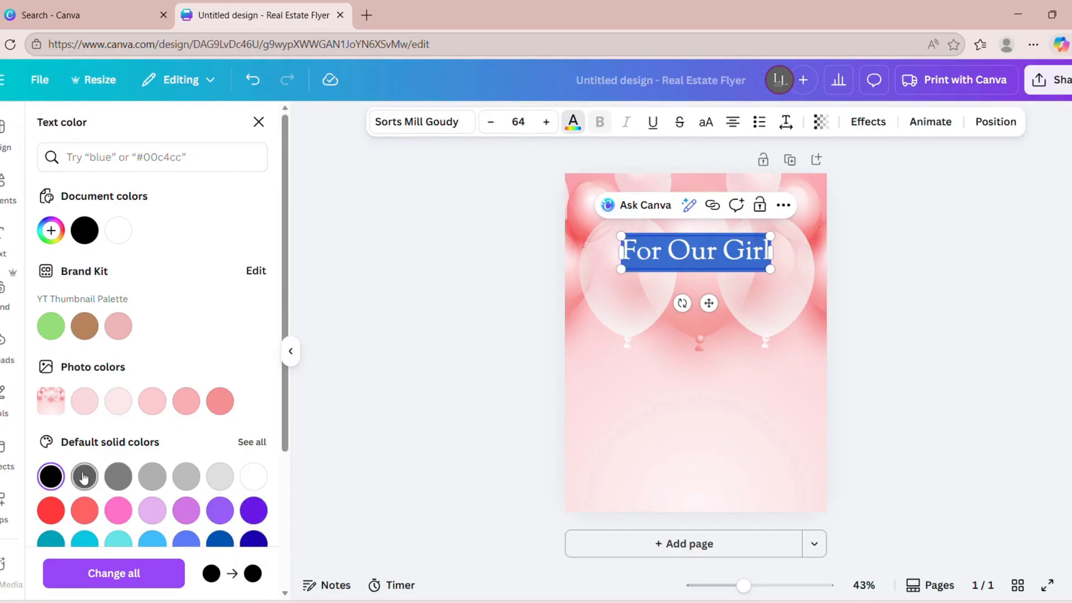
click(85, 231)
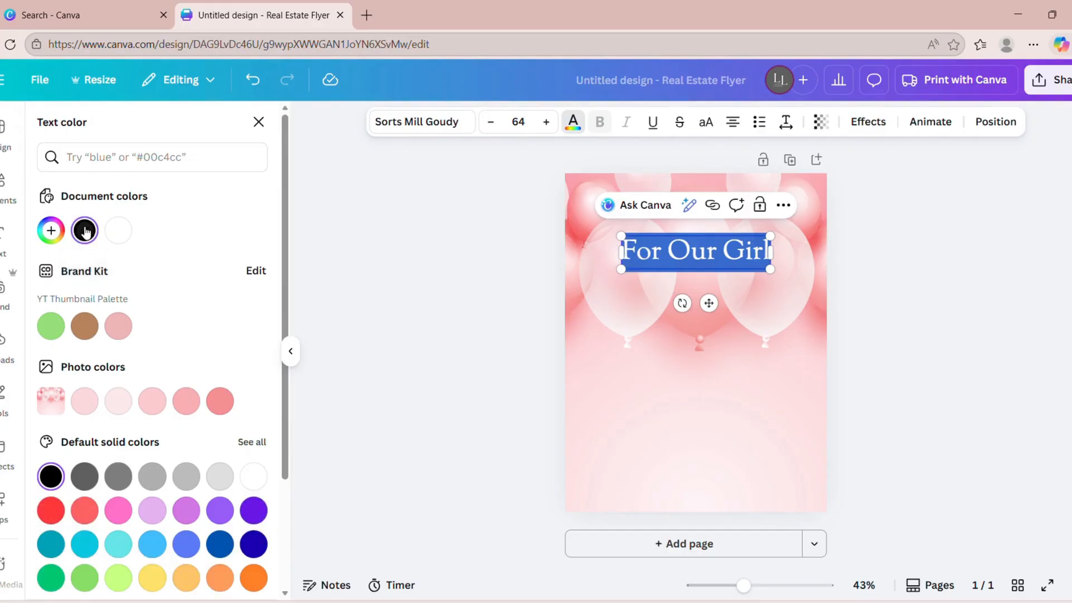
- Move the "For Our Girl" heading slightly higher on the page and increase its font size
drag(708, 303, 713, 283)
click(546, 122)
click(547, 122)
click(546, 121)
click(547, 122)
click(762, 355)
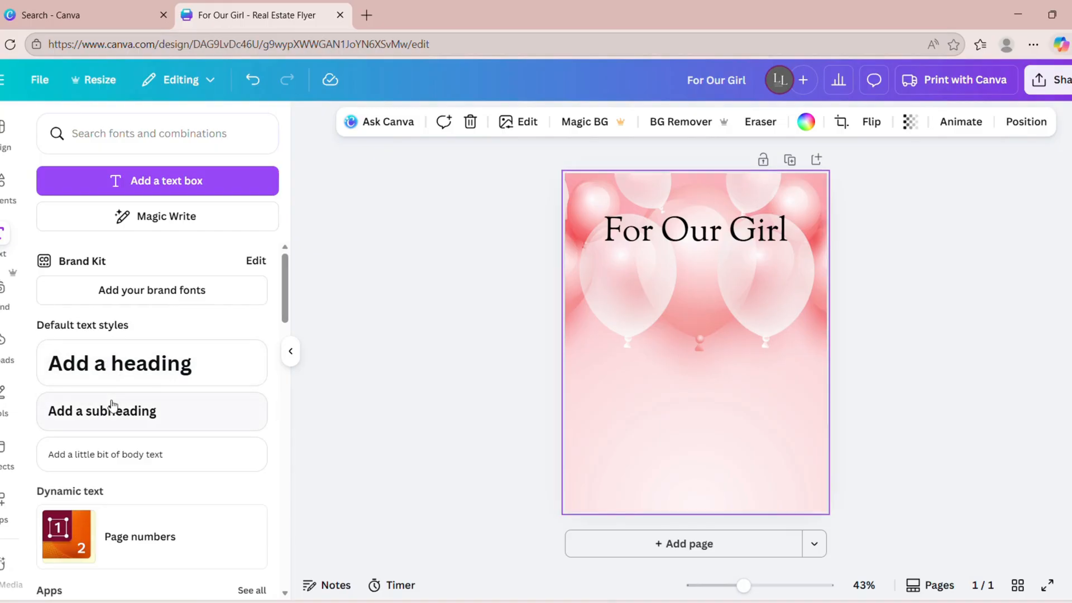
- Add a body text box reading "You're cordially invited to the baby shower of Mr. and Mrs. X for their new edition"
click(115, 455)
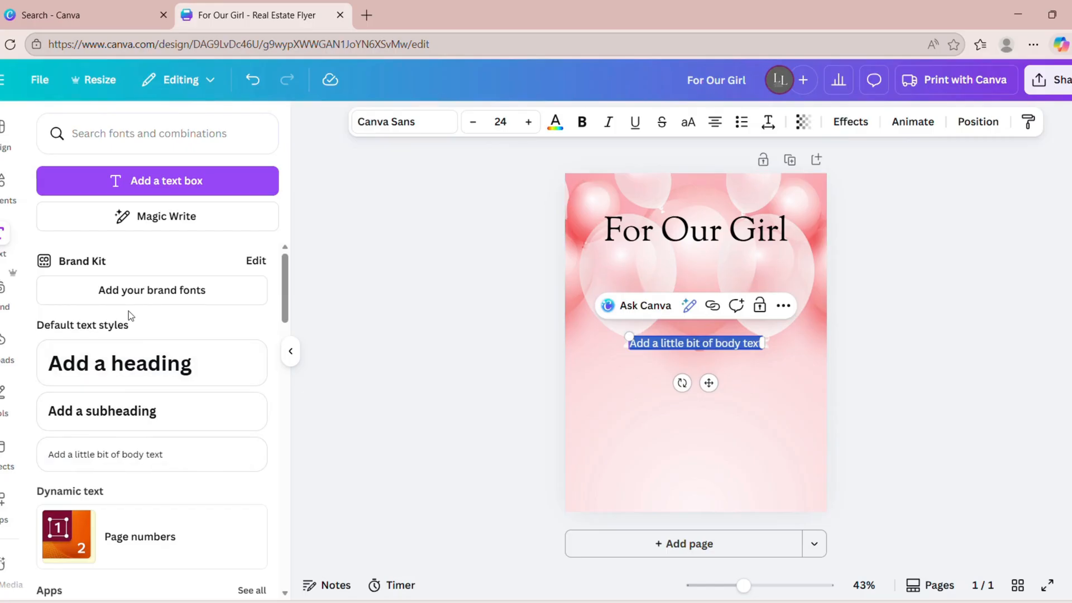
text(You're cordinal)
key(BackSpace)
key(BackSpace)
key(BackSpace)
key(BackSpace)
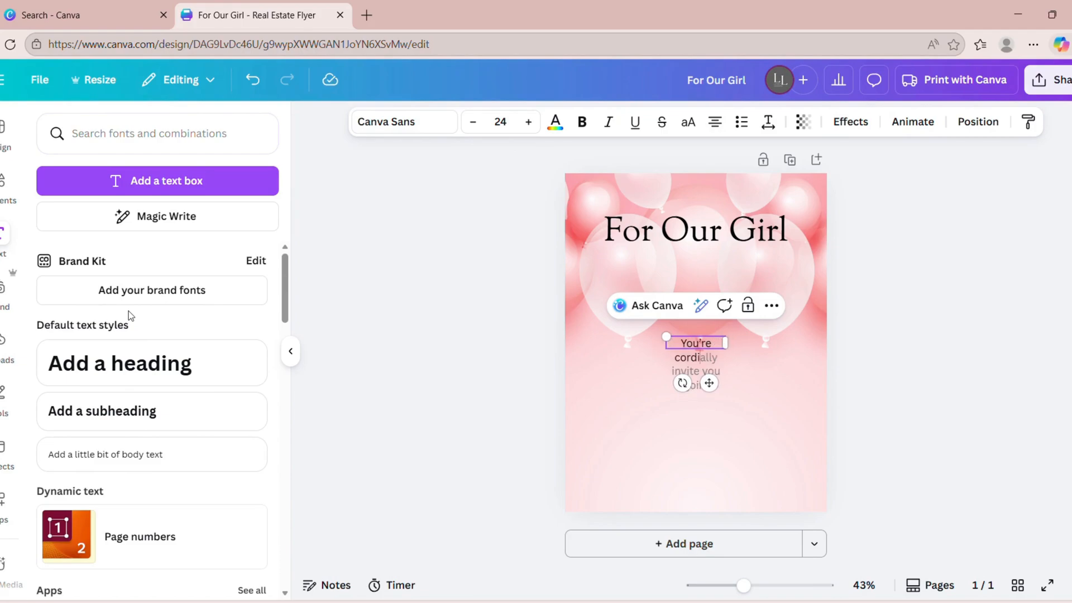
text(ially inv)
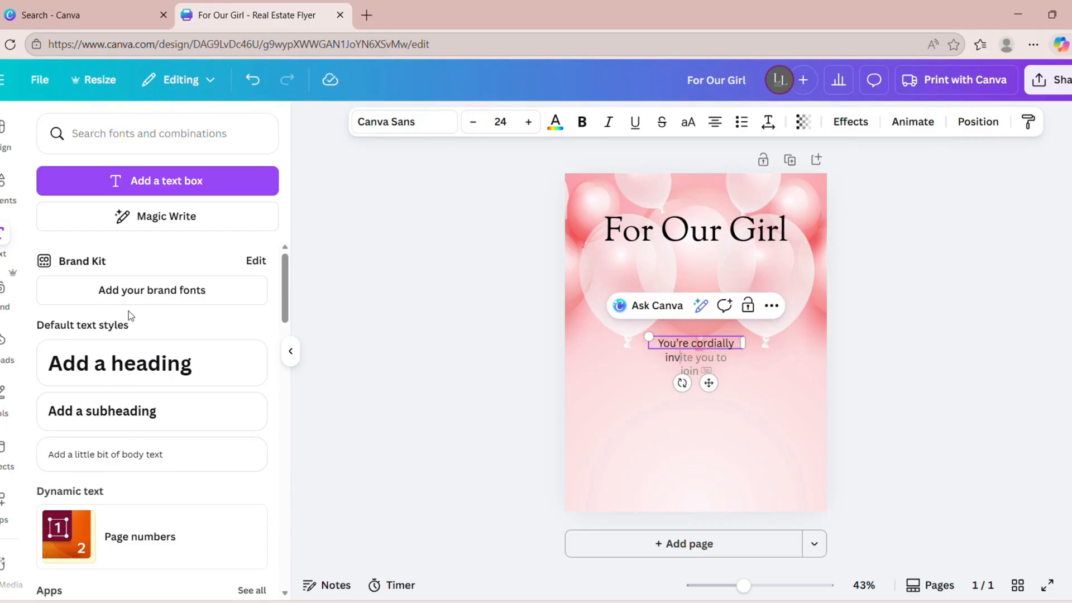
text(ited to the baby)
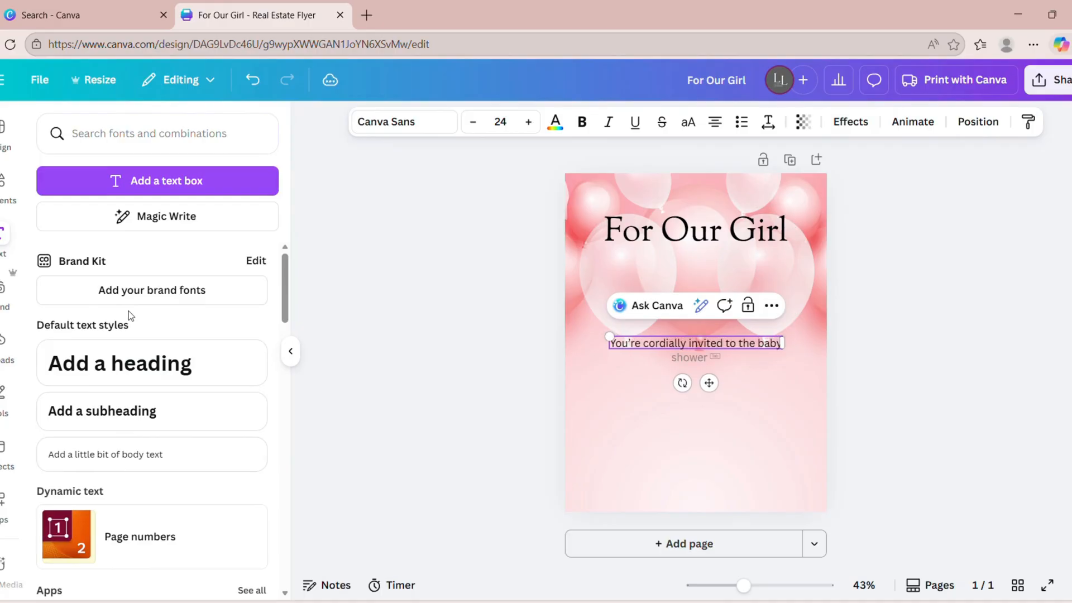
text( shower of)
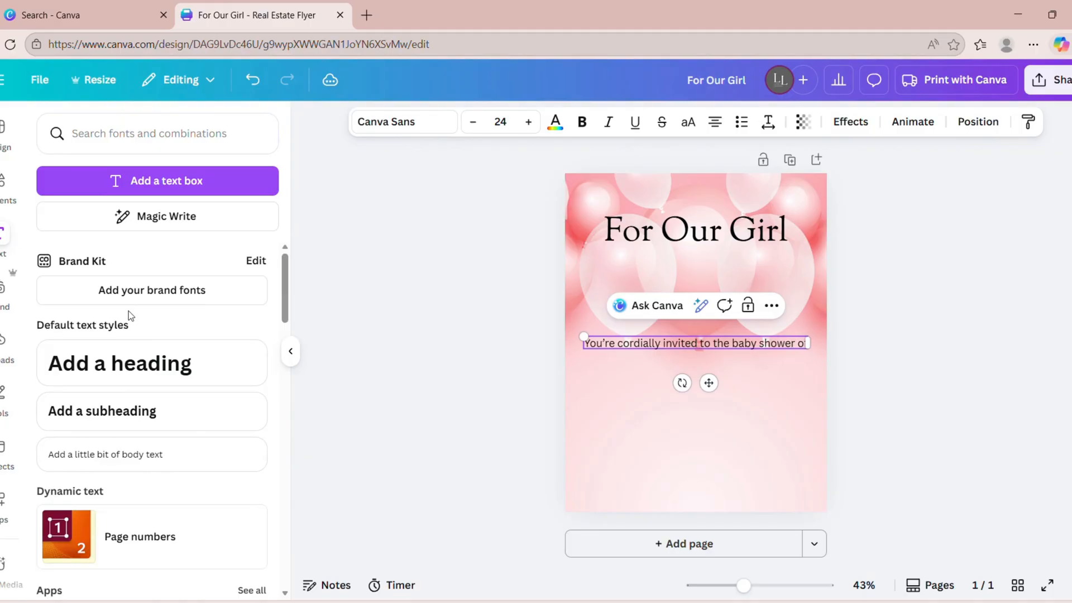
text( M)
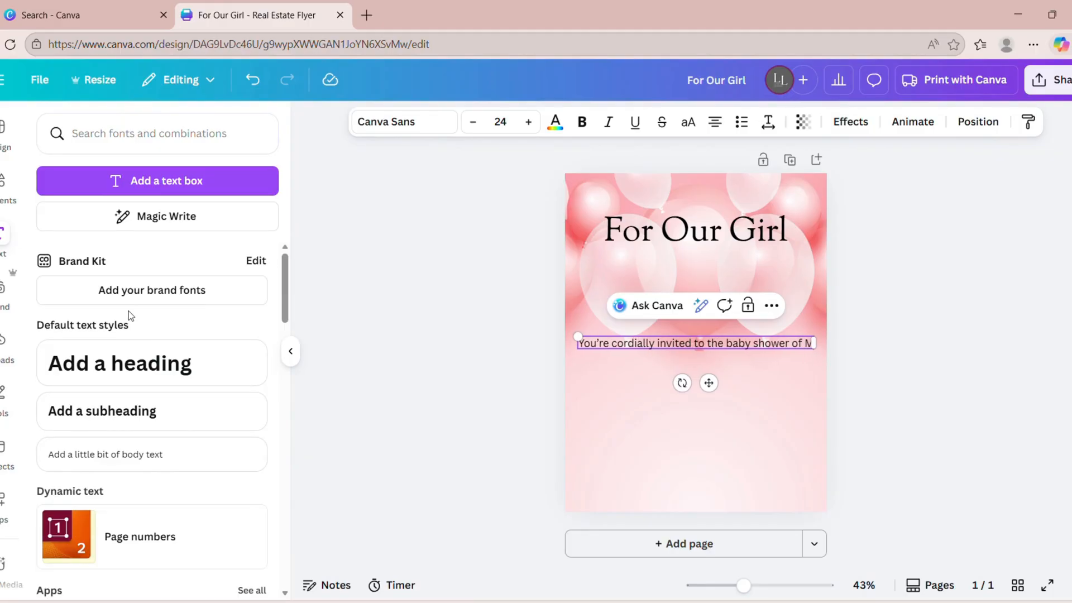
text(i. and)
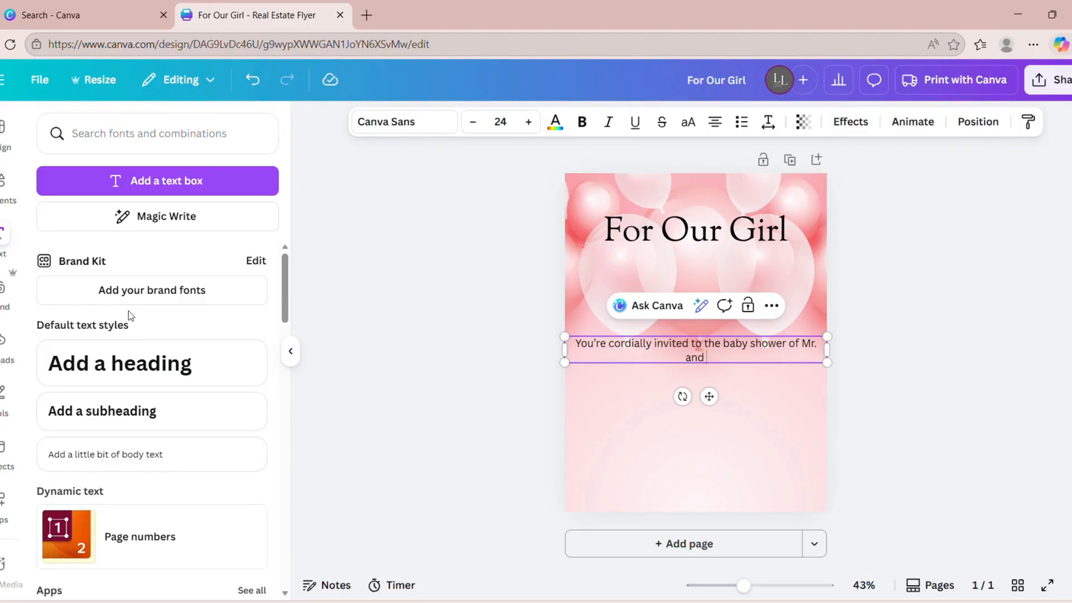
text( Mrs. X for the ne)
key(BackSpace)
key(BackSpace)
key(BackSpace)
text(ir new)
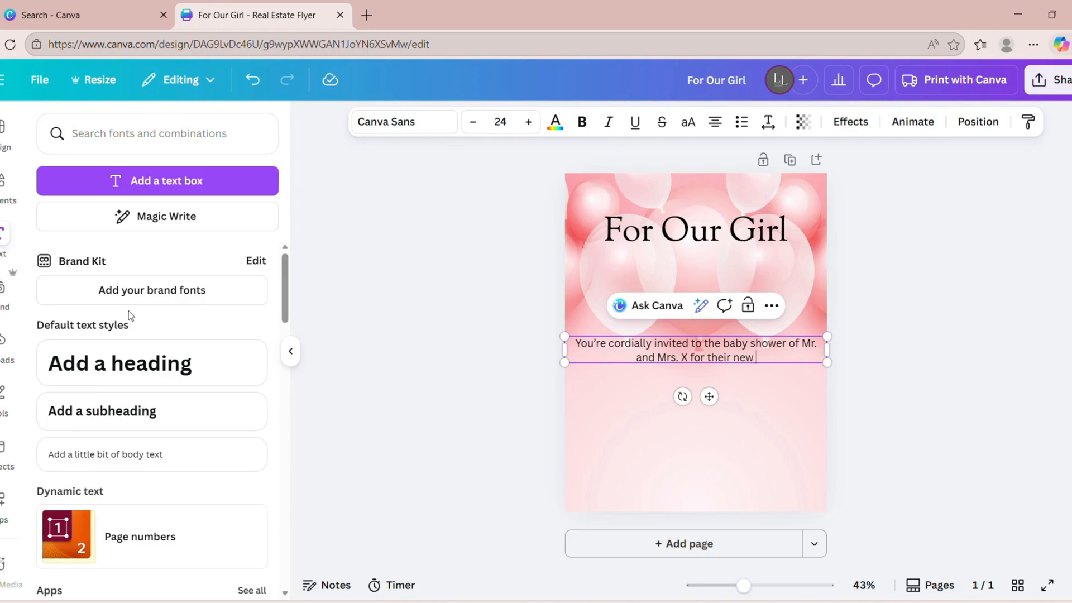
text( edition)
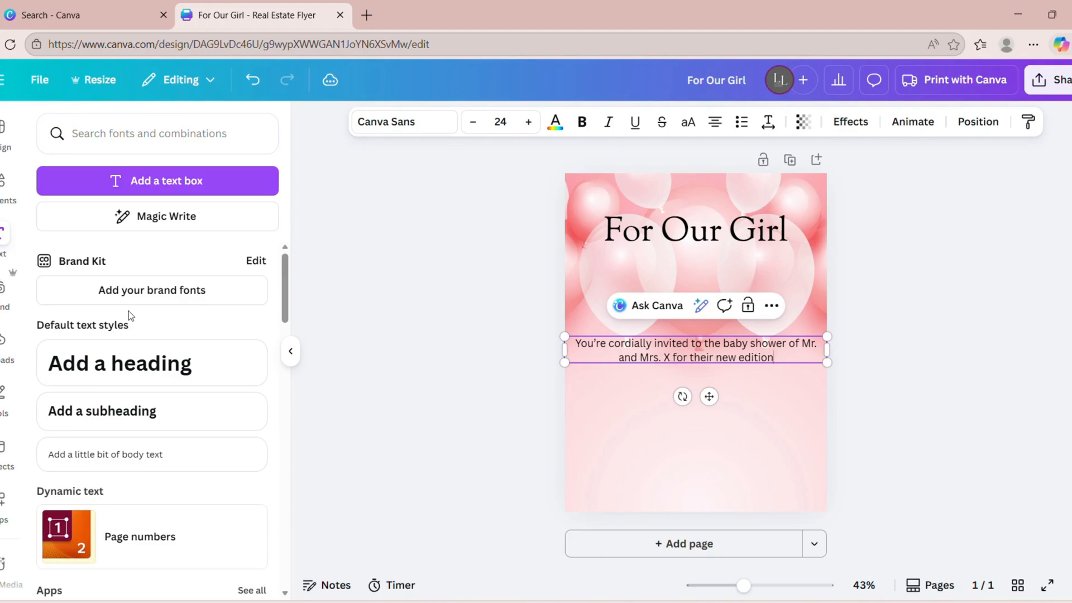
click(949, 384)
- Narrow the invitation text box so it wraps onto three lines and place it directly beneath the heading
click(818, 351)
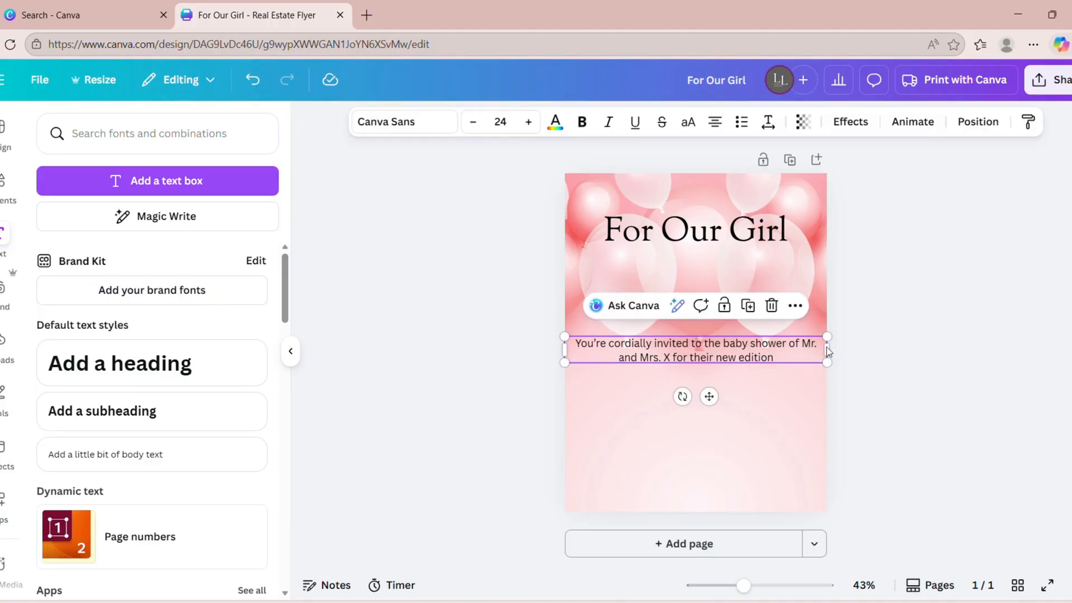
drag(835, 357, 736, 353)
drag(663, 411, 704, 335)
- Set the invitation text's font to Glacial Indifference
click(426, 124)
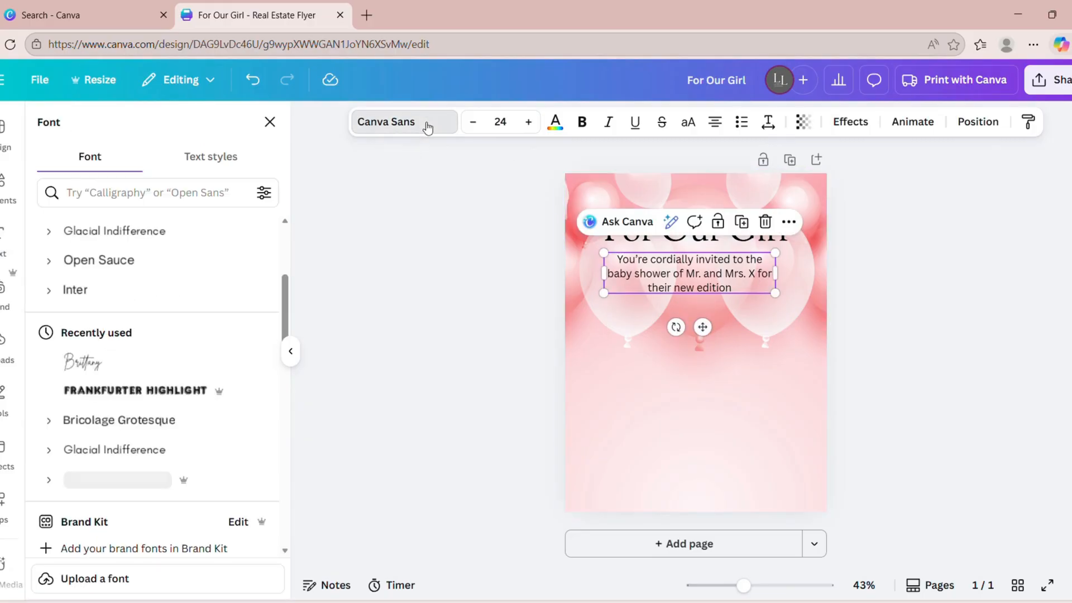
click(140, 452)
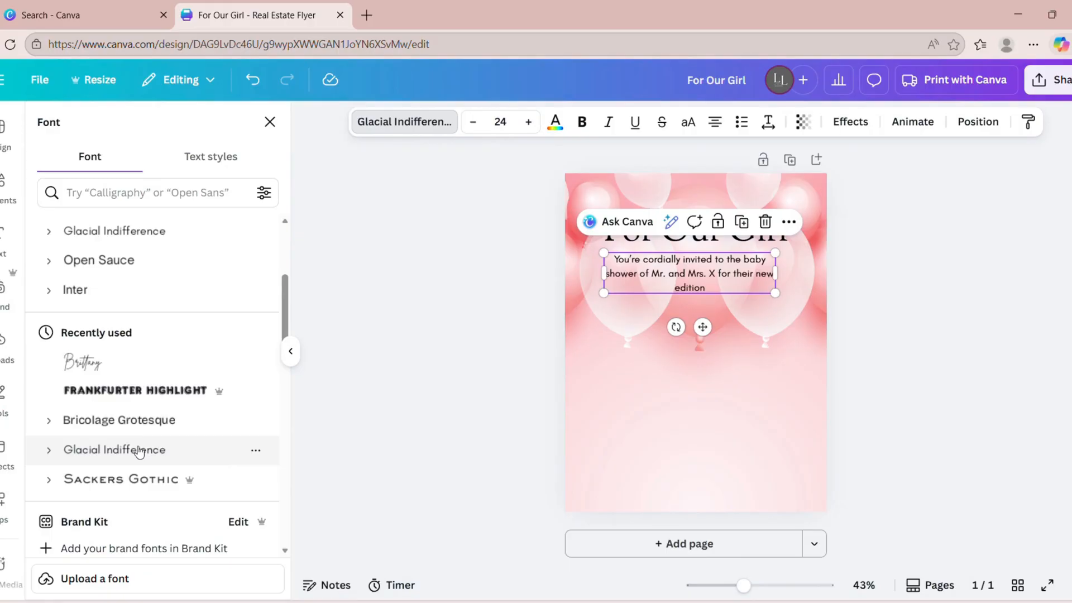
- Try Sackers Gothic on the invitation text and settle on Montserrat as its font
click(135, 480)
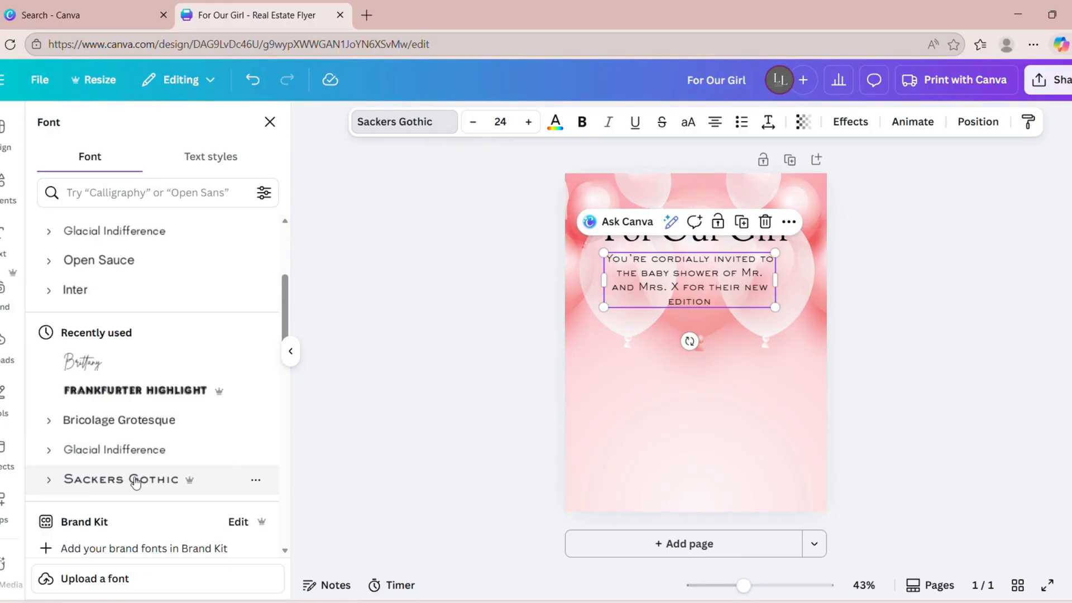
scroll(154, 430, down, 5)
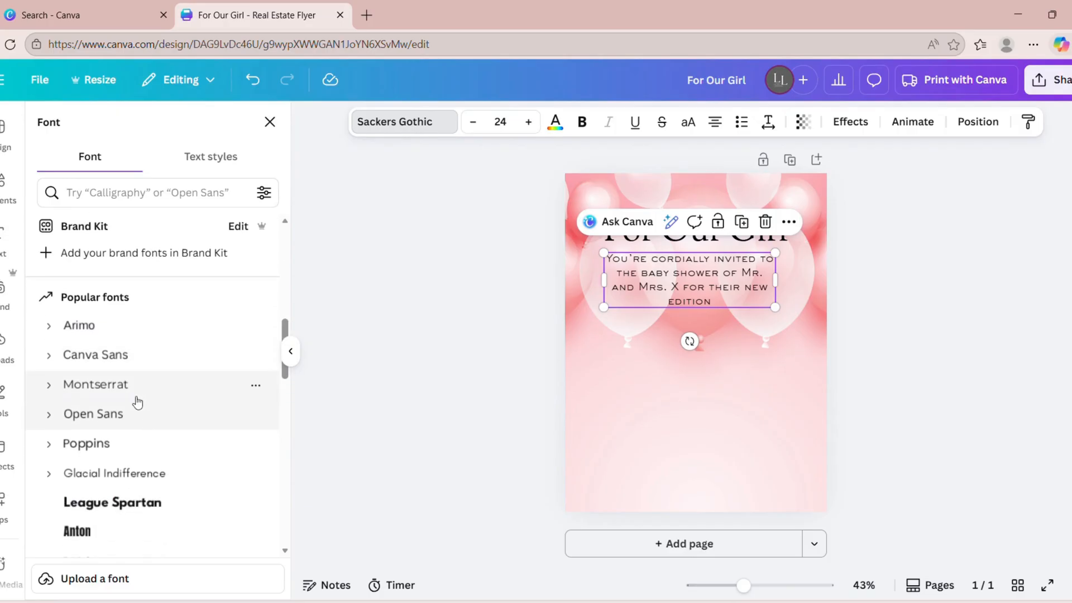
click(118, 390)
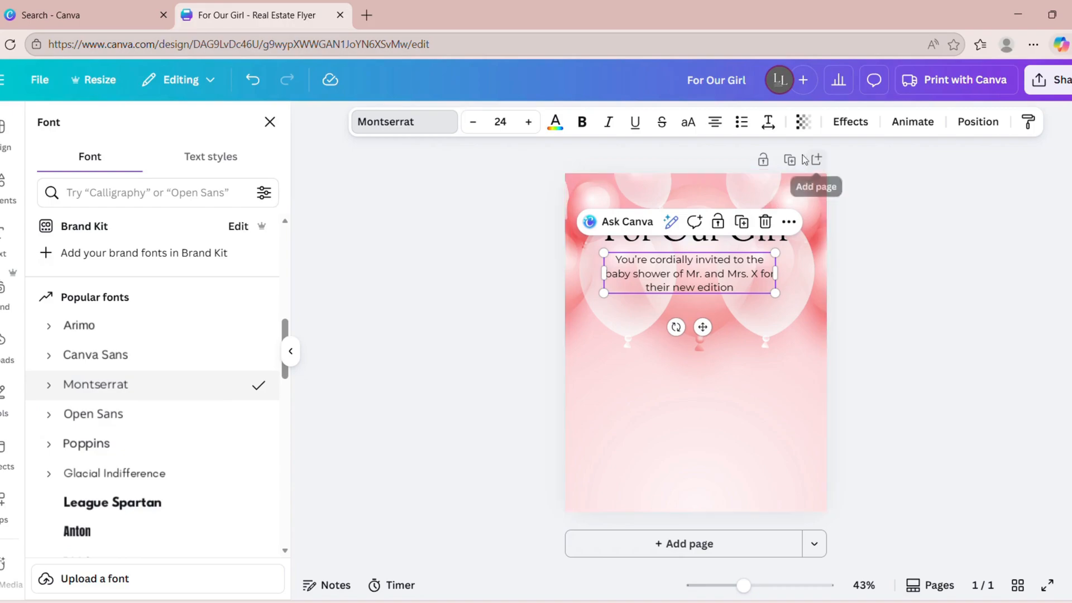
- Increase the invitation text's font size to 31 and widen its text box to match the heading while keeping three lines
click(530, 122)
click(529, 121)
click(529, 122)
click(528, 121)
click(529, 121)
click(528, 122)
click(529, 122)
drag(787, 293, 792, 290)
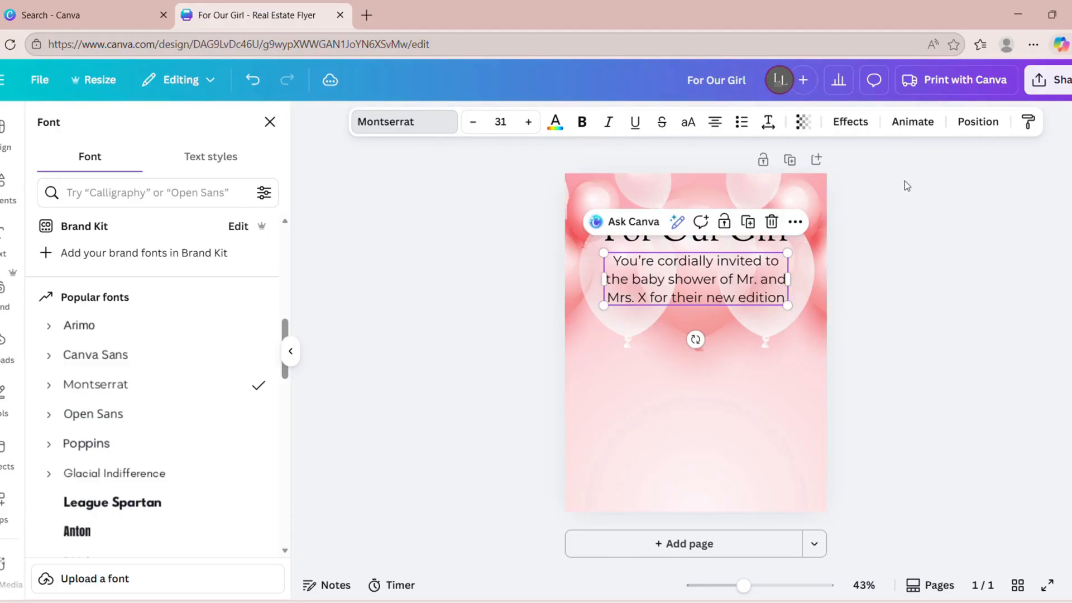
- Increase the invitation text's line spacing slightly and check its position settings before deselecting it
click(769, 122)
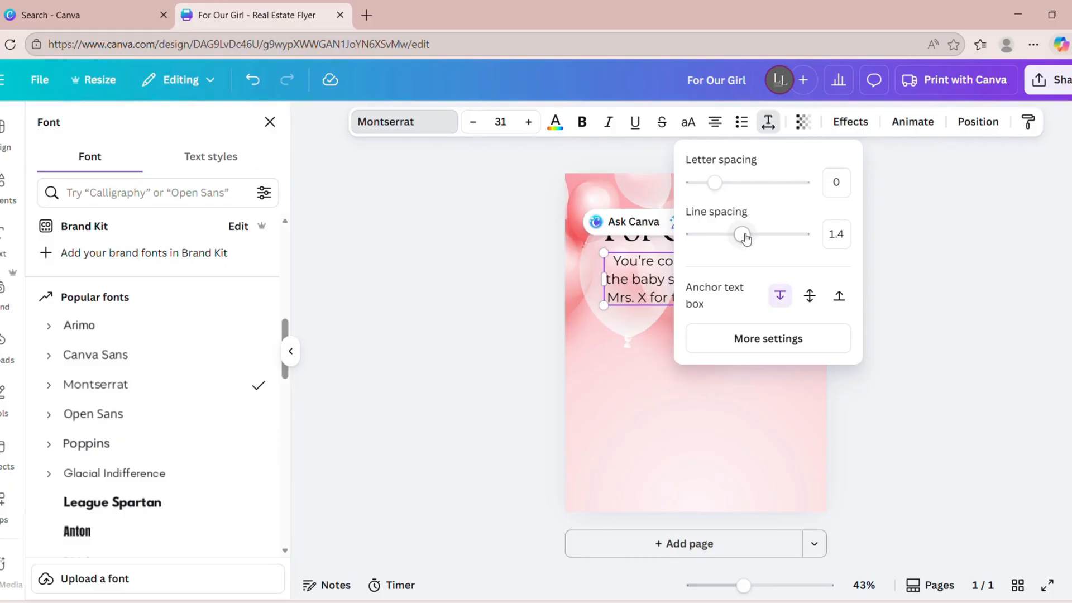
drag(746, 238, 757, 237)
click(974, 126)
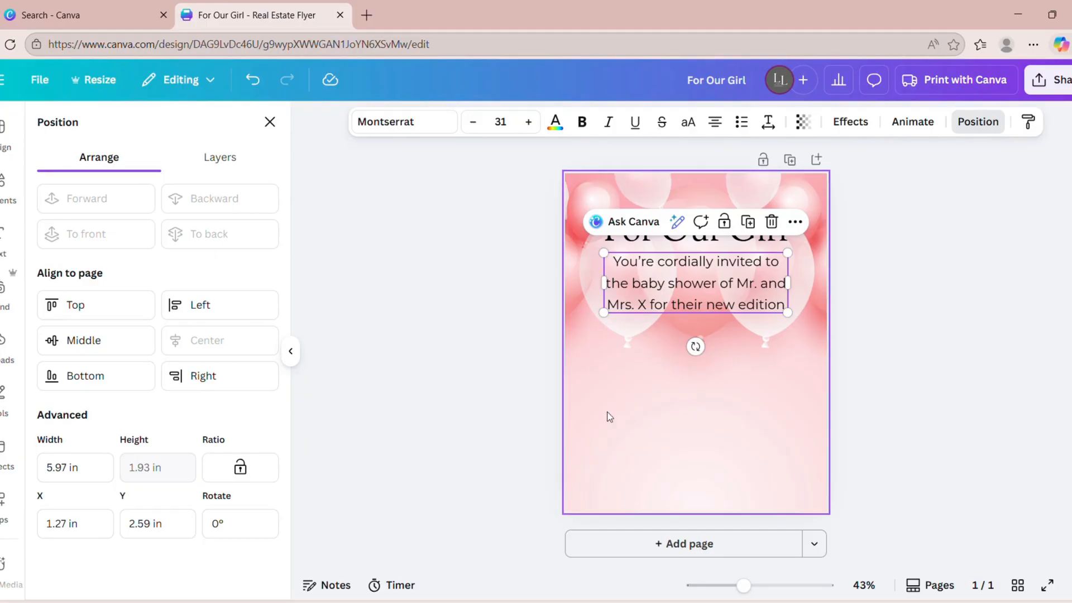
click(640, 393)
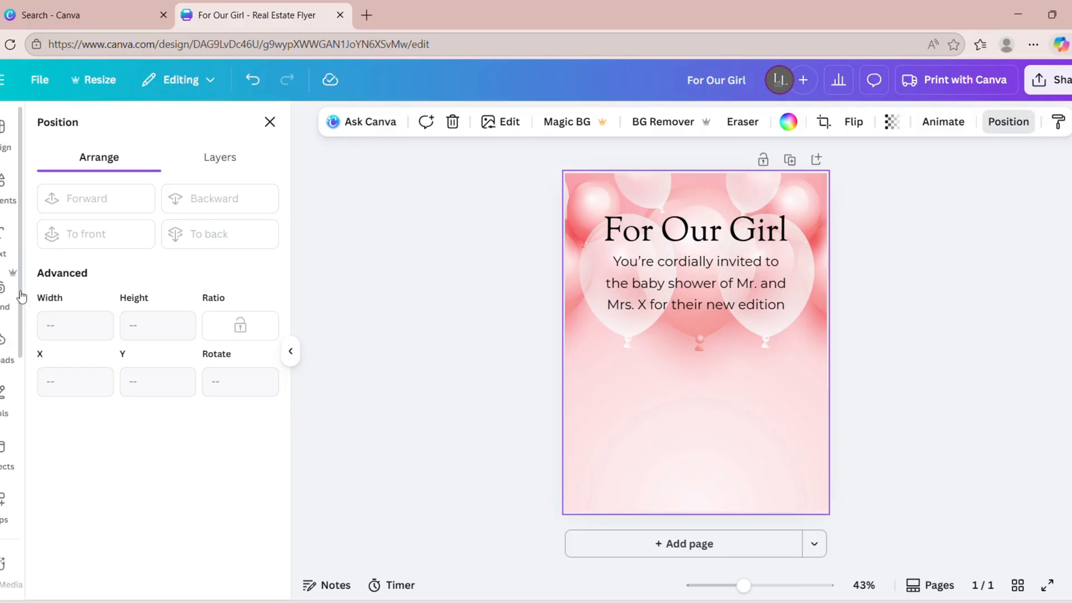
- Add a subheading below the invitation text reading "Date", "Time" and "Venue" on three separate lines
click(7, 240)
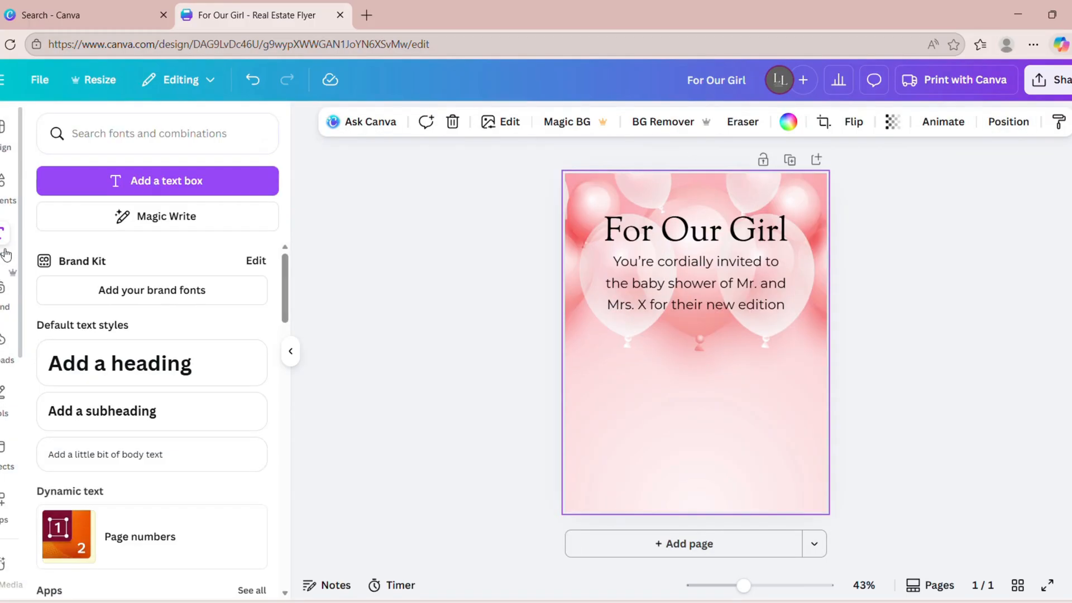
click(101, 406)
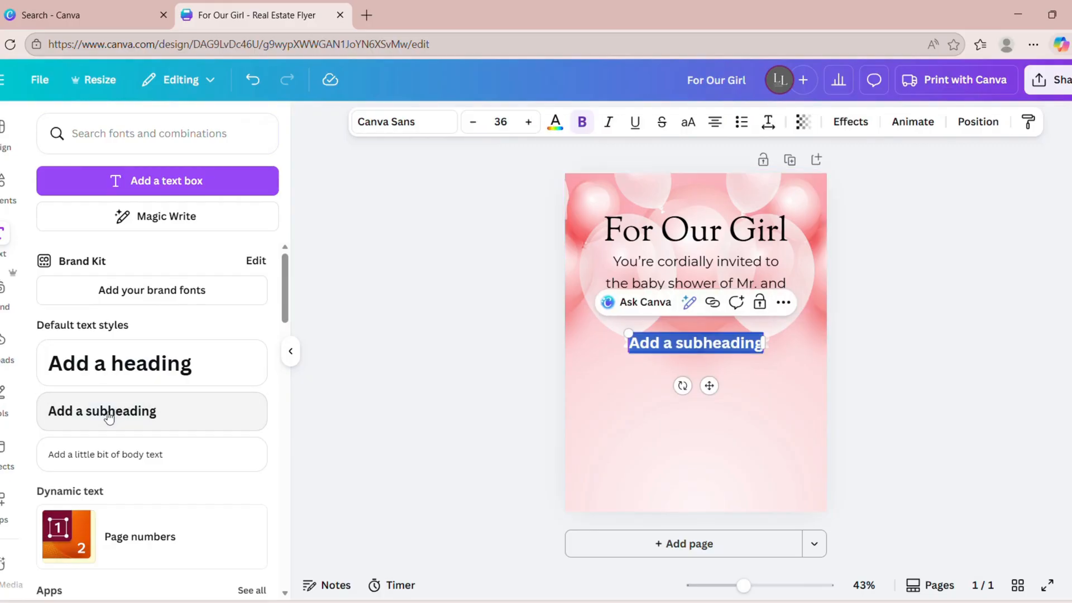
text(Date)
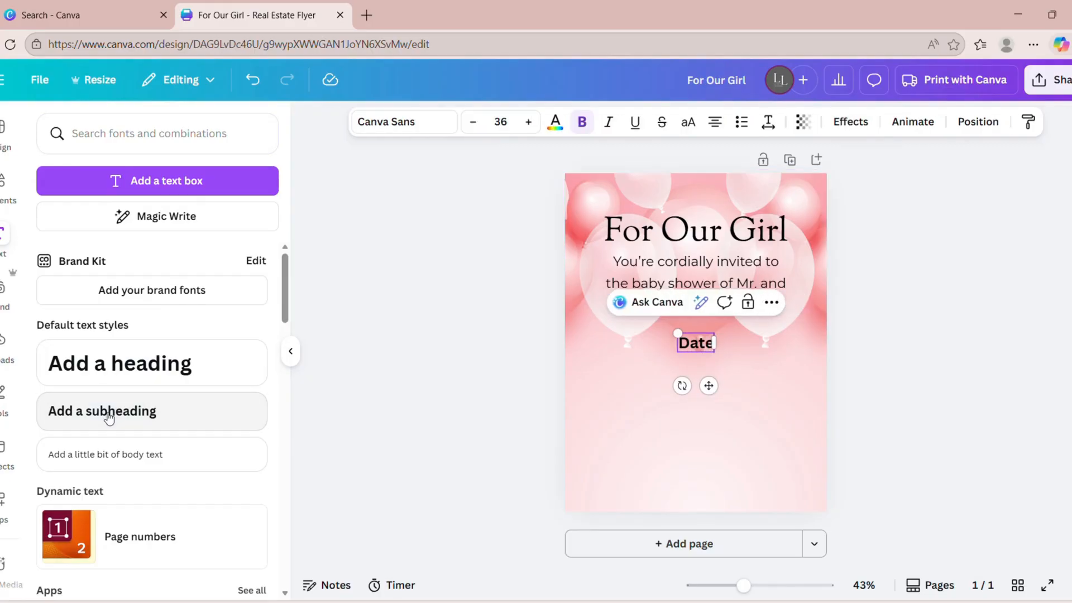
key(Return)
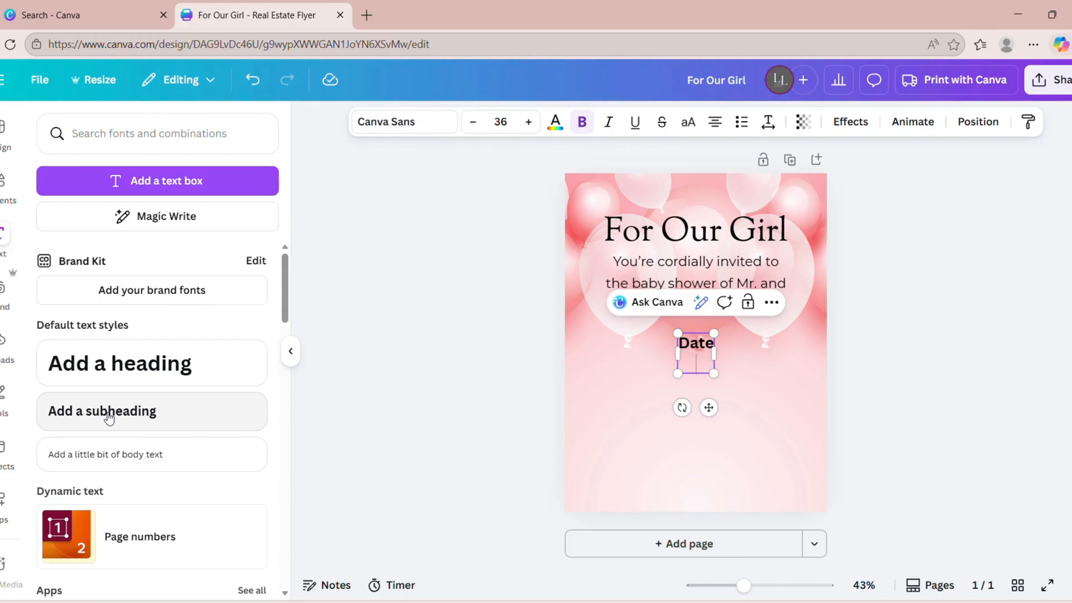
text(Time)
key(Return)
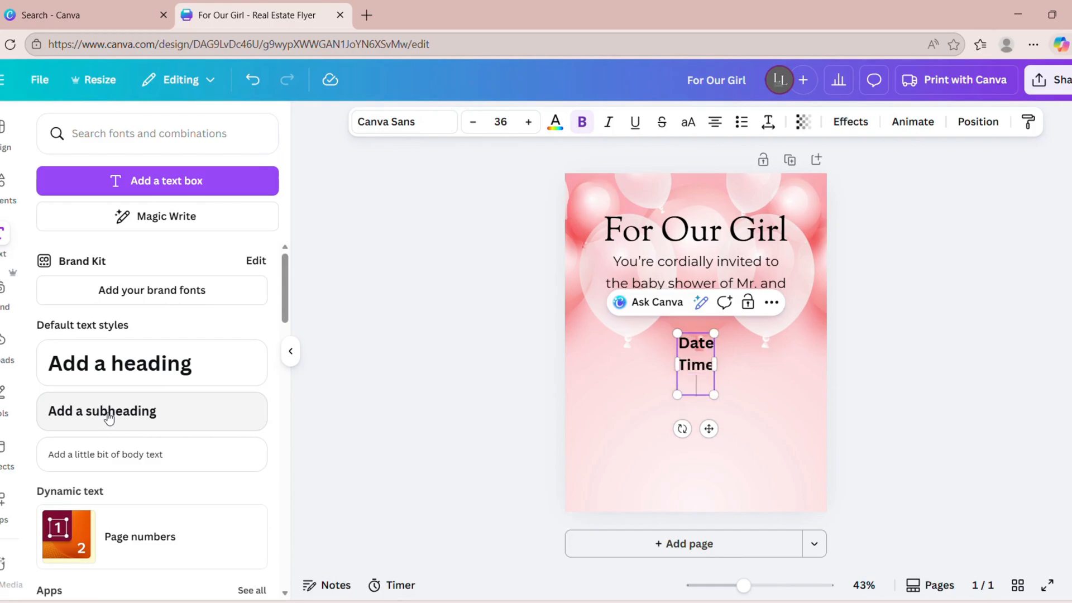
text(Venue)
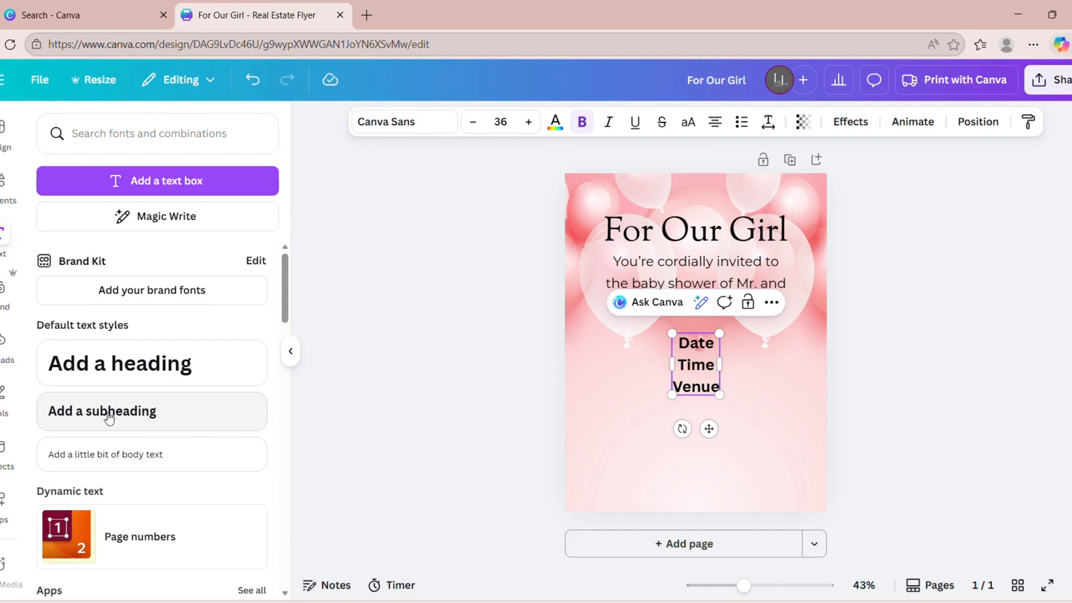
click(796, 422)
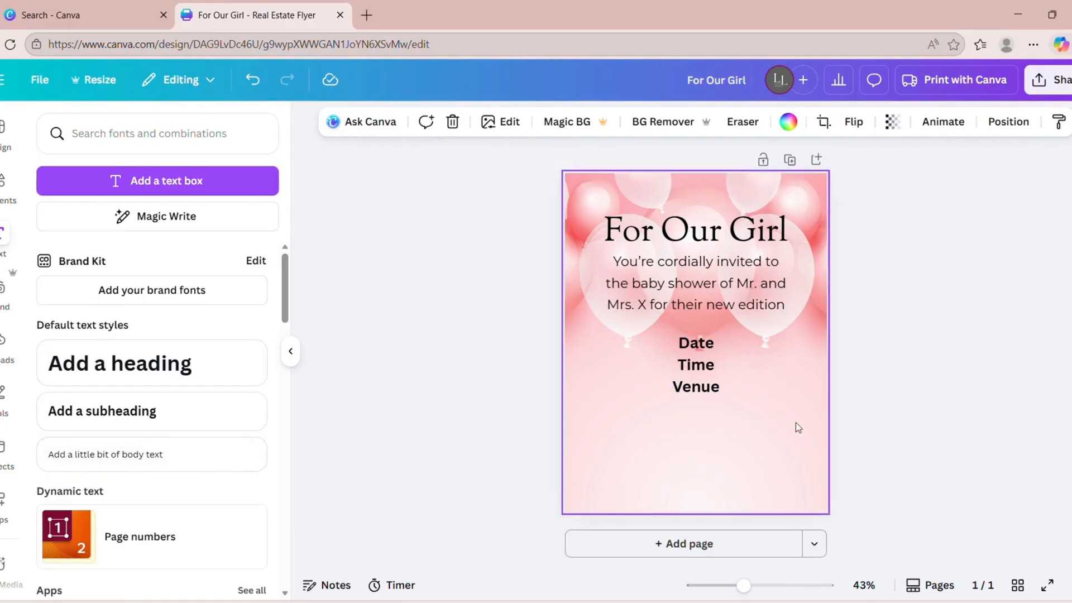
- Left-align the Date, Time and Venue text and move it directly beneath the left end of the invitation text
click(695, 364)
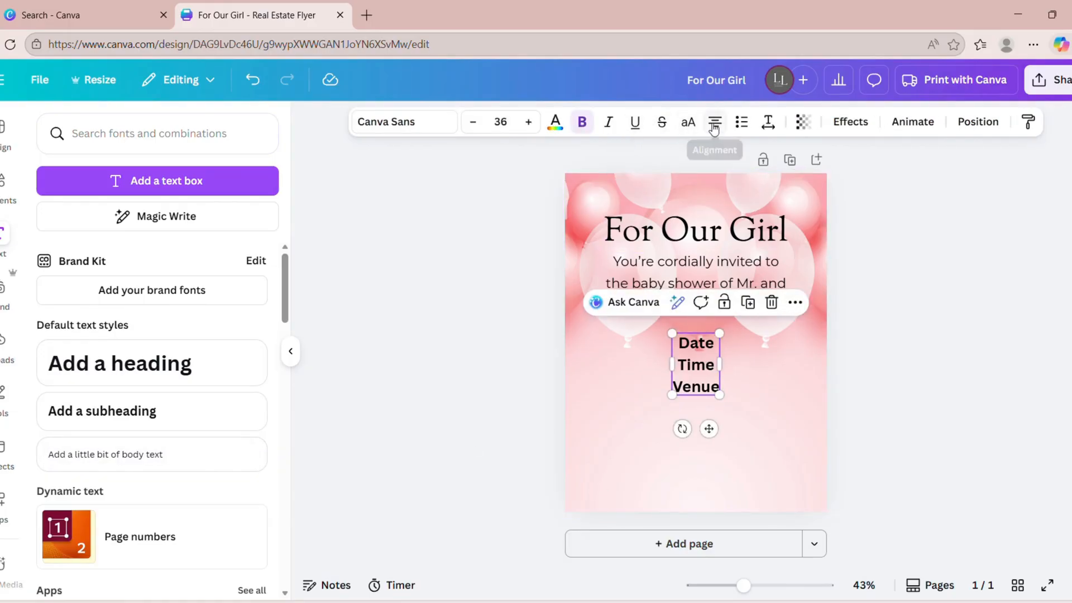
click(715, 122)
drag(709, 428, 652, 411)
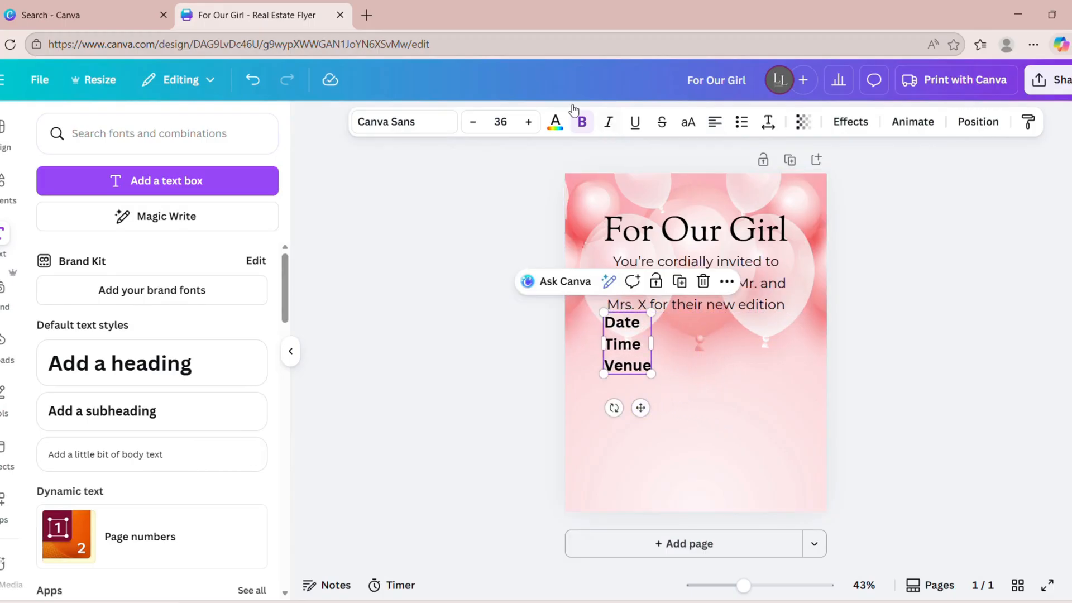
- Set the Date, Time and Venue text's font to Poppins and move the block slightly down and to the left
click(452, 124)
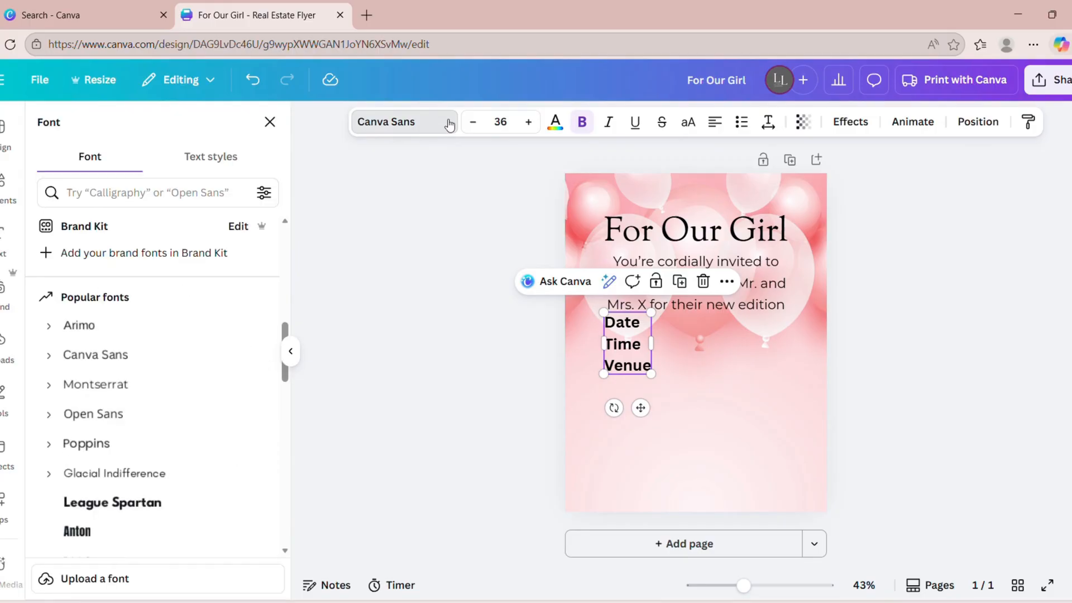
click(84, 445)
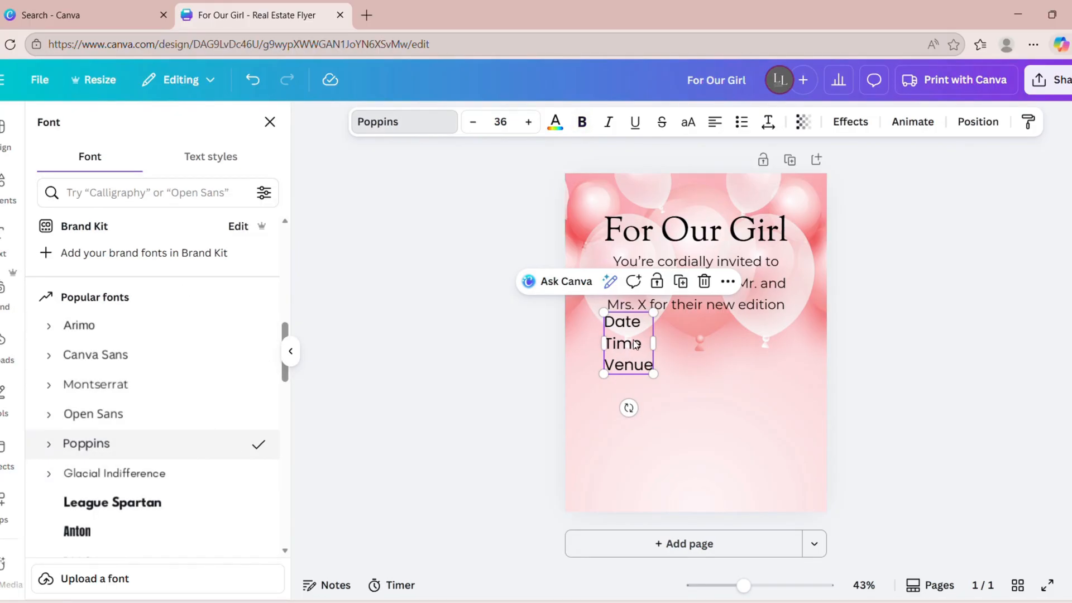
click(689, 382)
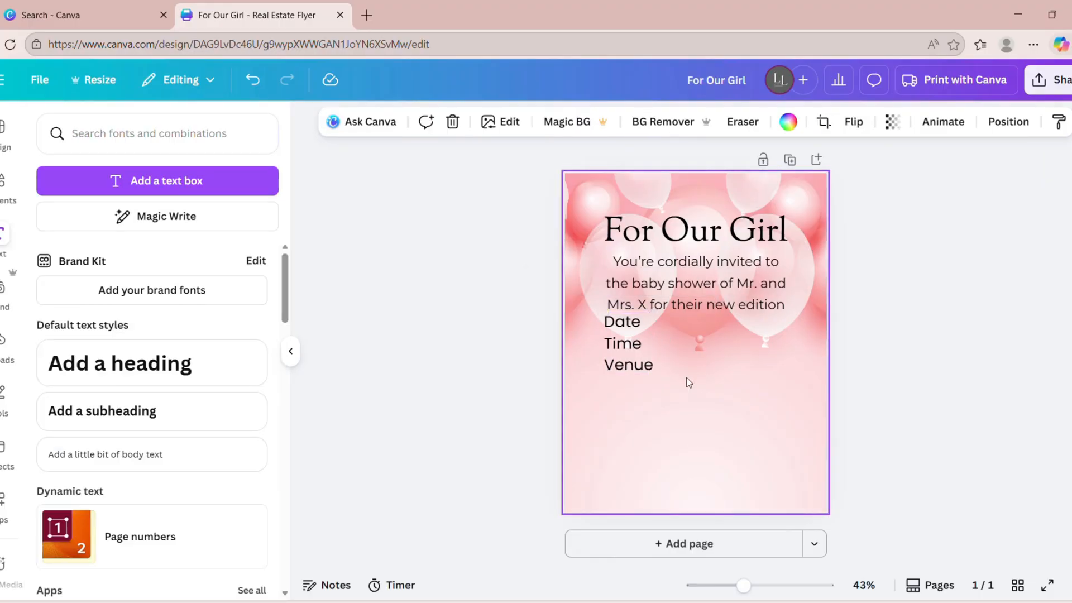
drag(635, 351, 627, 374)
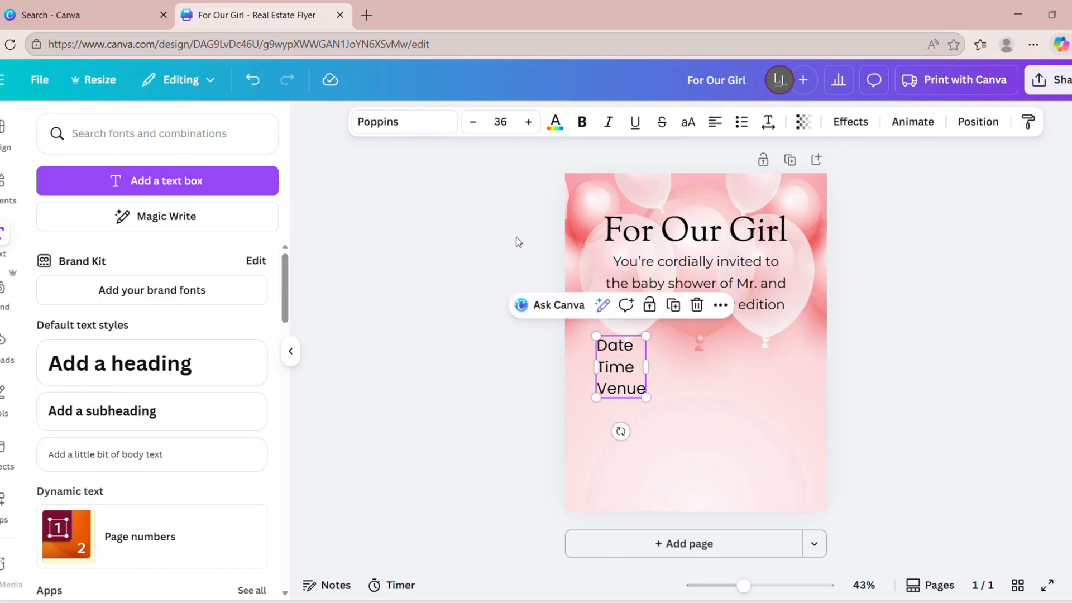
- Search the elements library for "elegant lines" and show all matching graphics
drag(116, 134, 34, 132)
text(ele)
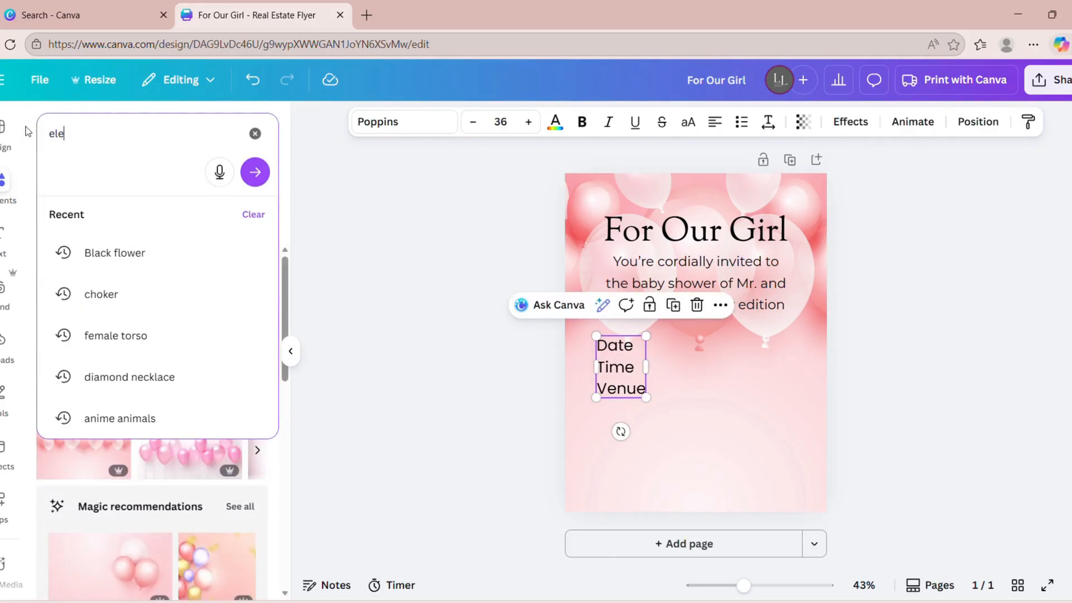
text(gant lines)
key(Return)
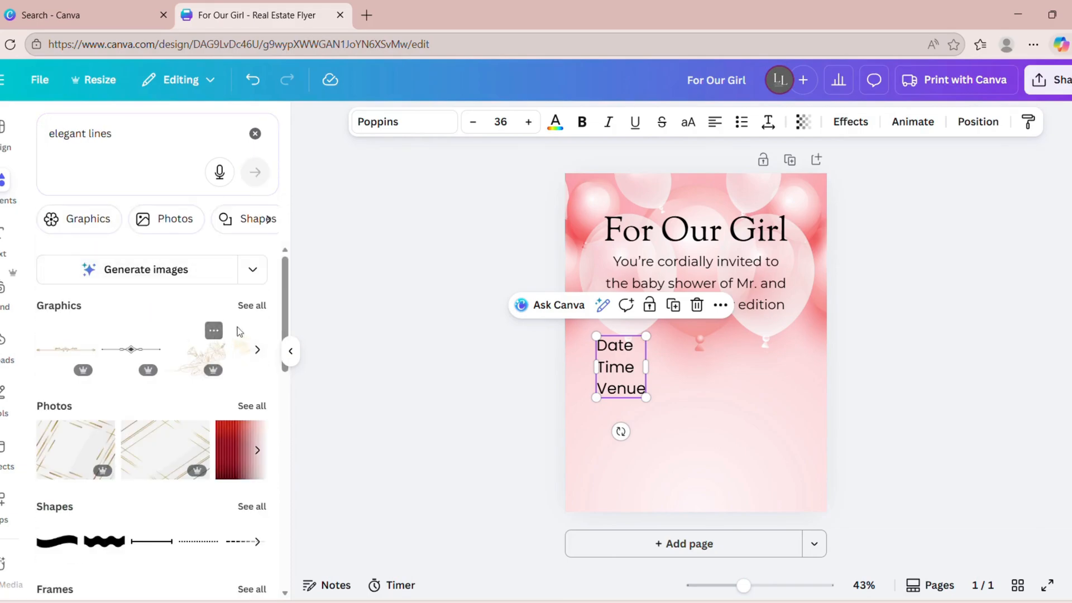
click(253, 306)
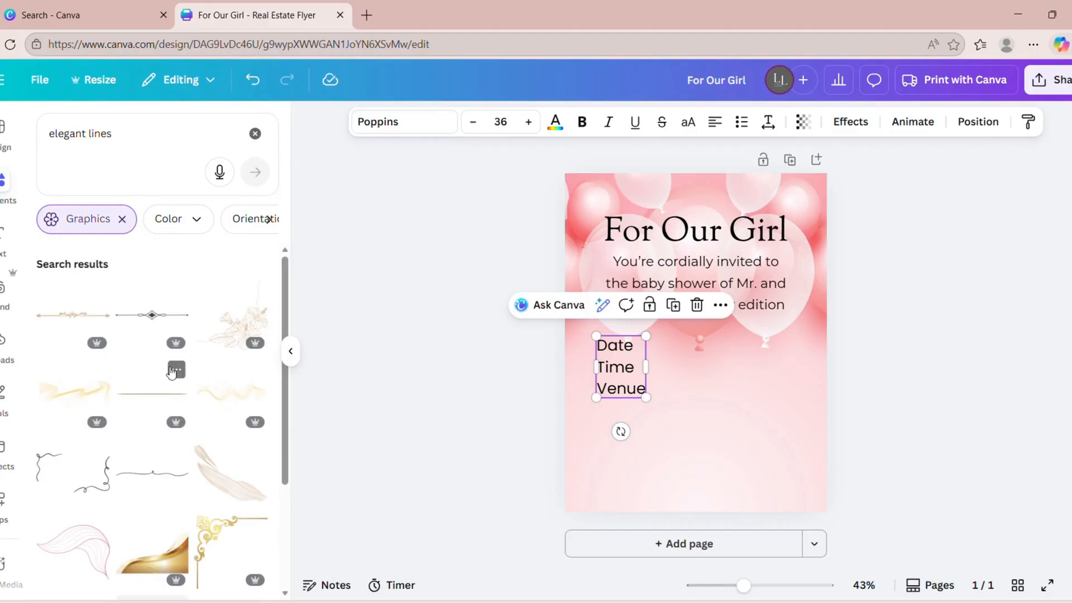
- Try a wavy gold line graphic recoloured white and enlarged beneath the invitation text, and delete it from the page
click(234, 392)
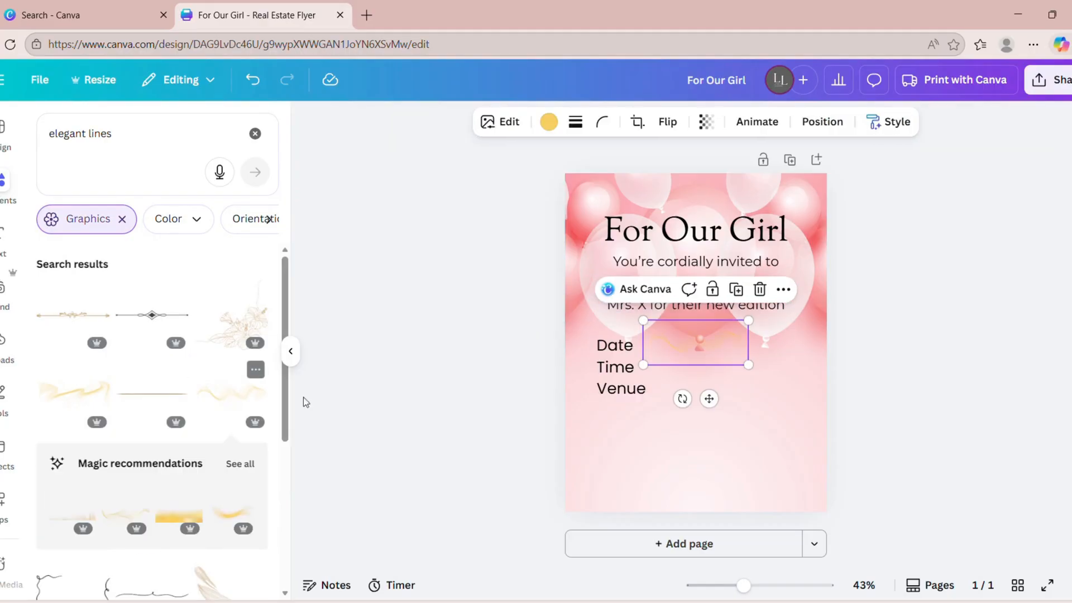
click(549, 122)
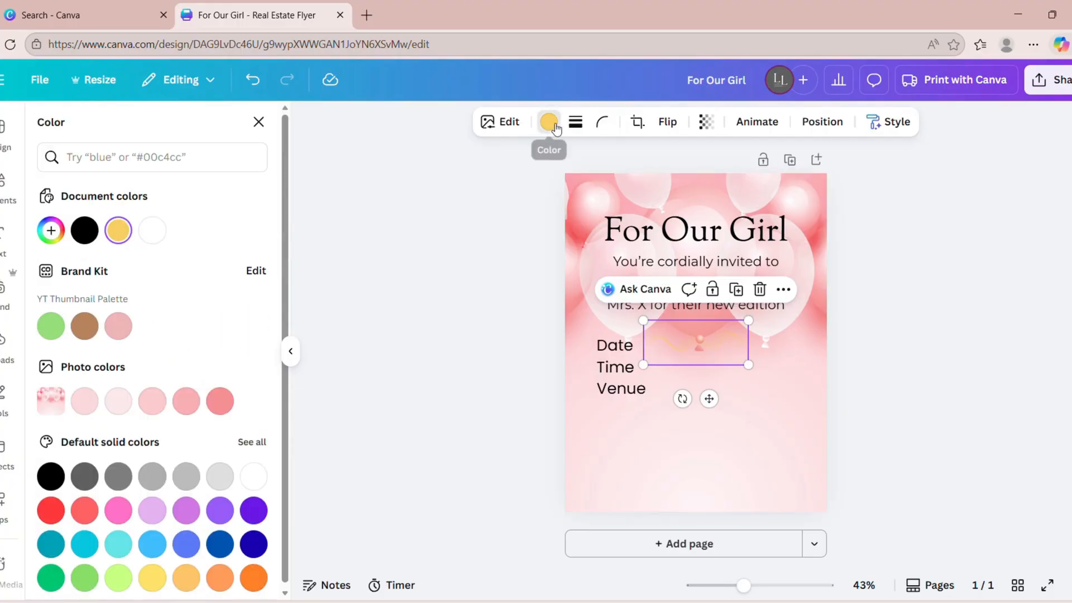
click(151, 230)
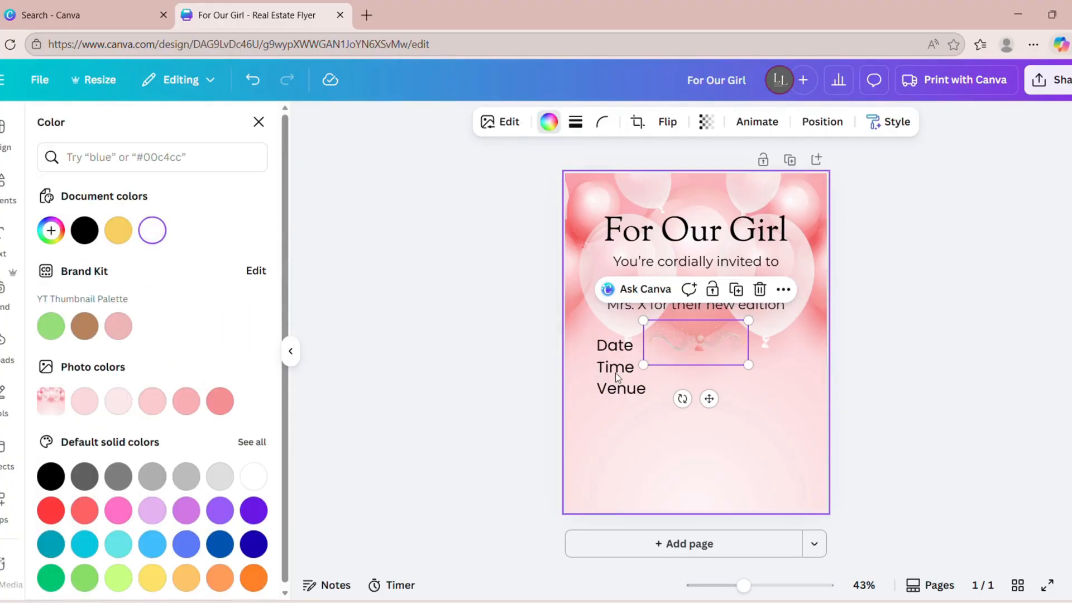
mouse_move(643, 320)
mouse_down()
mouse_move(553, 282)
mouse_move(699, 326)
mouse_up()
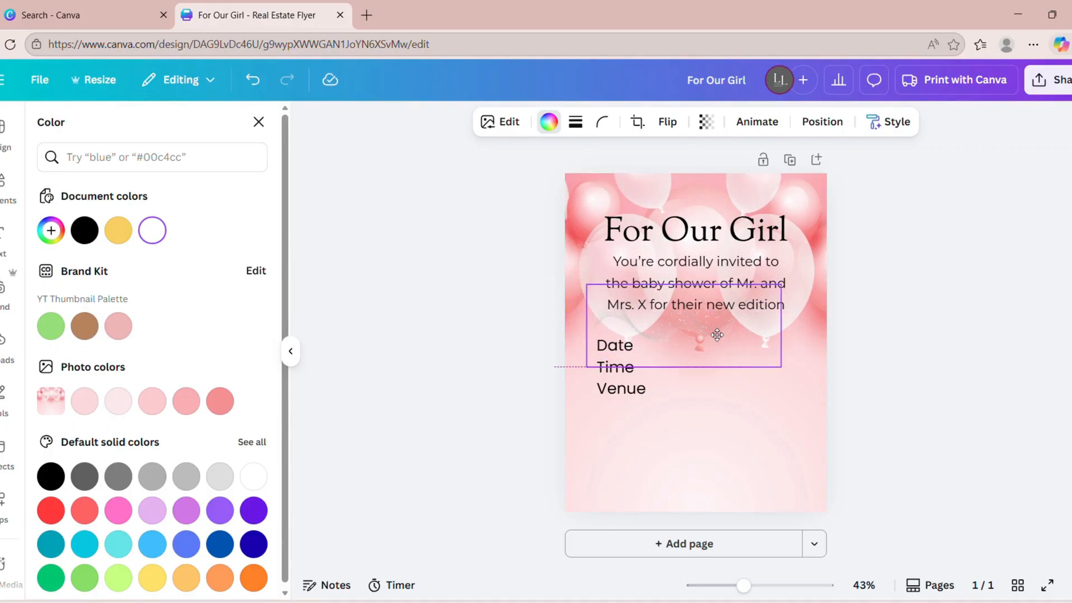
drag(743, 586, 774, 588)
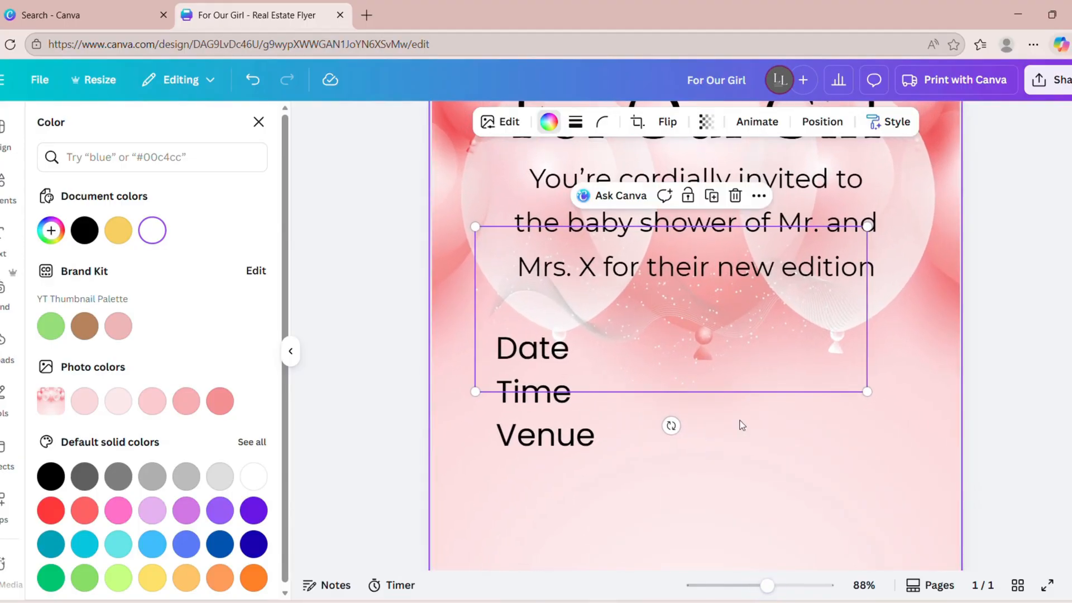
drag(704, 318, 716, 323)
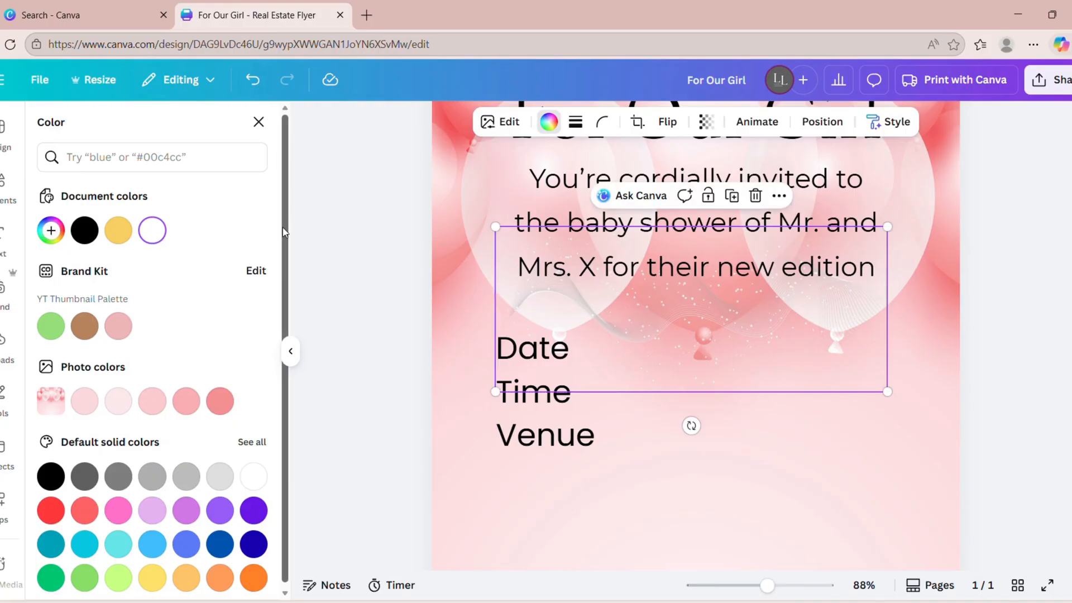
click(258, 121)
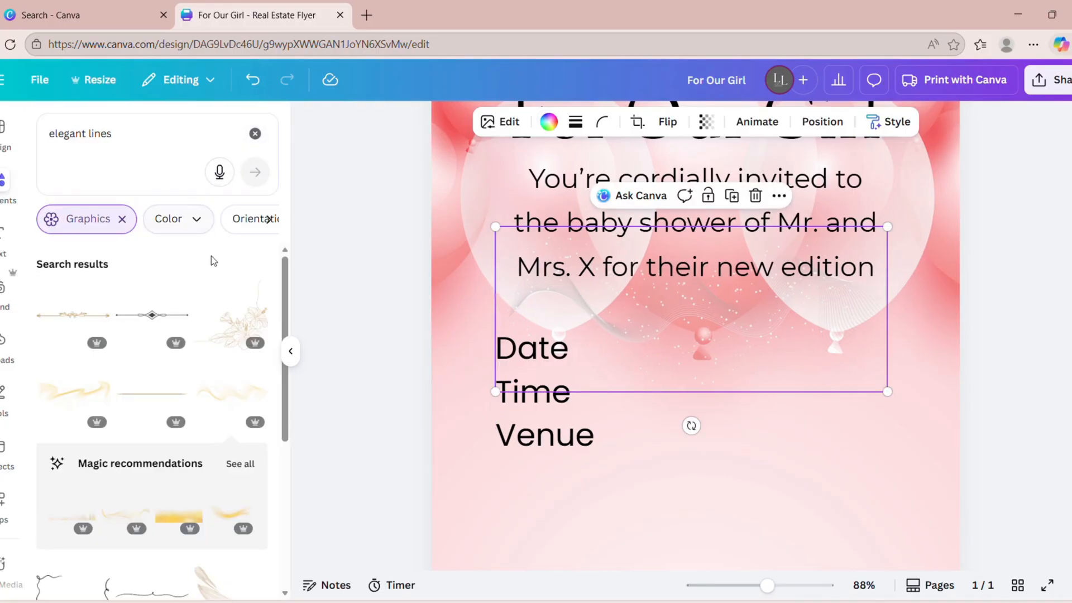
click(755, 195)
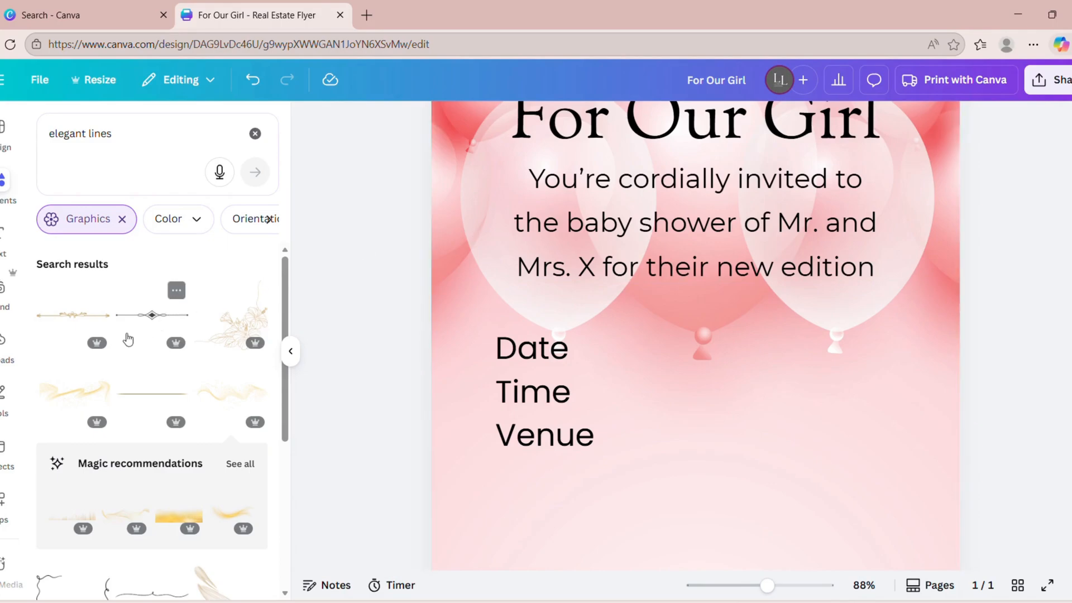
- Add the black divider line graphic with a central dot to the page and enlarge it to about 4.86 in wide
scroll(230, 342, down, 2)
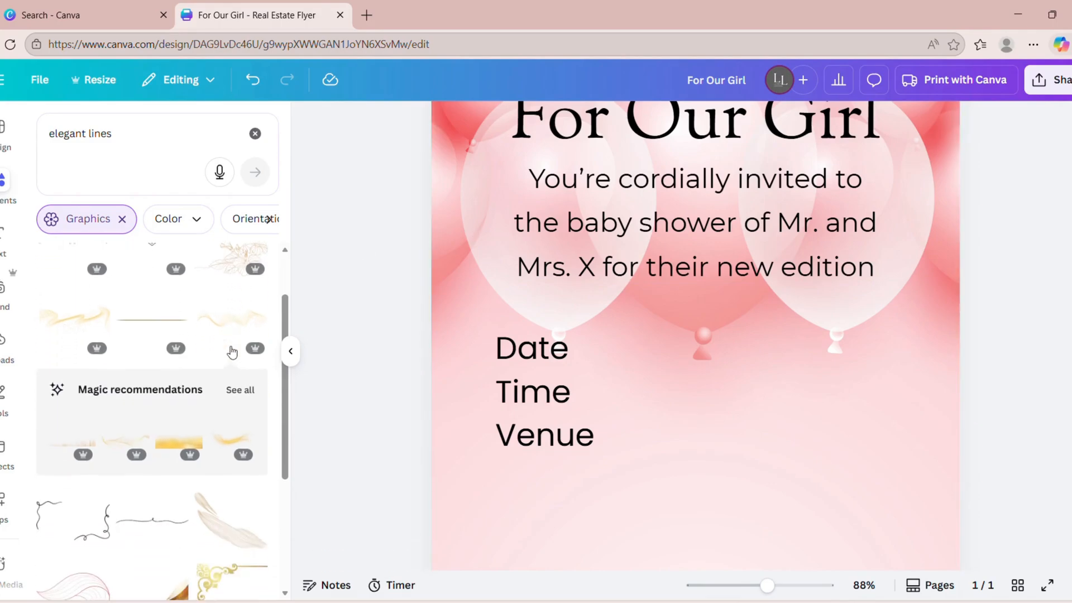
scroll(228, 349, down, 4)
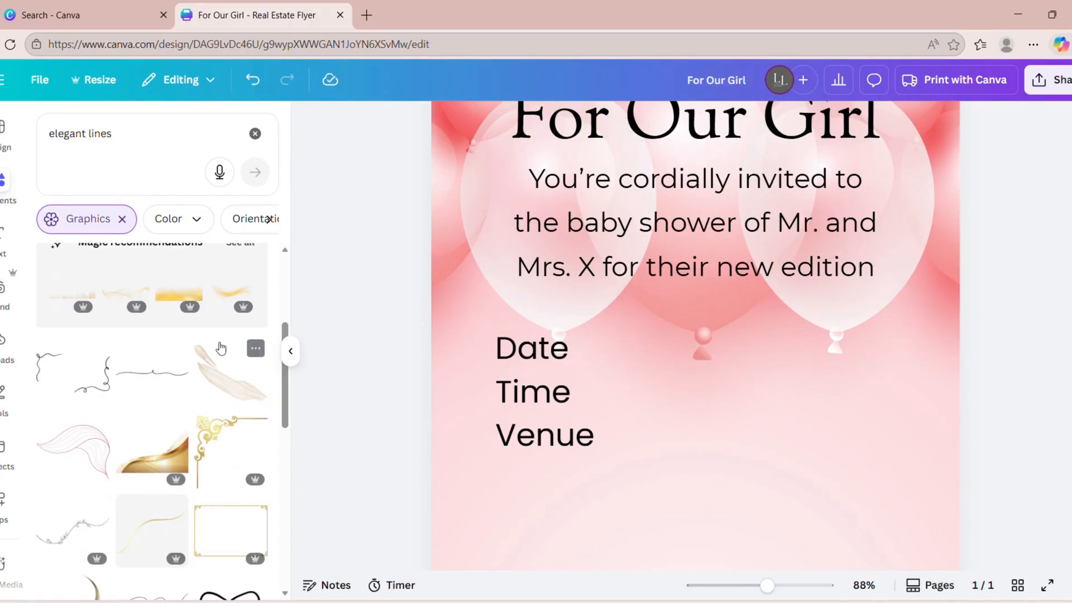
scroll(202, 349, down, 3)
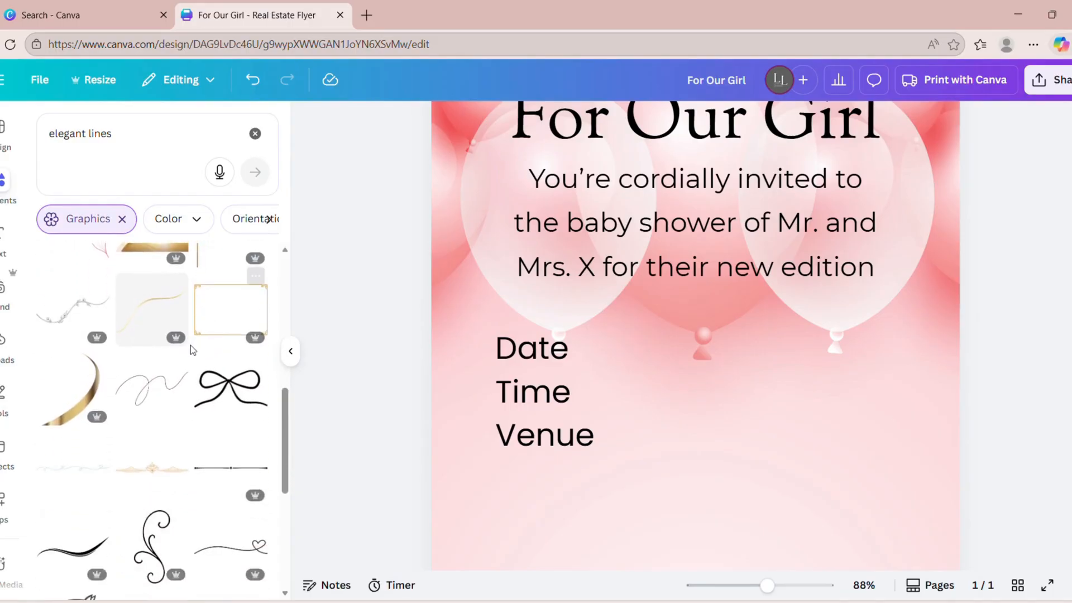
scroll(190, 345, down, 1)
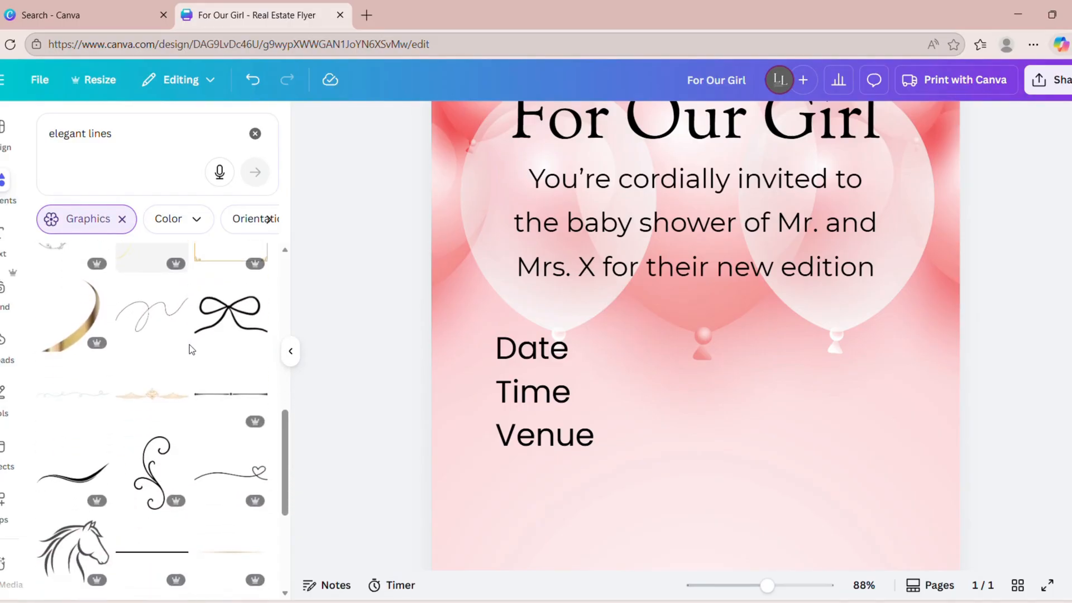
click(230, 395)
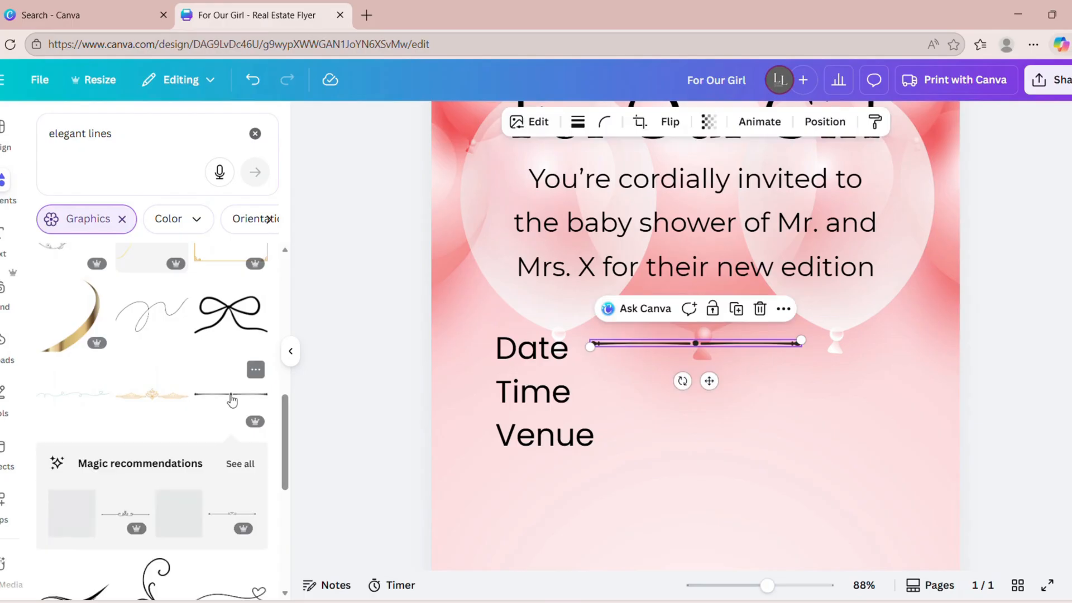
drag(802, 341, 892, 337)
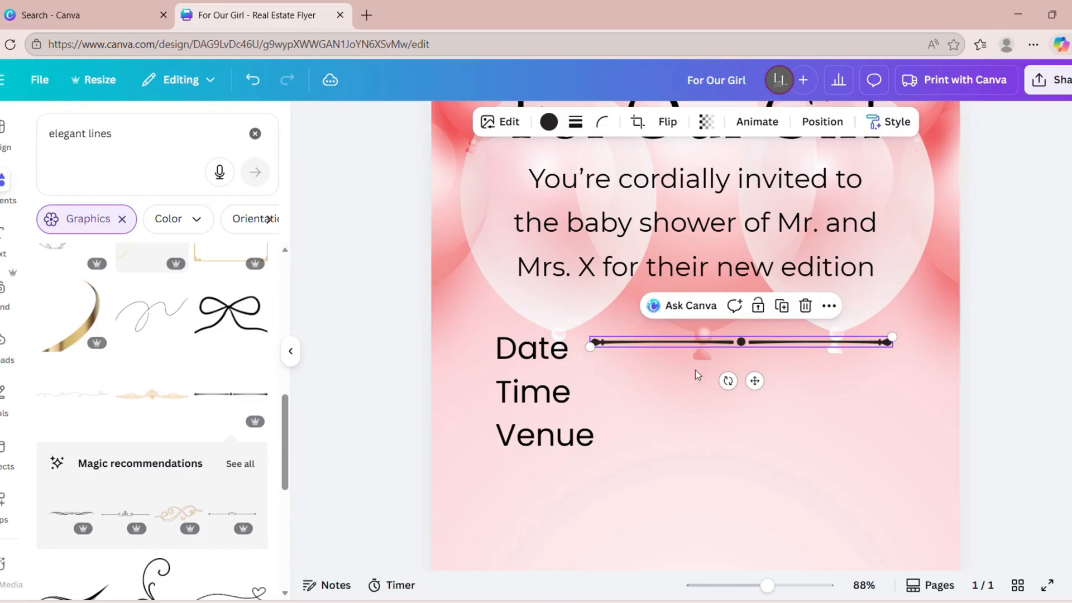
- Move the divider line between the invitation text and the Date line and centre it horizontally on the page
drag(755, 381, 723, 348)
click(822, 122)
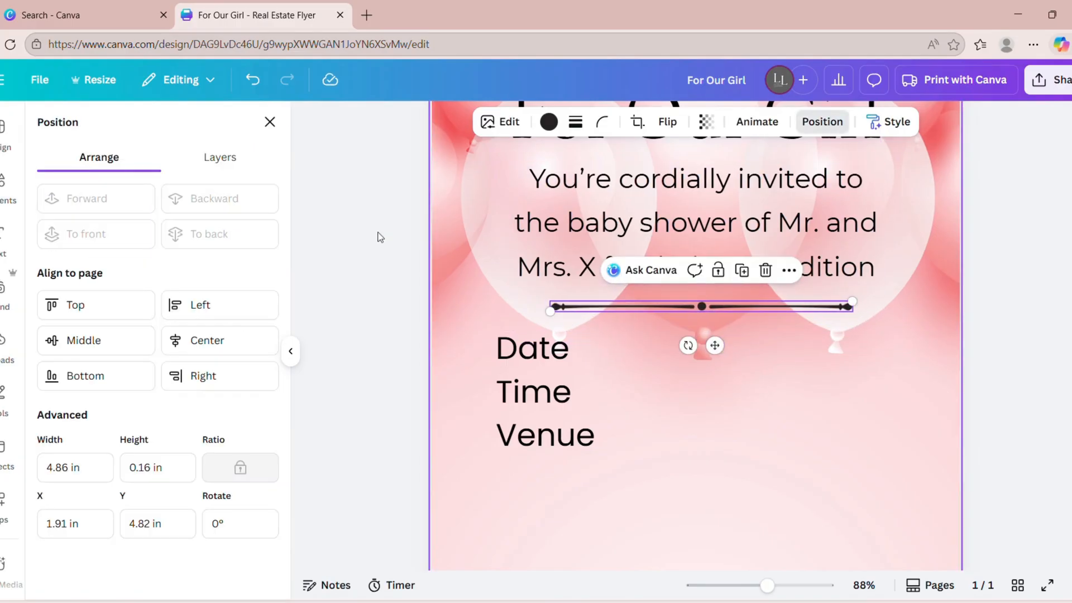
click(207, 336)
- Shrink the Date, Time and Venue text to about size 29.3 and shift the block towards the page centre
click(501, 422)
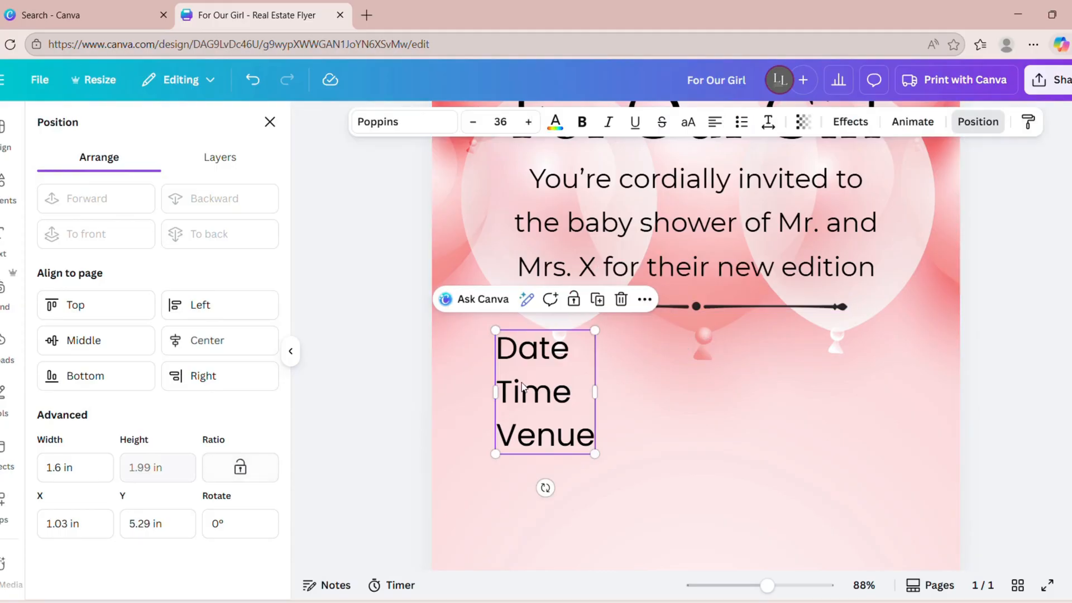
drag(496, 330, 511, 351)
drag(547, 387, 582, 381)
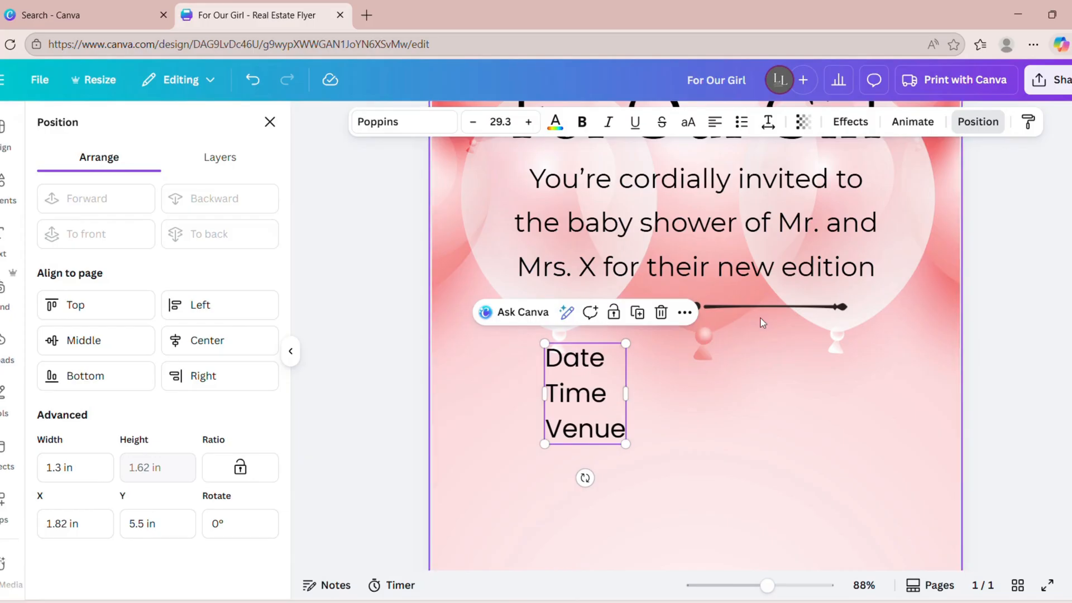
- Extend the divider line at both ends to about 5.88 in wide, matching the invitation text's width
click(760, 309)
drag(546, 311, 510, 312)
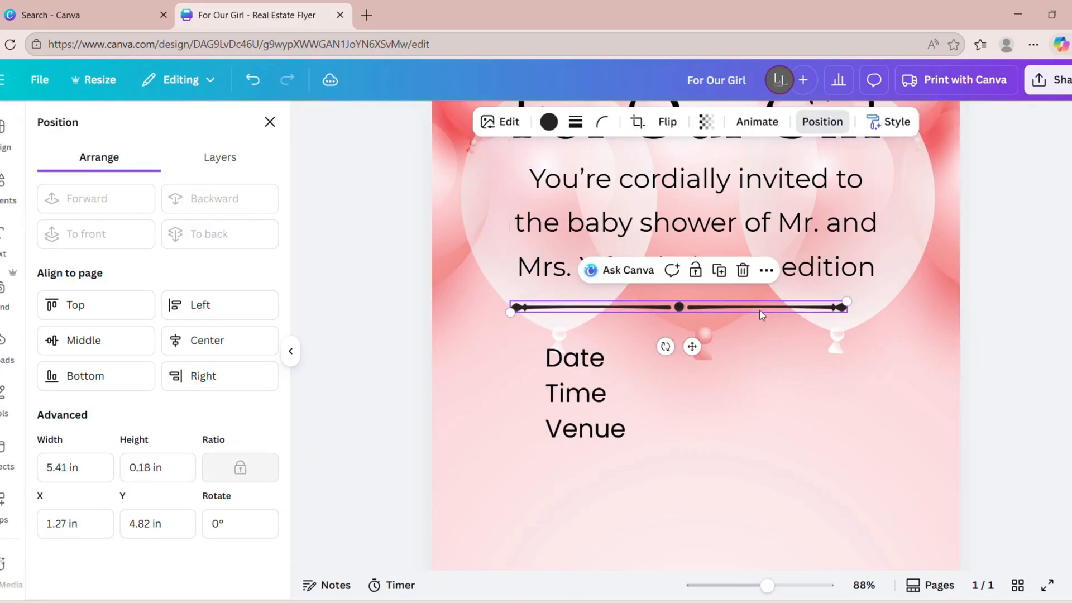
drag(847, 302, 878, 306)
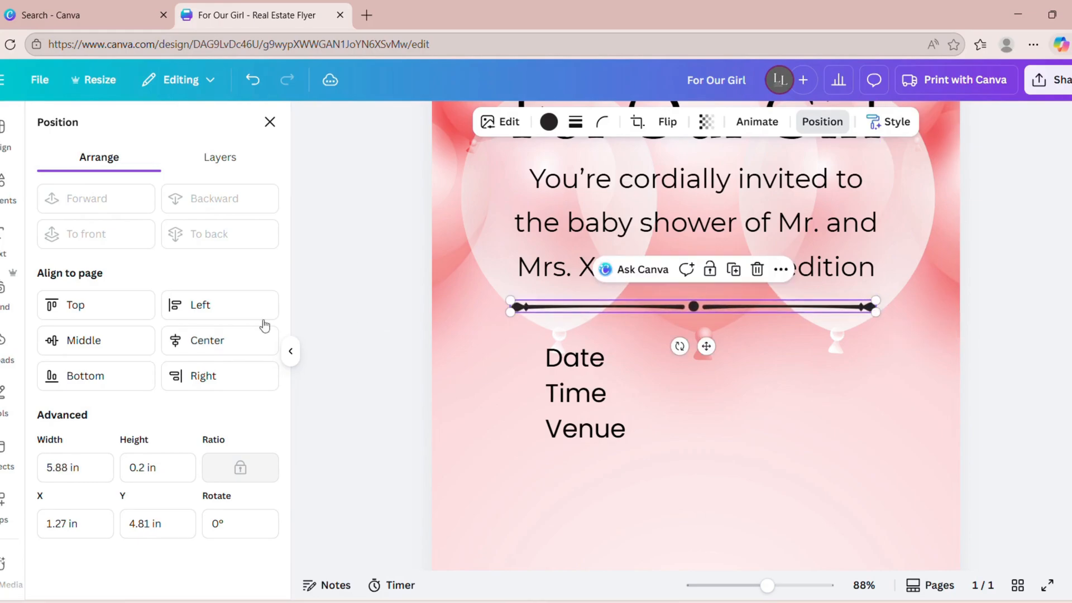
- Move the Date, Time and Venue block just below the divider's left end and set its line spacing to about 1.59
click(574, 414)
drag(596, 406, 572, 393)
click(771, 128)
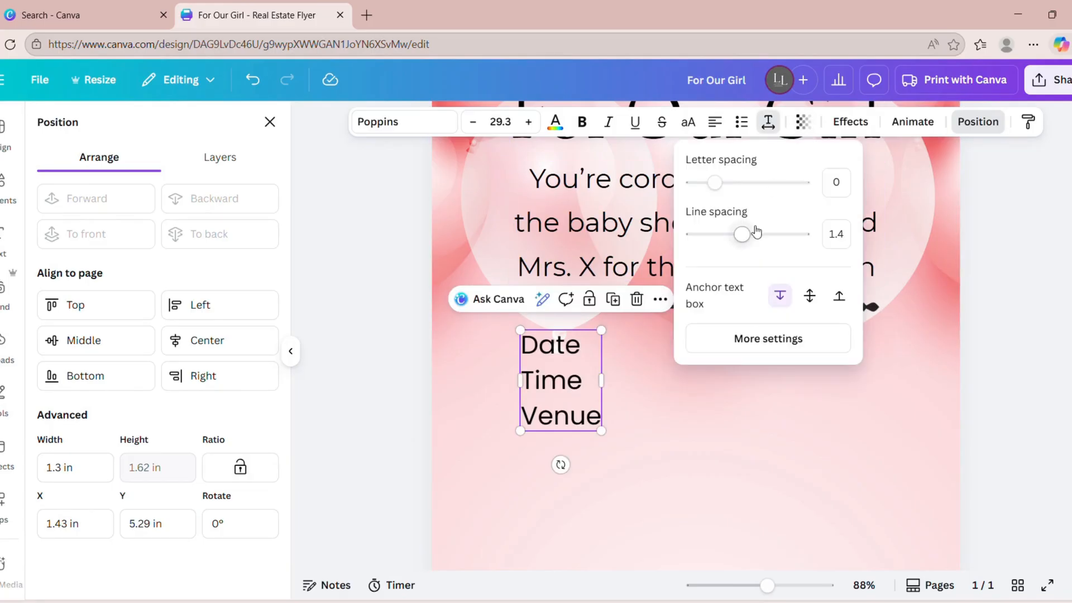
drag(742, 235, 753, 235)
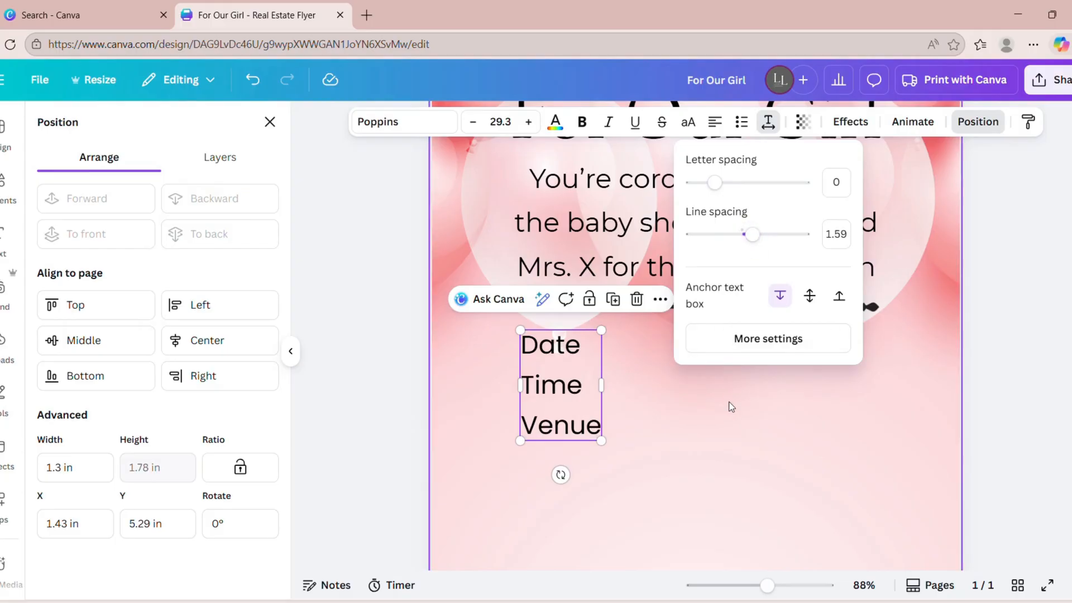
click(729, 416)
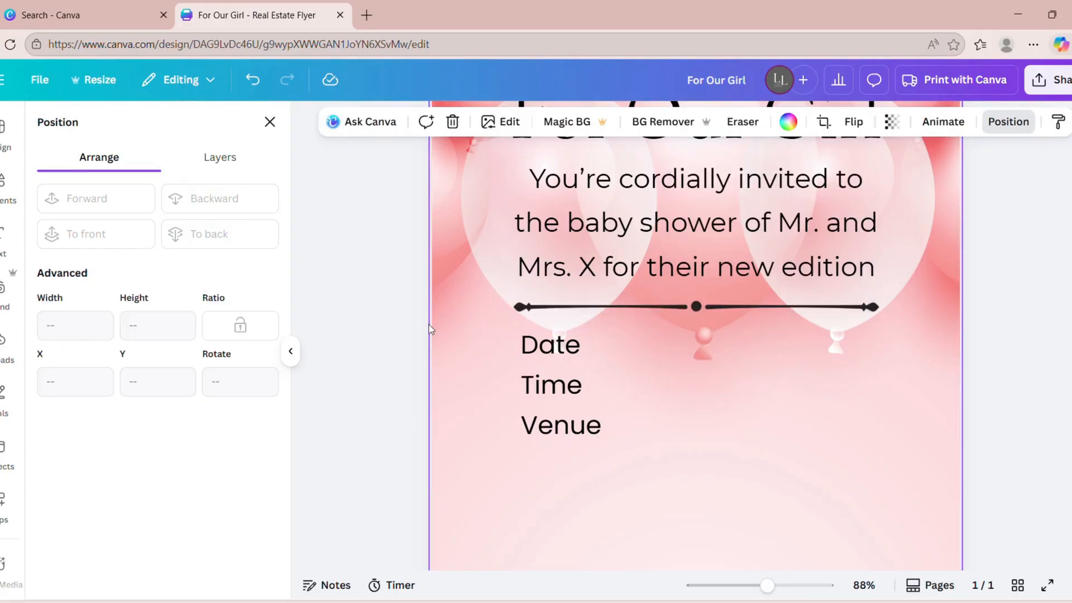
- Add a body text box reading "Saturday, January 17, 2026"
click(4, 237)
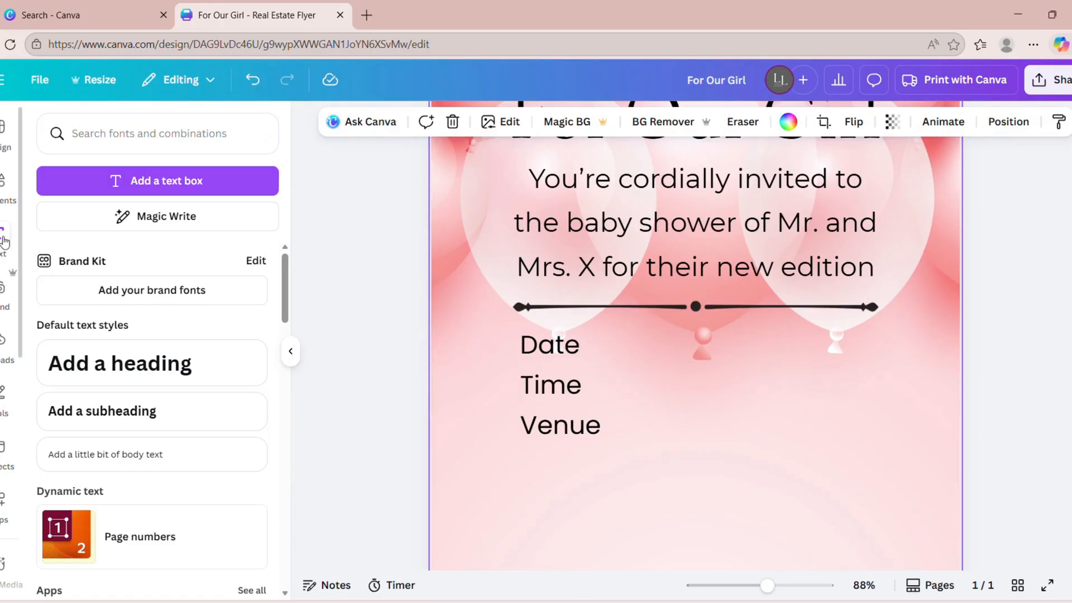
click(123, 452)
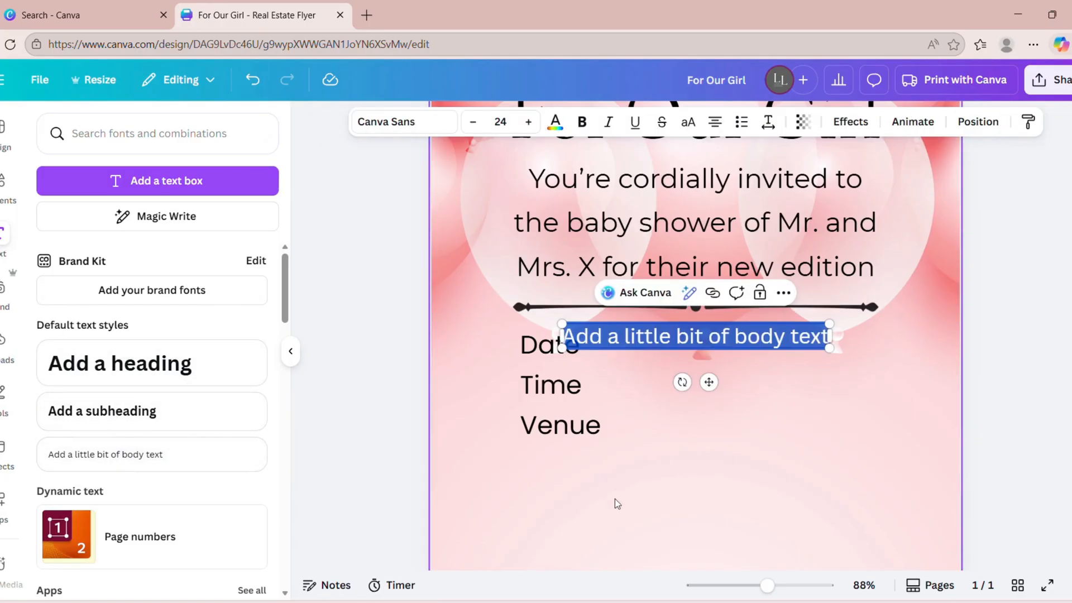
text(Janu)
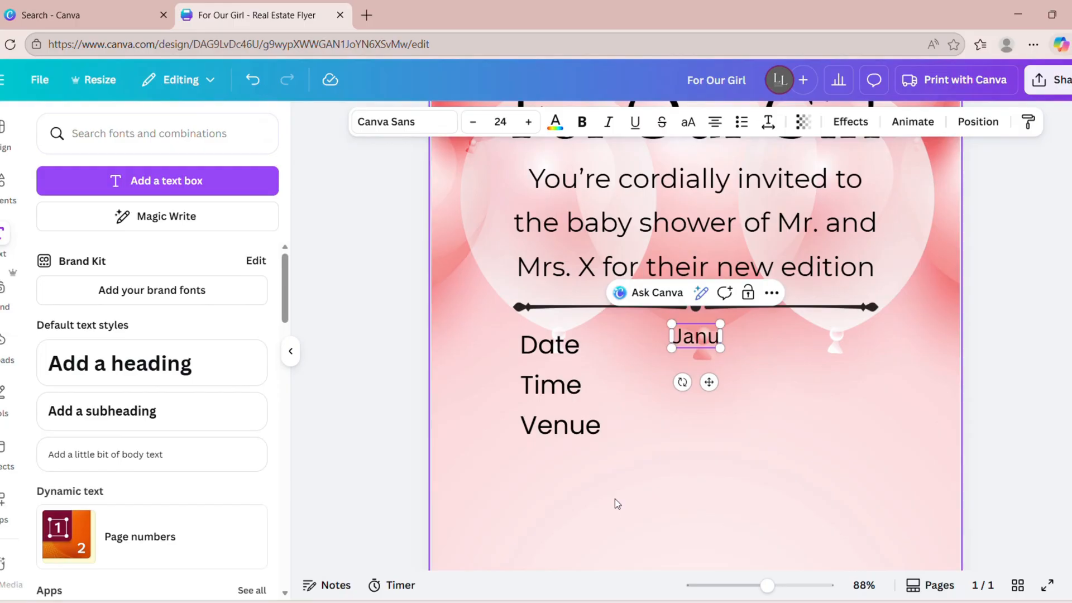
key(BackSpace)
key(BackSpace)
key(BackSpace)
key(BackSpace)
text(Saturday, J)
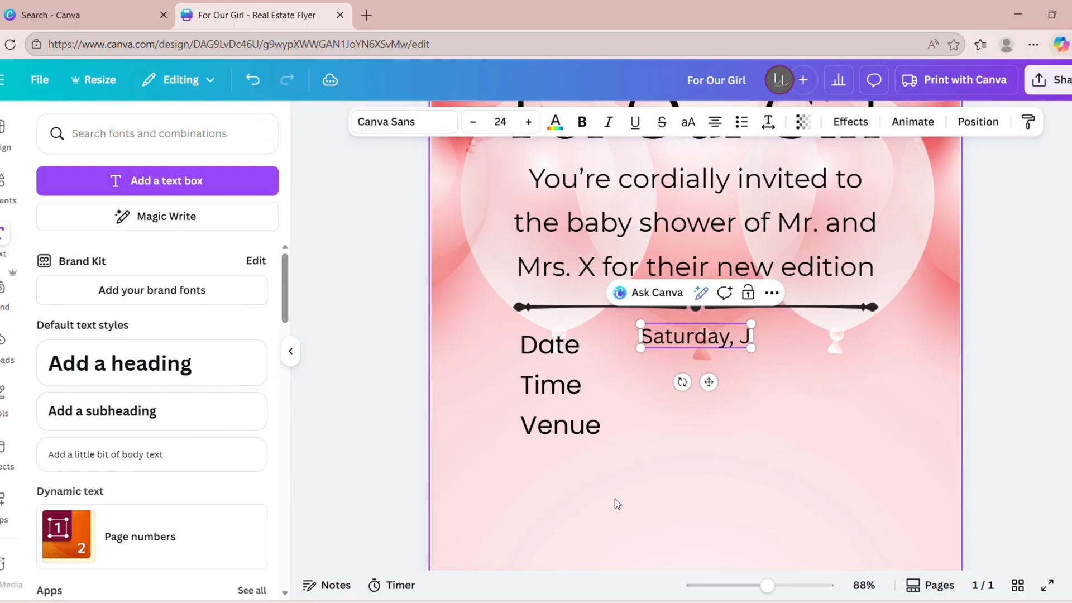
text(anuary)
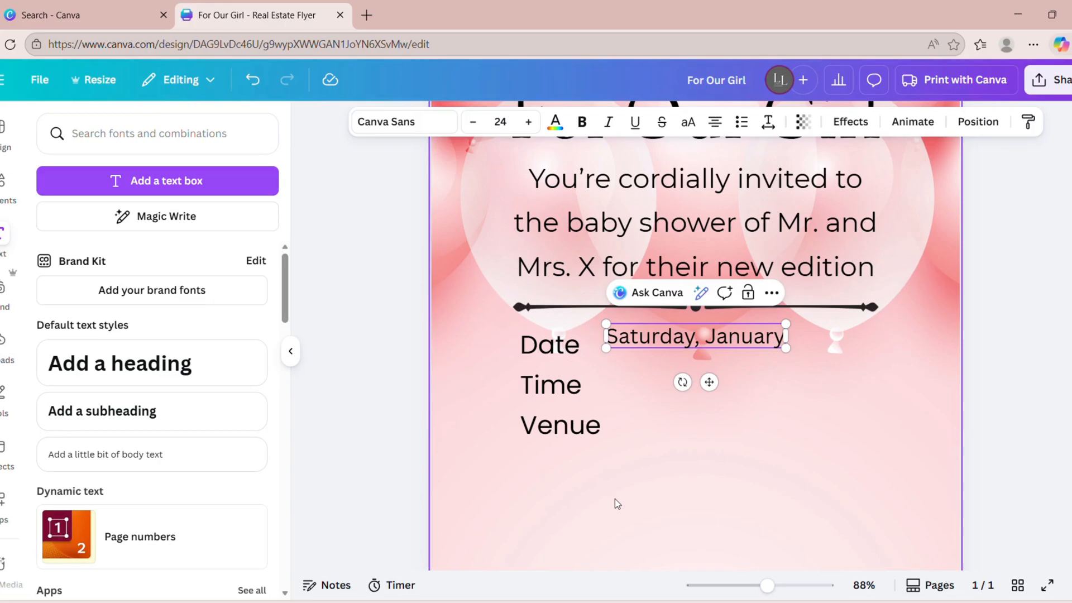
text(17)
key(BackSpace)
key(BackSpace)
text(17, 2026)
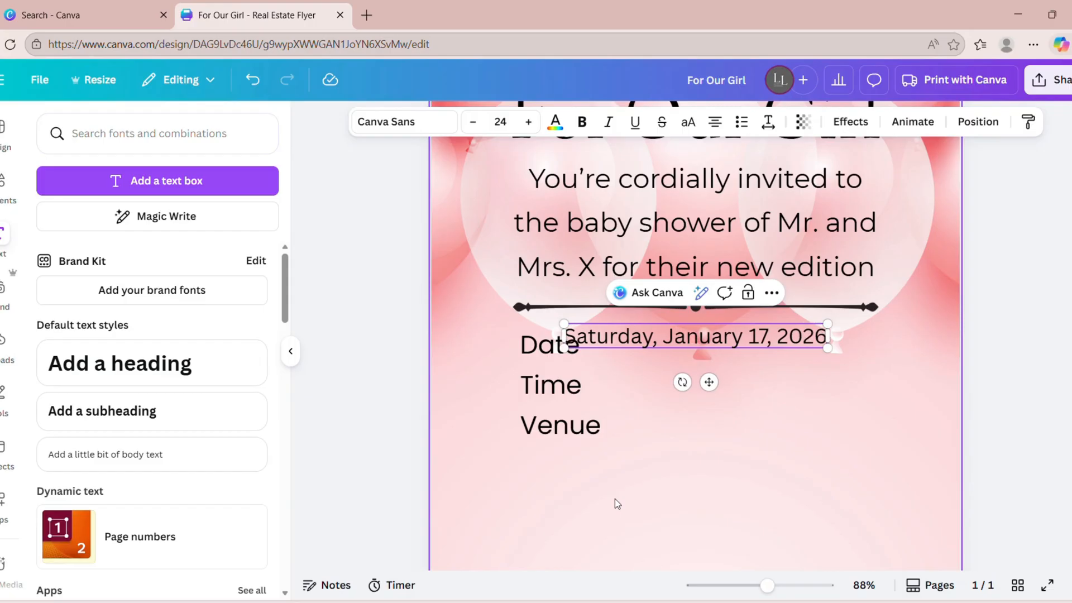
- Place the Saturday, January 17, 2026 text beside the Date label and set its font to Glacial Indifference
drag(708, 382, 754, 399)
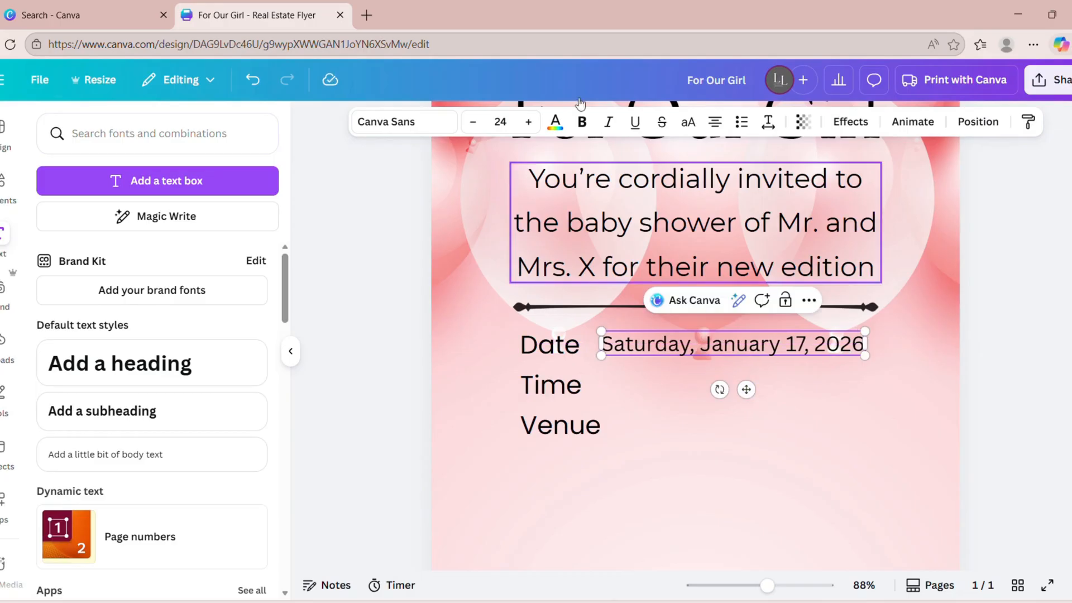
click(450, 127)
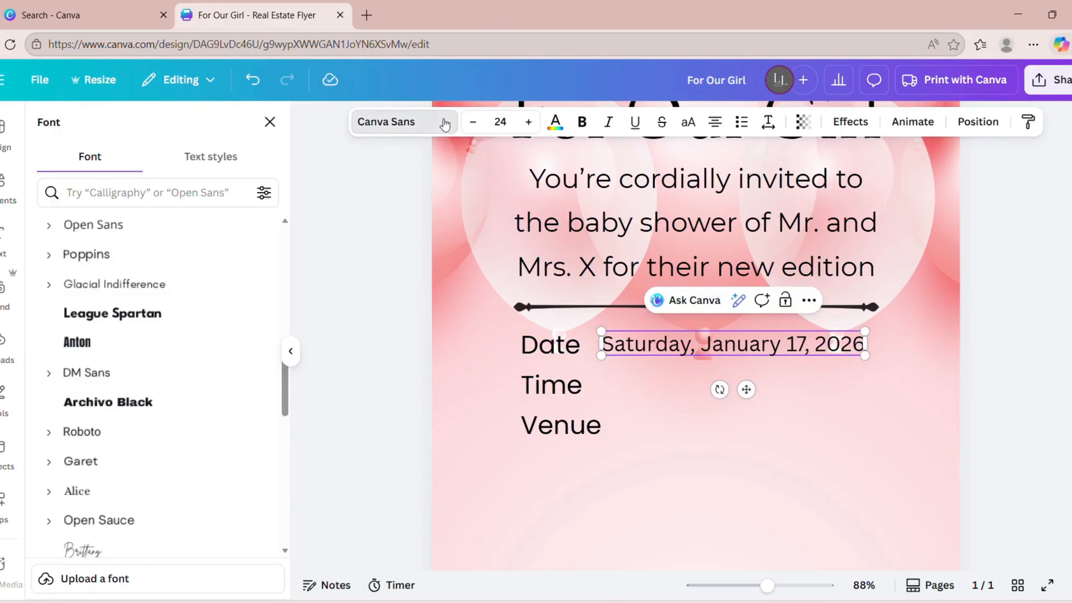
click(123, 284)
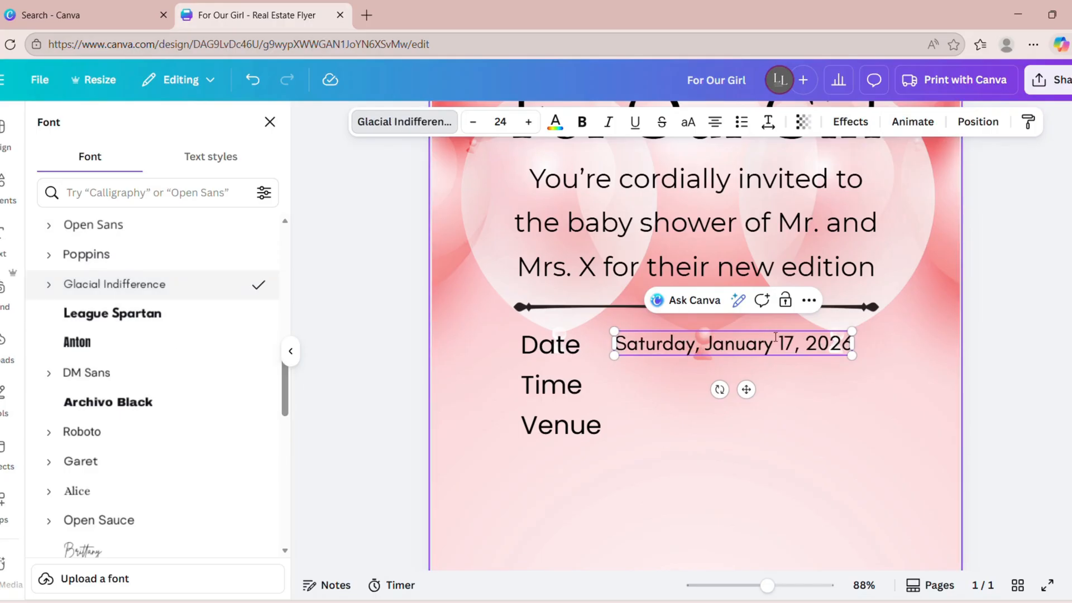
click(778, 411)
- Duplicate the Saturday, January 17, 2026 text and place the copy directly beneath it, beside the Time label
click(746, 349)
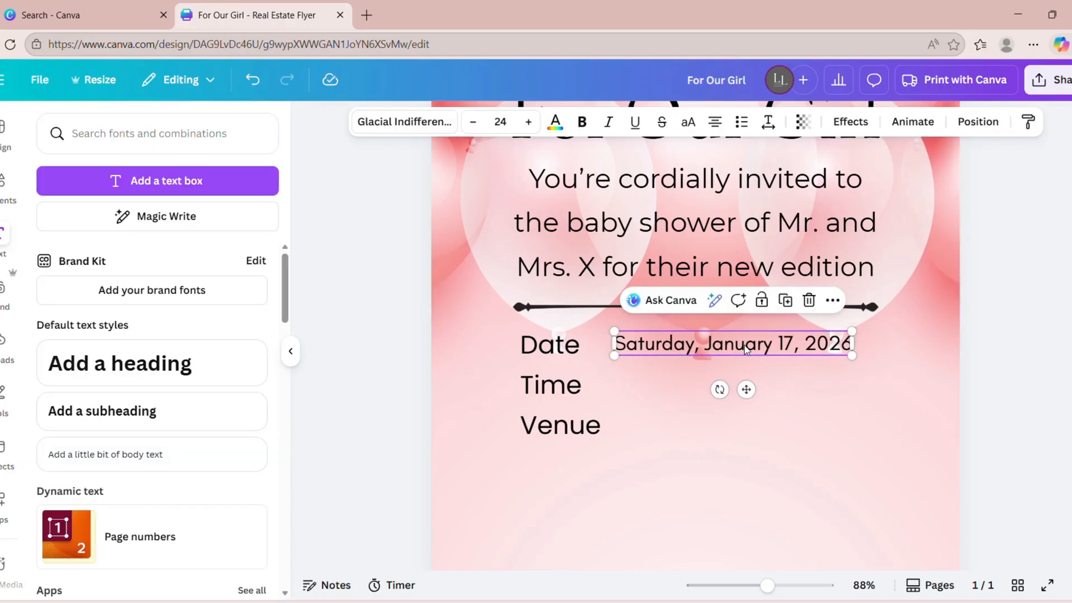
click(785, 300)
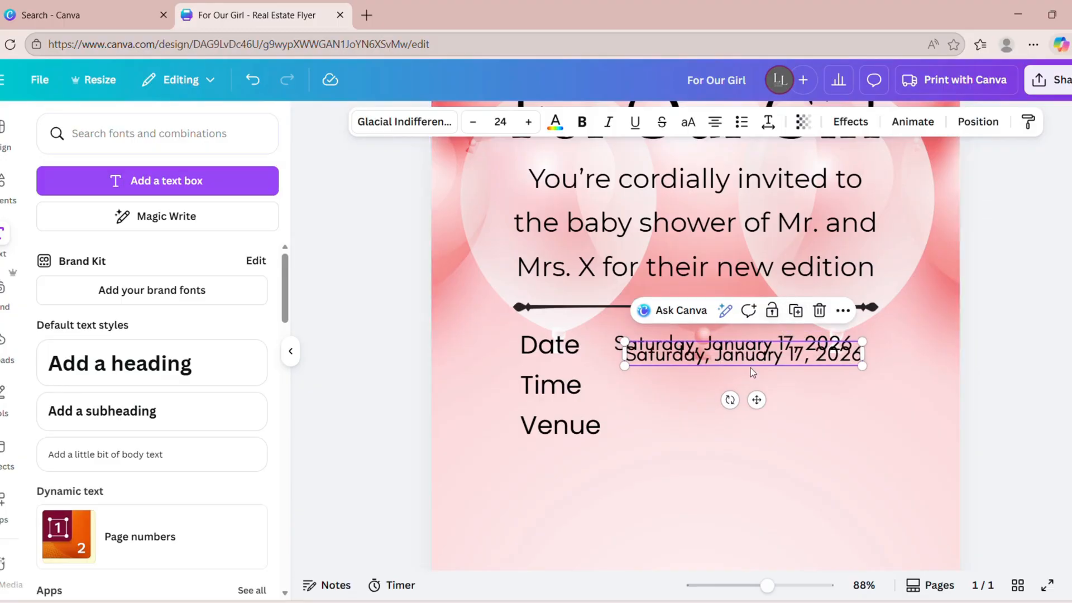
drag(758, 400, 751, 434)
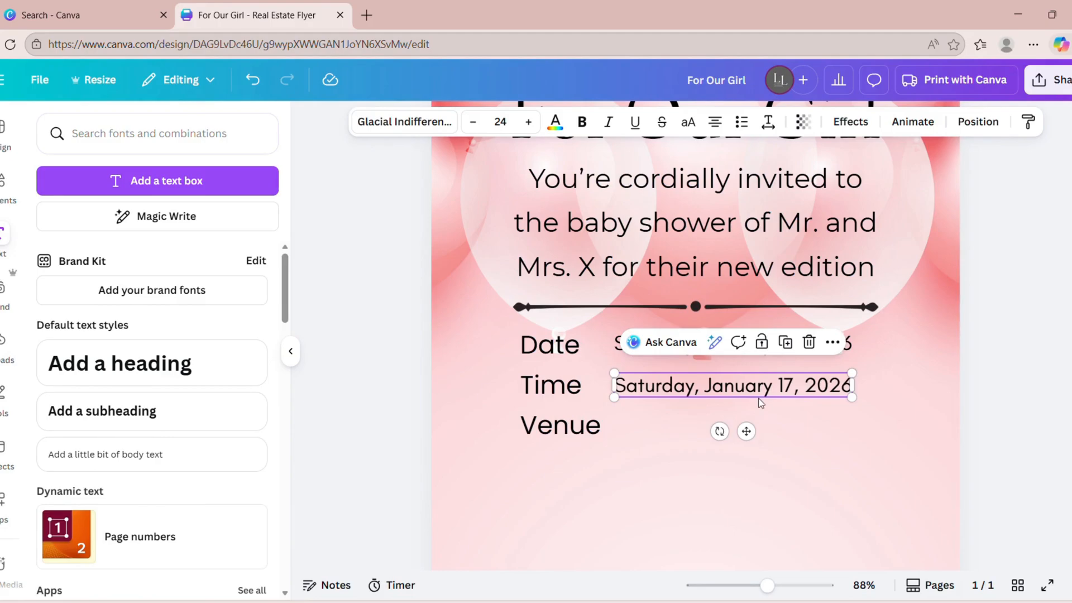
- Replace the copied text beside Time with "2:00 PM EST" and align its left edge with the date text above
double_click(765, 389)
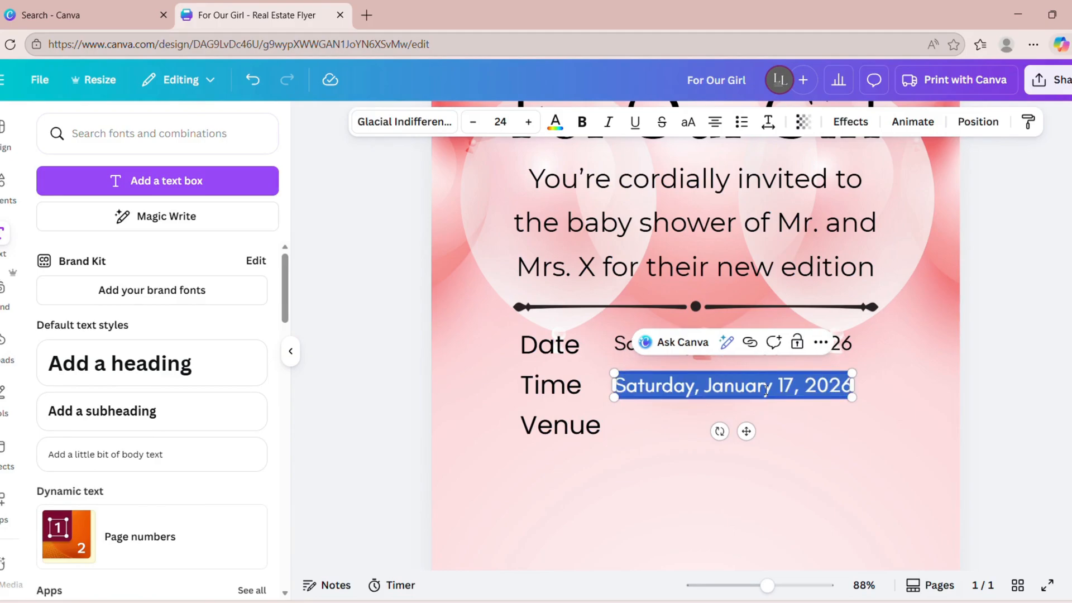
text(2)
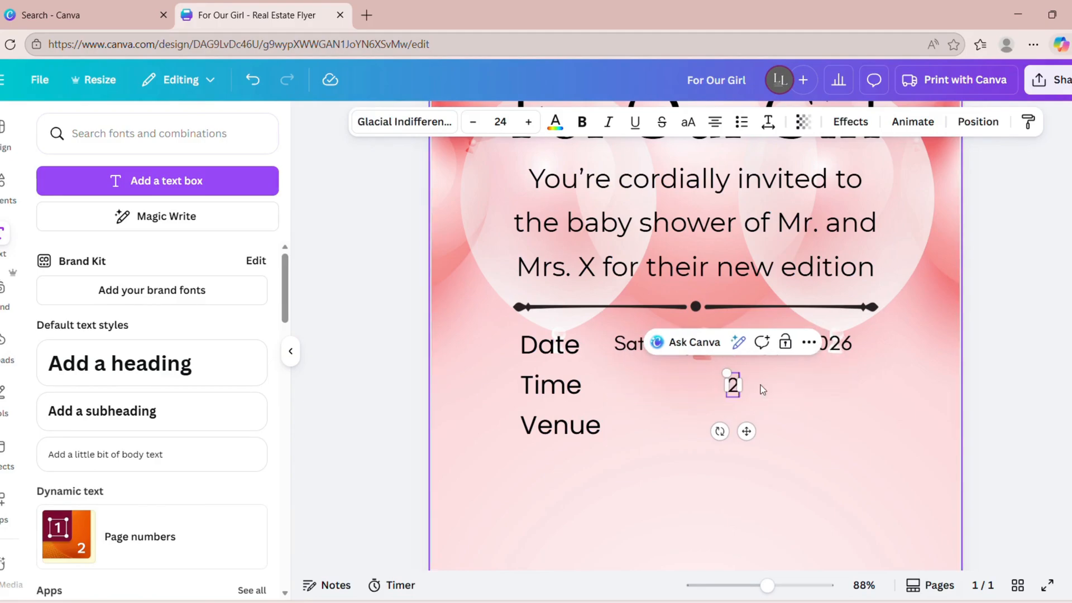
text(:00 Pm)
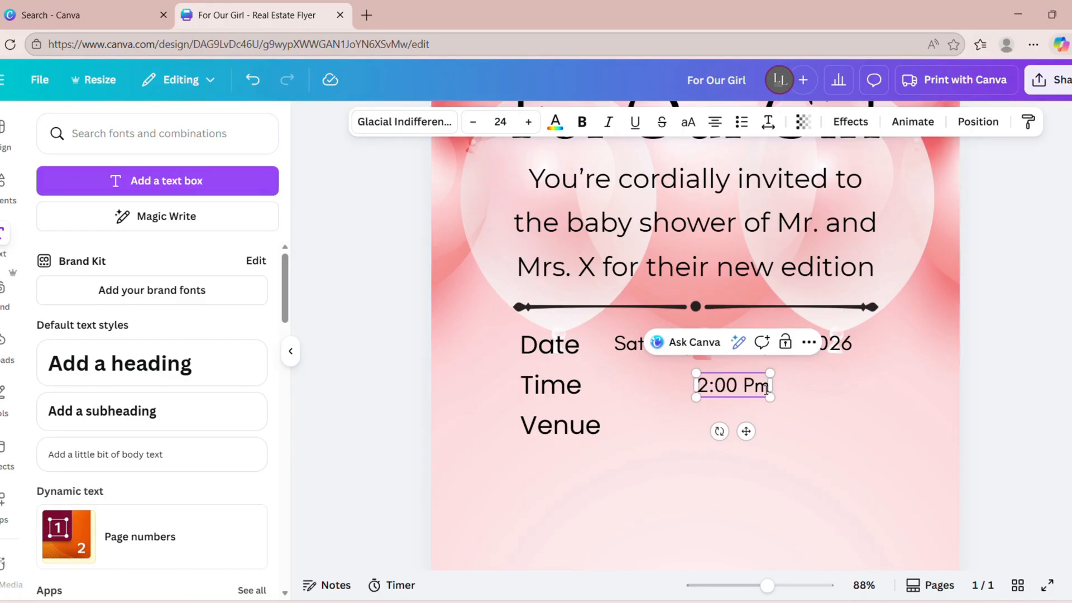
key(BackSpace)
text(M EST)
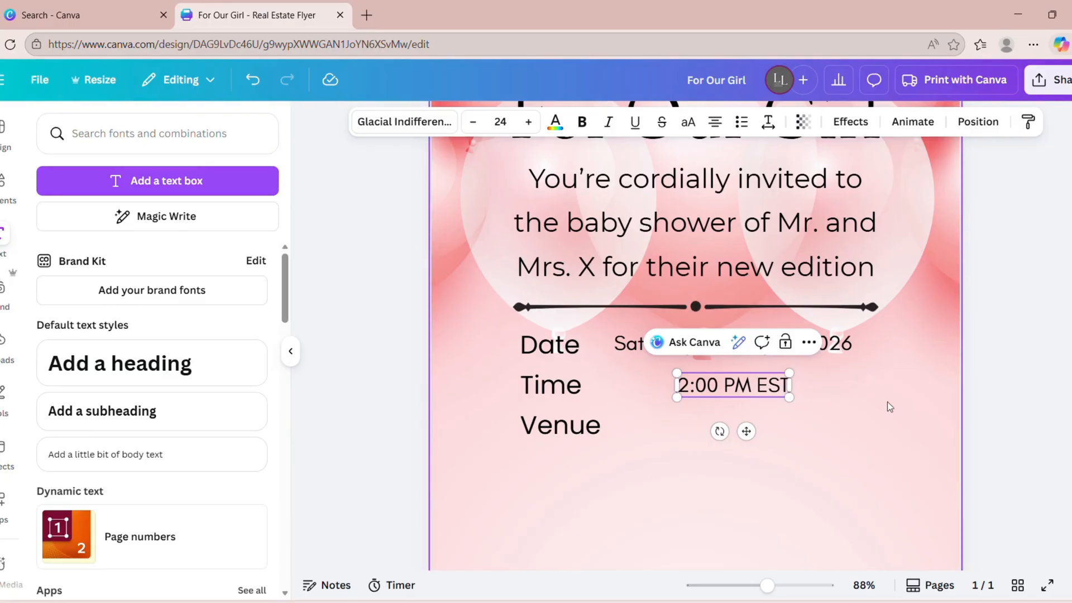
drag(746, 431, 694, 435)
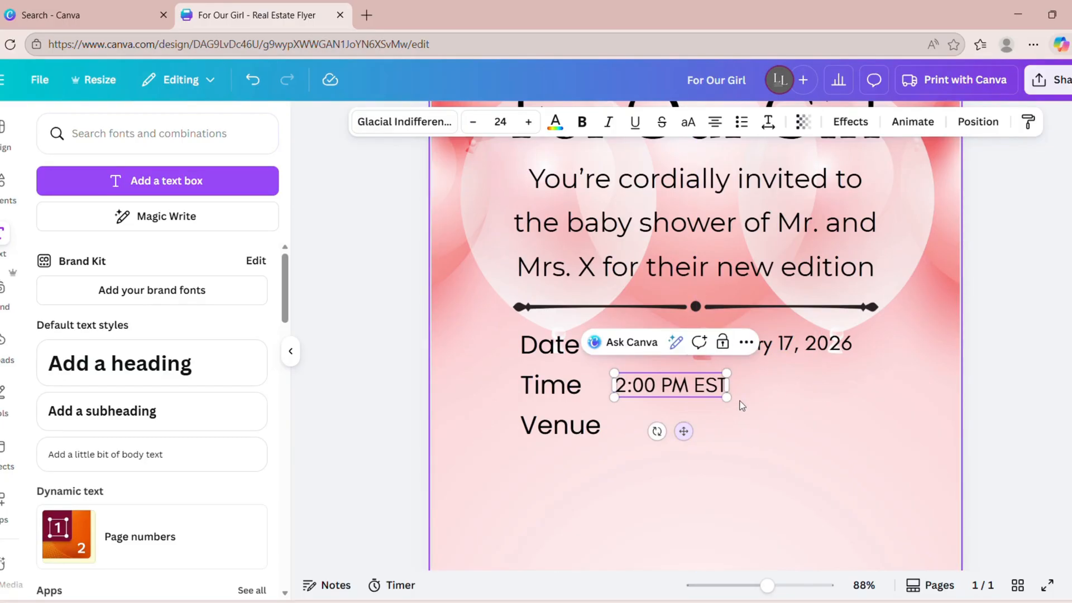
click(785, 441)
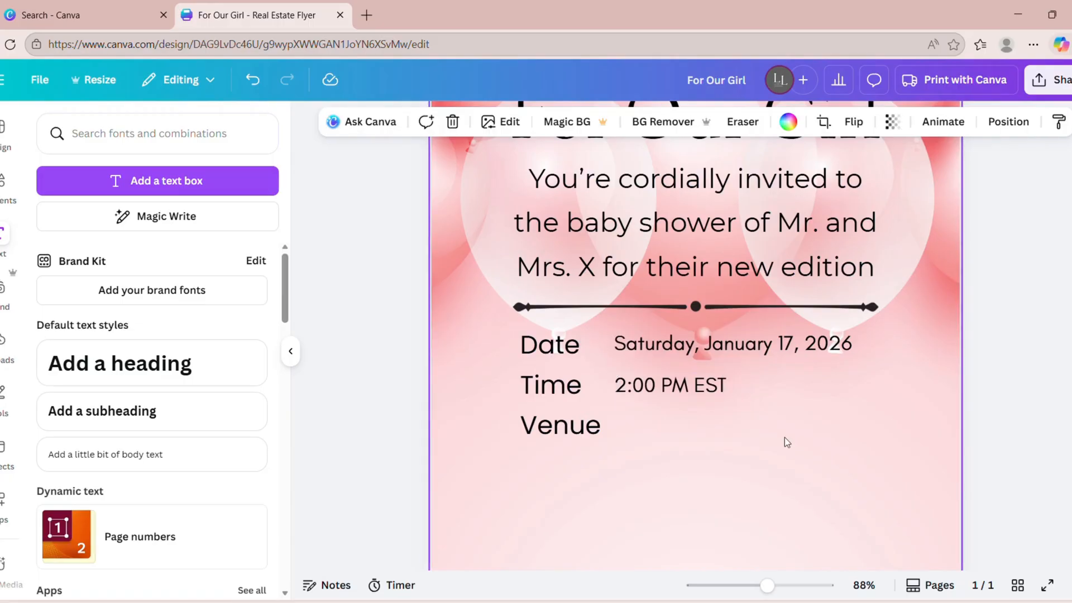
- Duplicate the "2:00 PM EST" text and place the copy directly beneath it, beside the Venue label
click(701, 389)
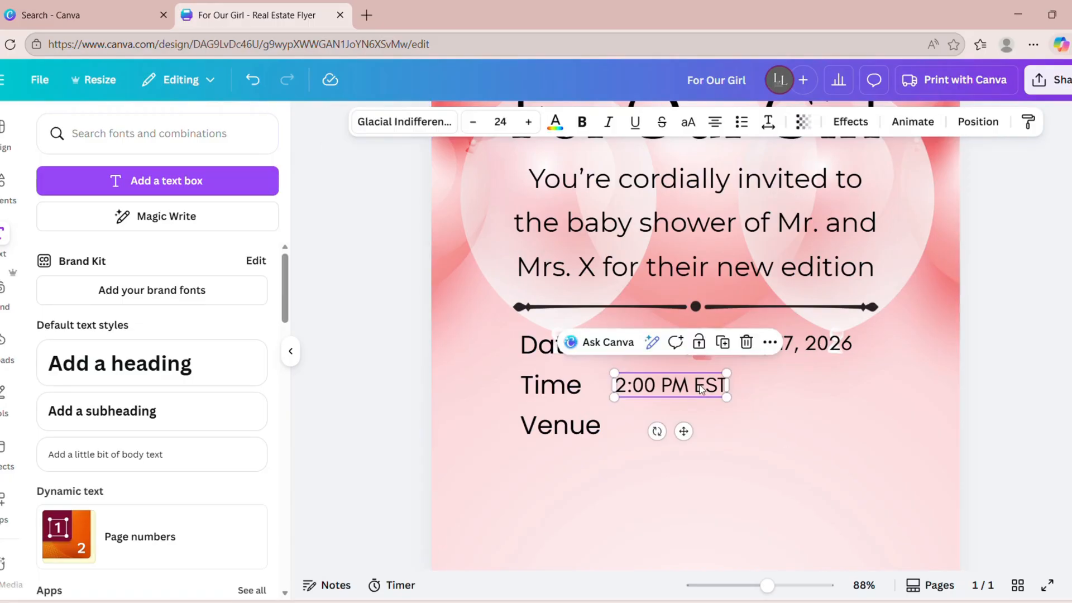
click(723, 342)
drag(694, 442, 687, 473)
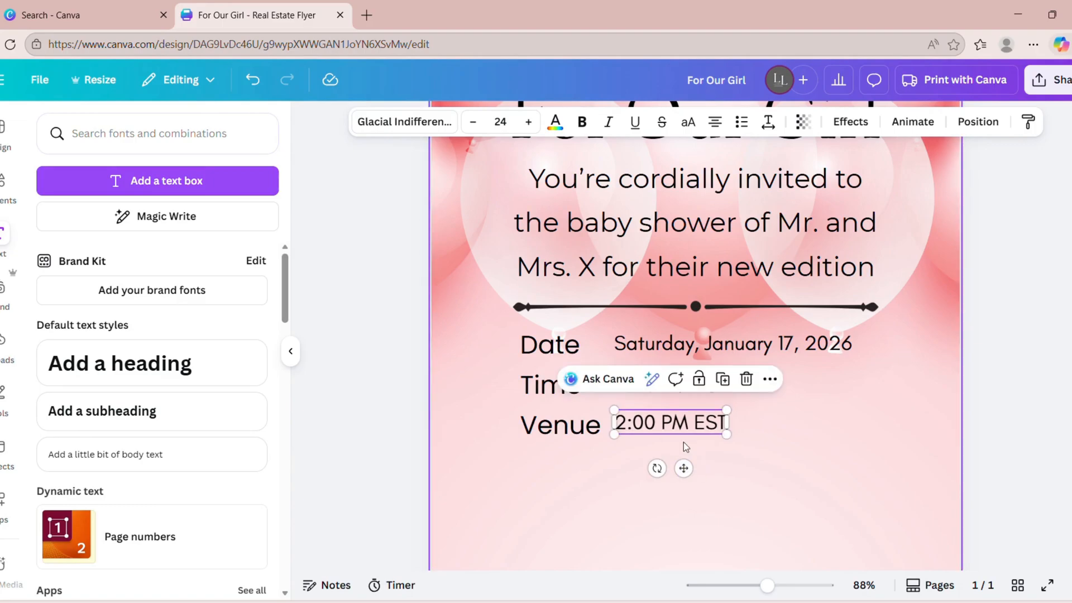
- Replace the copied text beside Venue with "The Baby Museum"
double_click(690, 430)
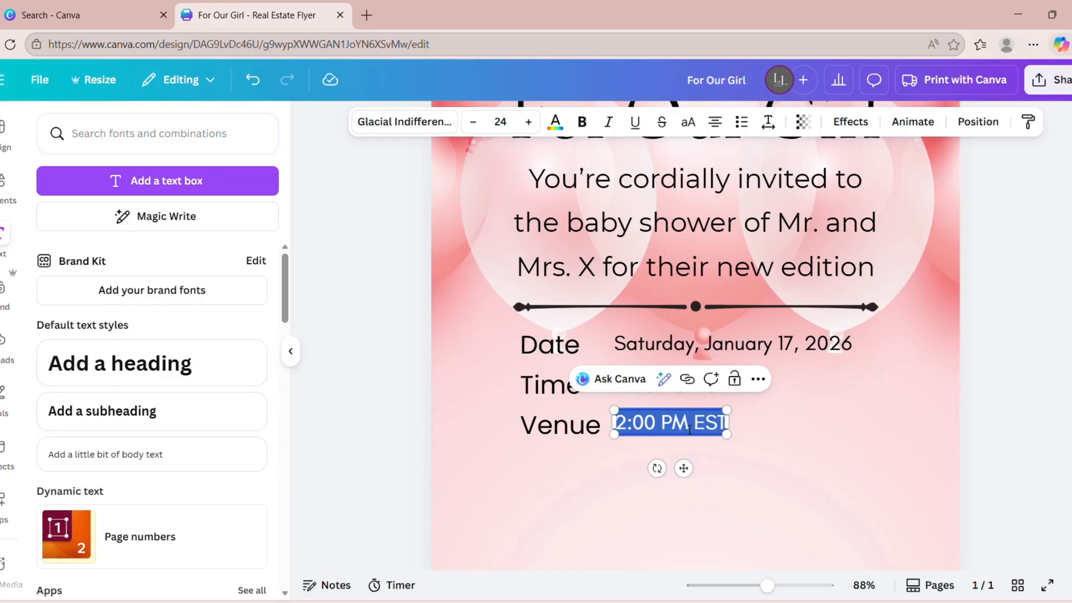
text(The B)
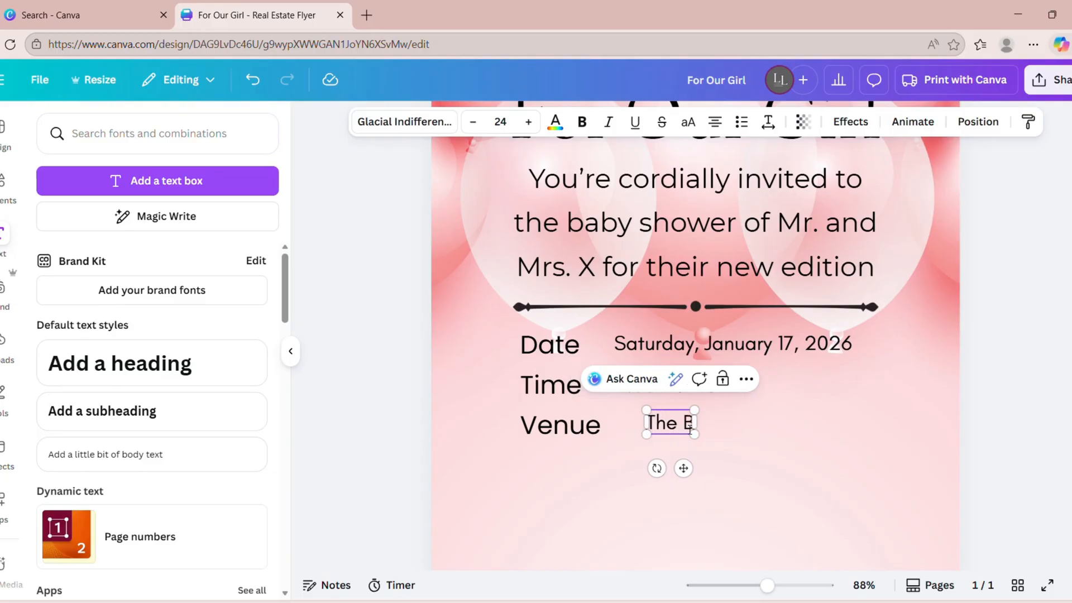
text(aby Mu)
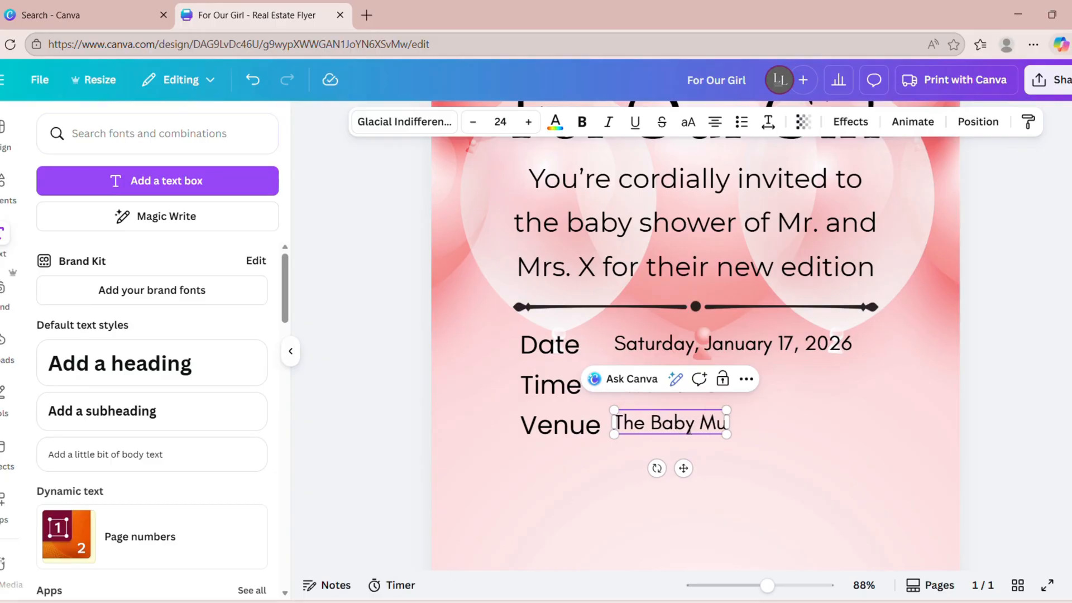
text(seum)
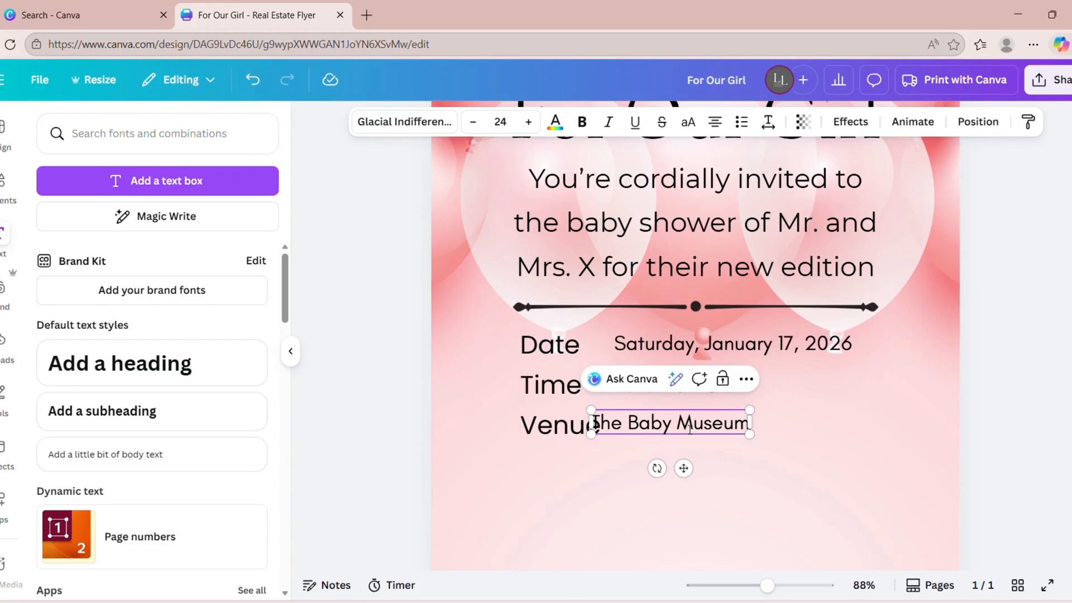
key(Return)
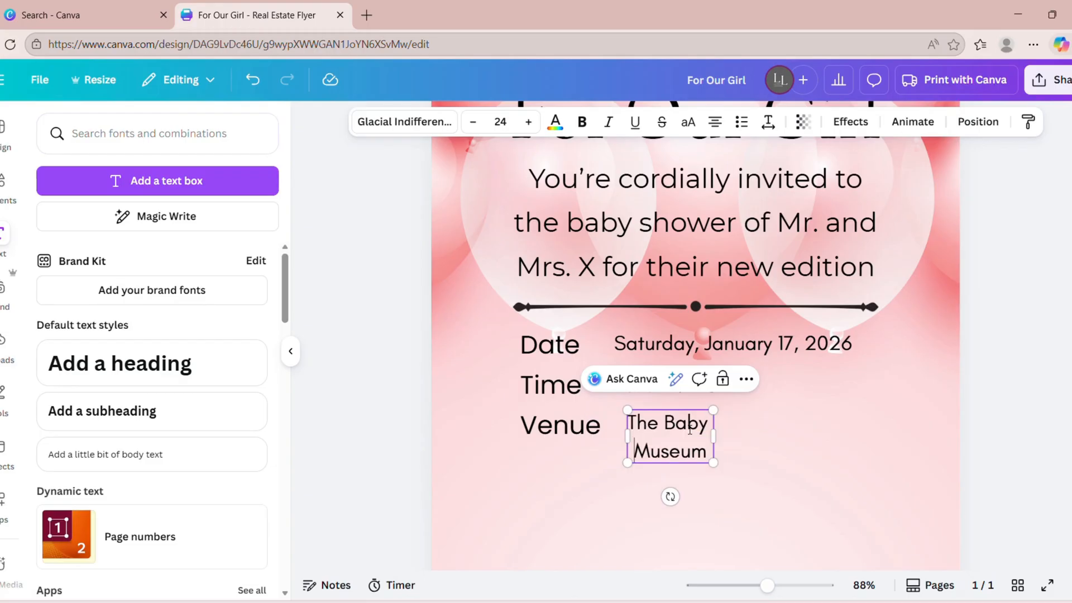
key(BackSpace)
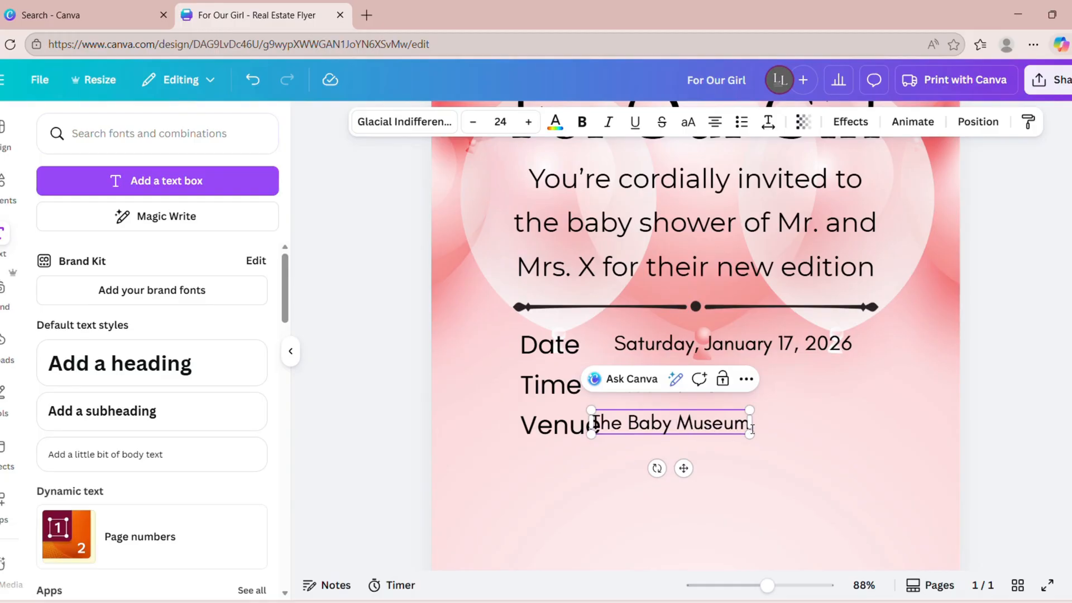
- Add a second line under The Baby Museum with "Address:" followed by the venue's street address
key(Return)
text(Address)
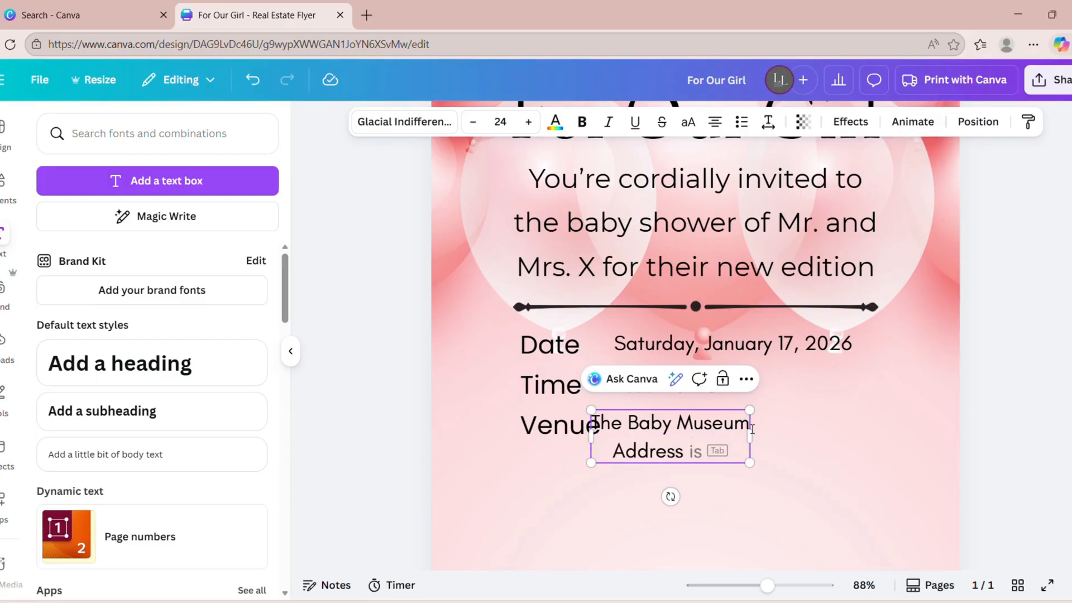
text(:)
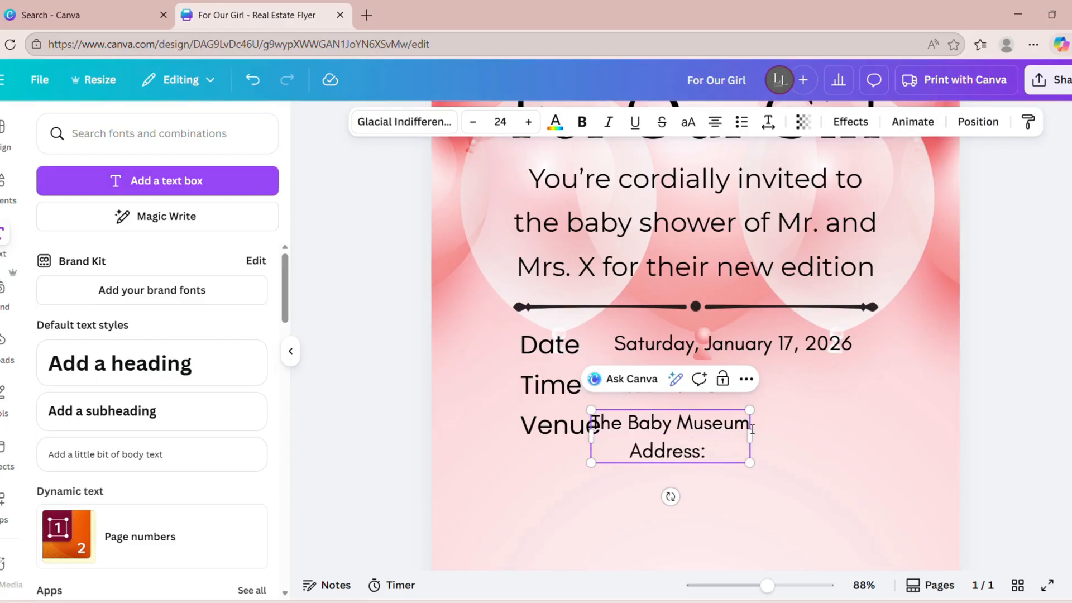
text( 123)
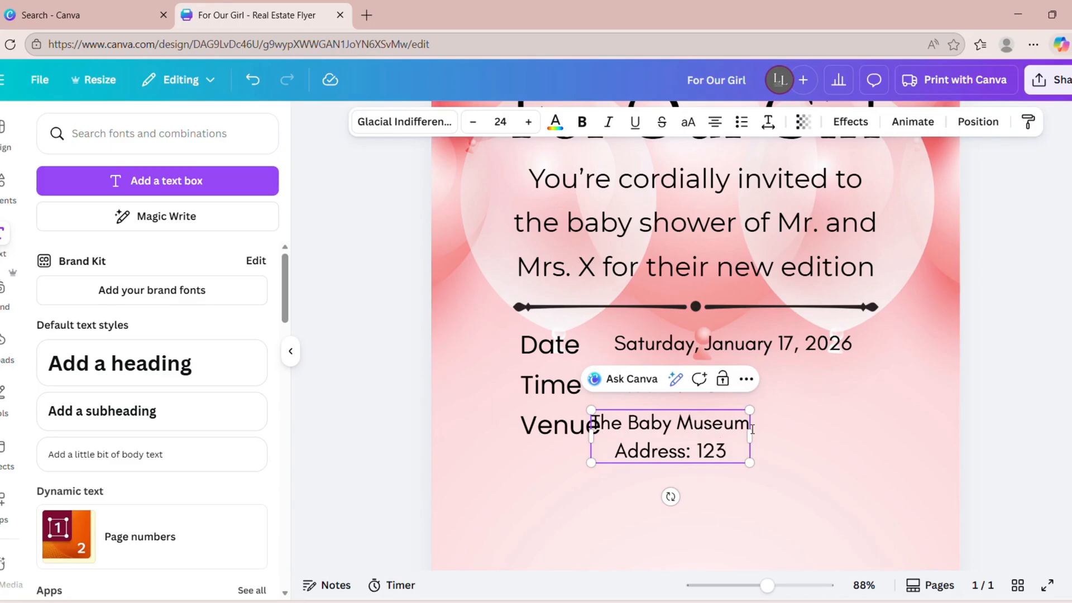
text( Main st)
key(BackSpace)
key(BackSpace)
text(Street)
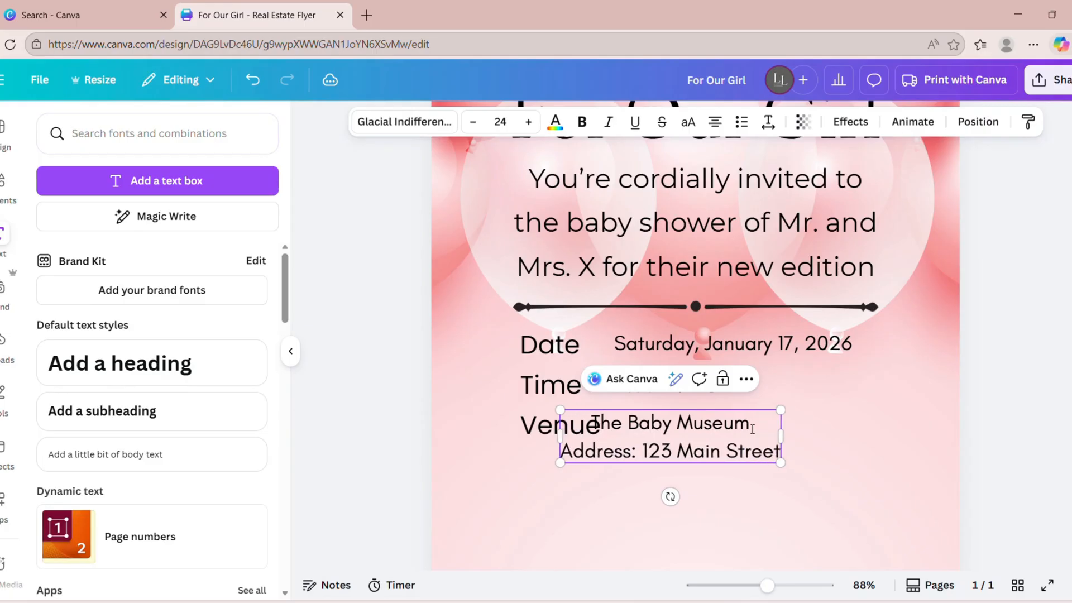
- Add a third line to the venue text with the venue's city, country and postal code
key(Return)
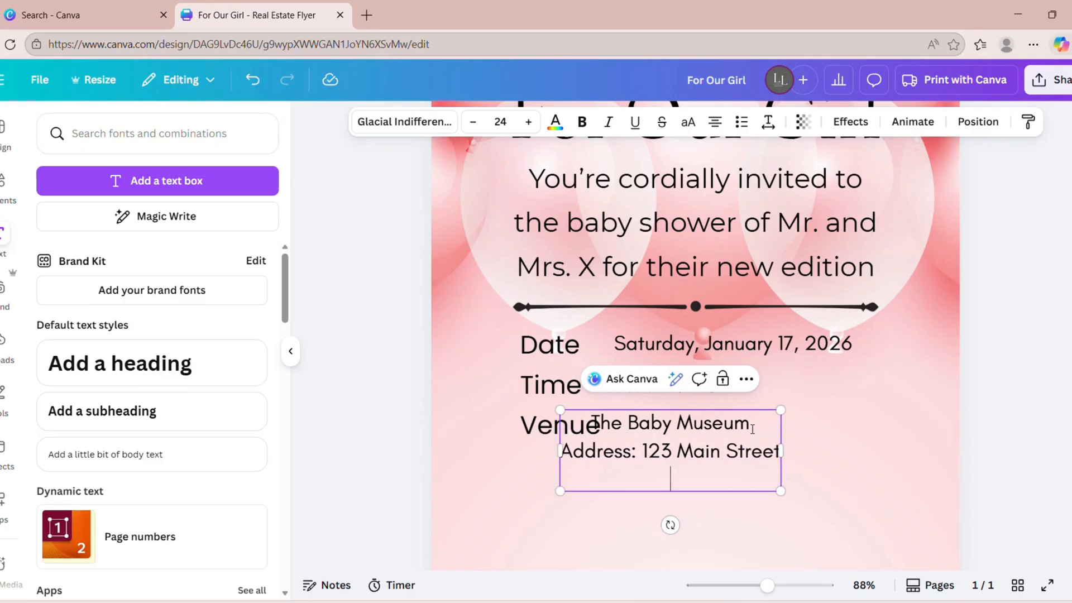
text(Made U)
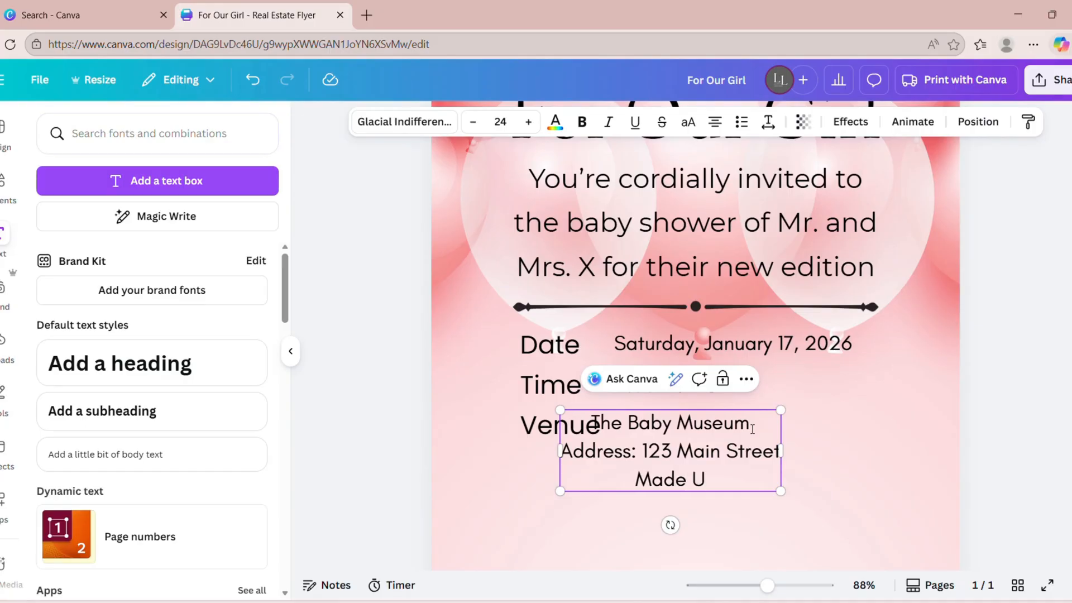
text(p City, USA)
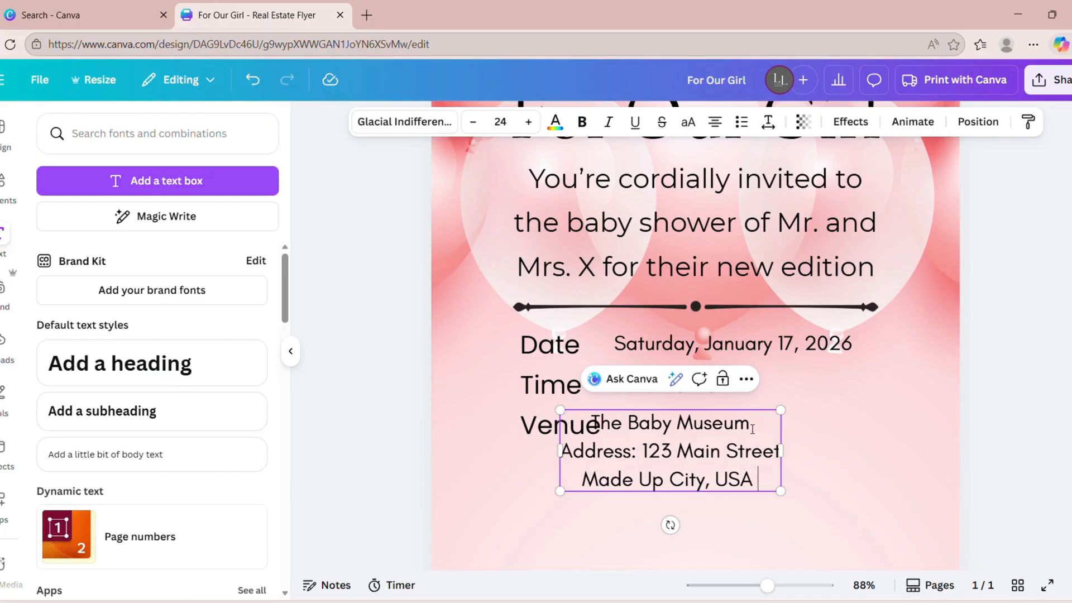
text(1)
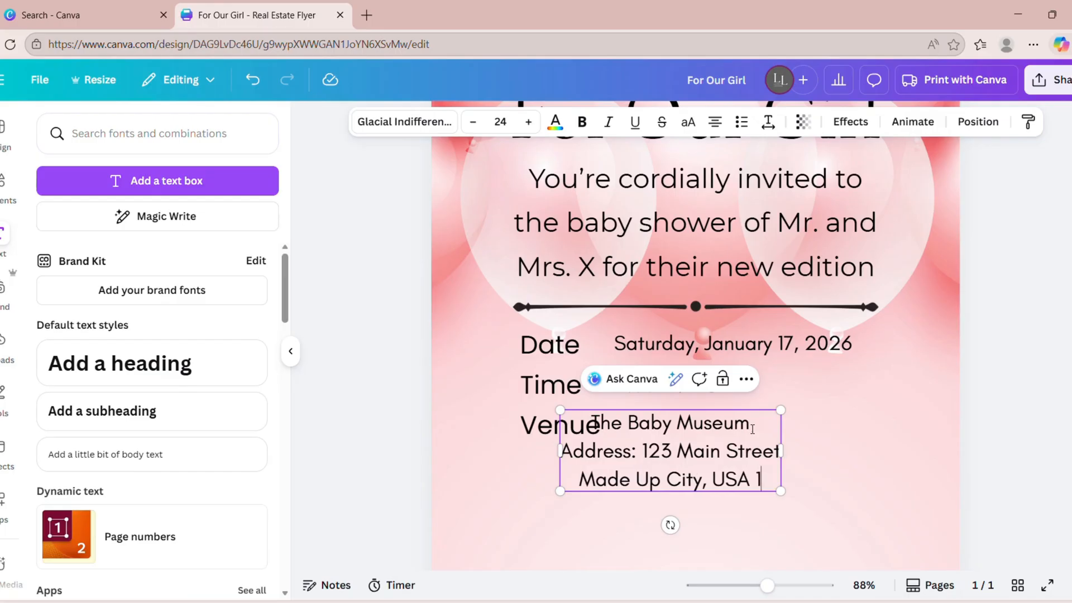
text(2309)
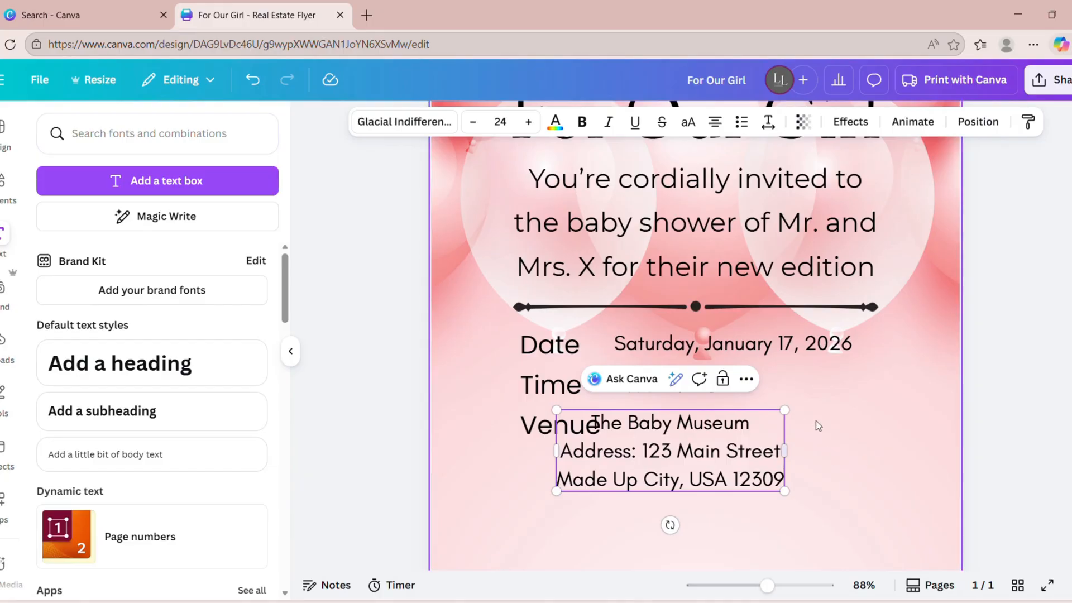
- Left-align the venue text and move it beside the Venue label, lining up its left edge with the date and time texts
click(853, 503)
click(758, 450)
drag(758, 450, 783, 449)
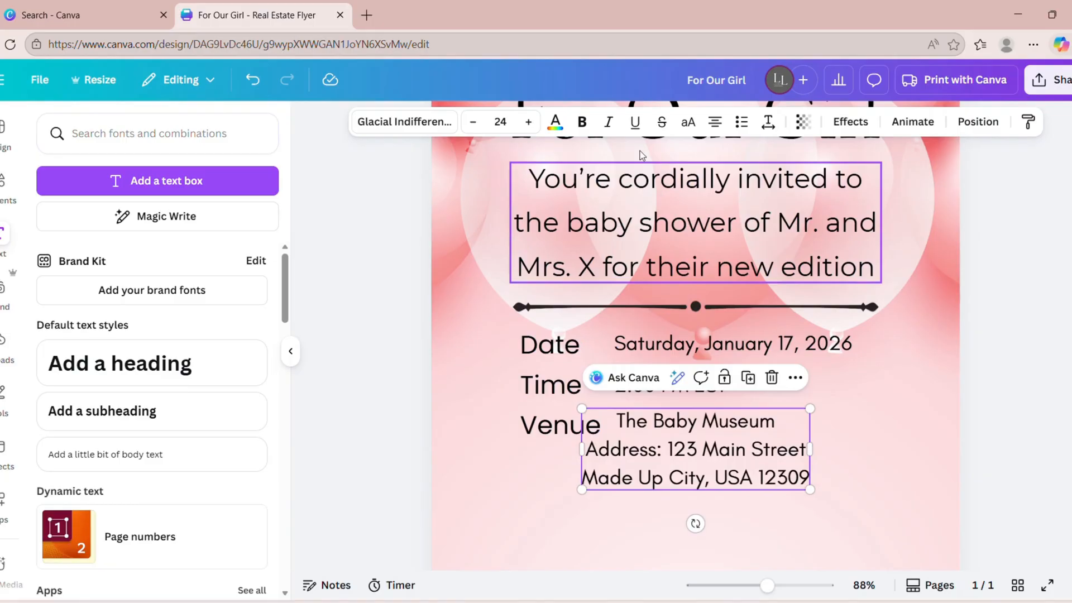
click(716, 123)
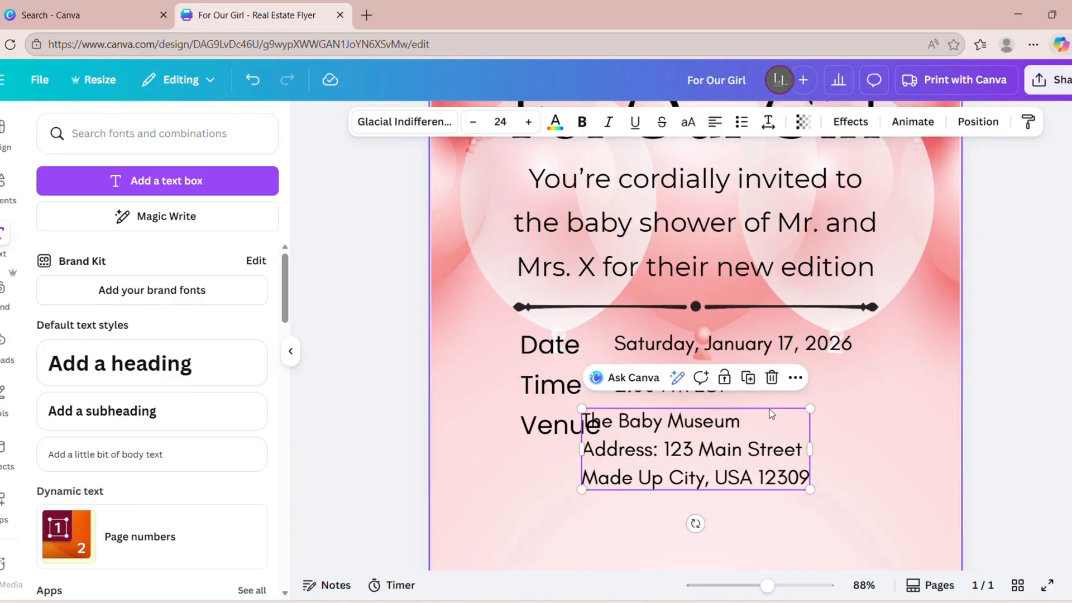
drag(774, 434, 804, 444)
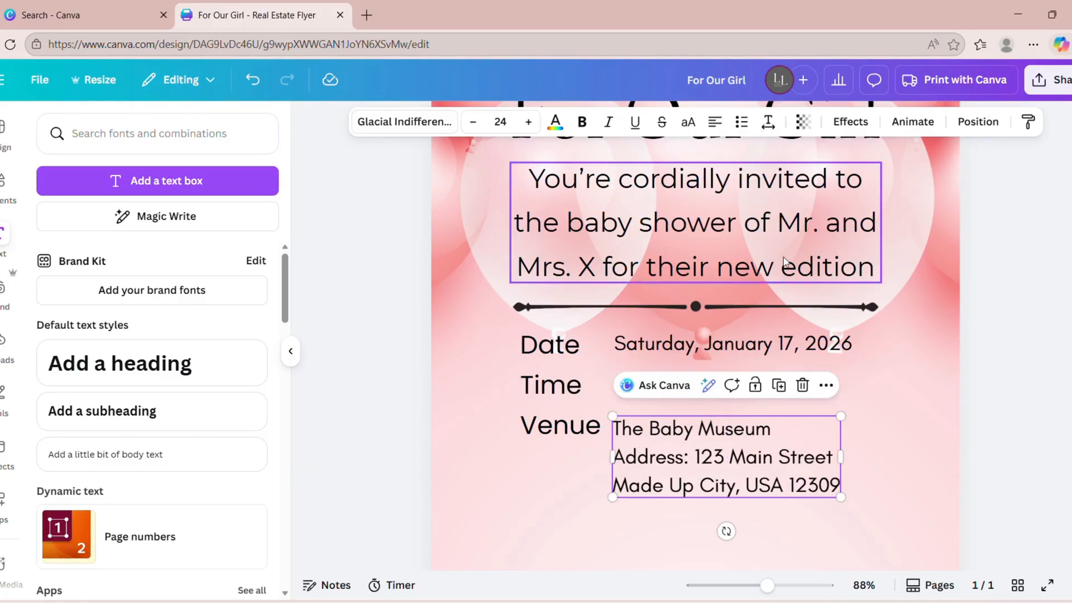
- Reduce the line spacing of the three-line venue text to 1.23
click(768, 124)
drag(746, 237, 737, 237)
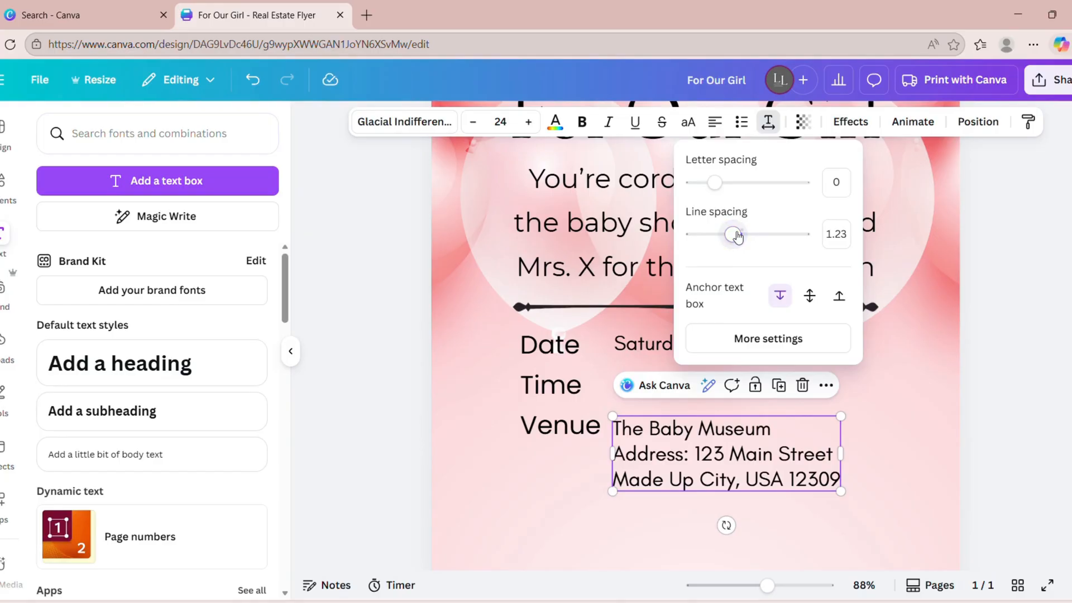
click(869, 510)
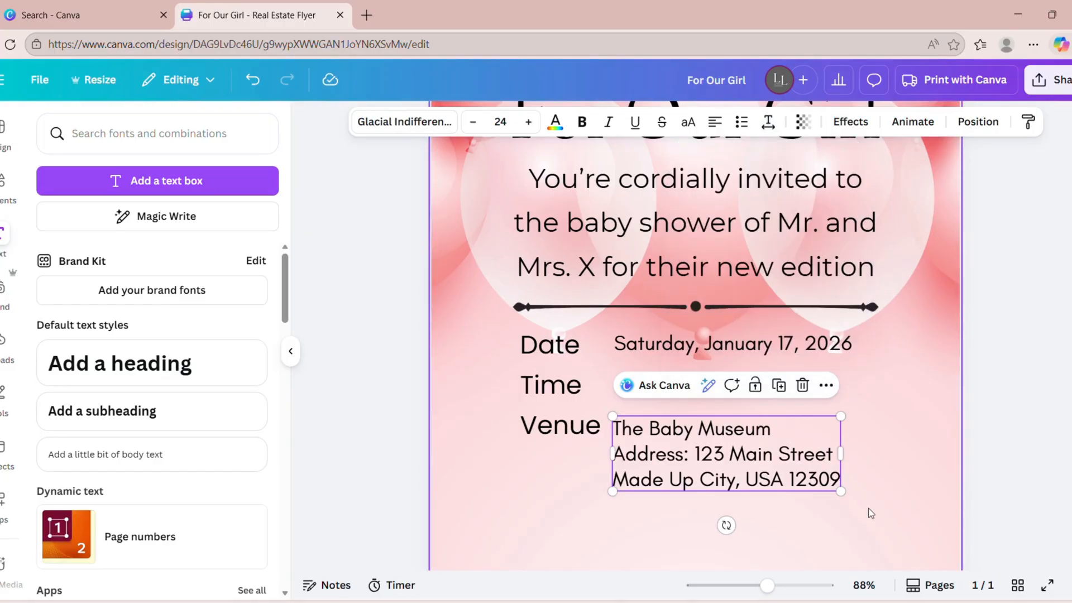
- Set the font size of all three lines of the venue text to 22
click(833, 483)
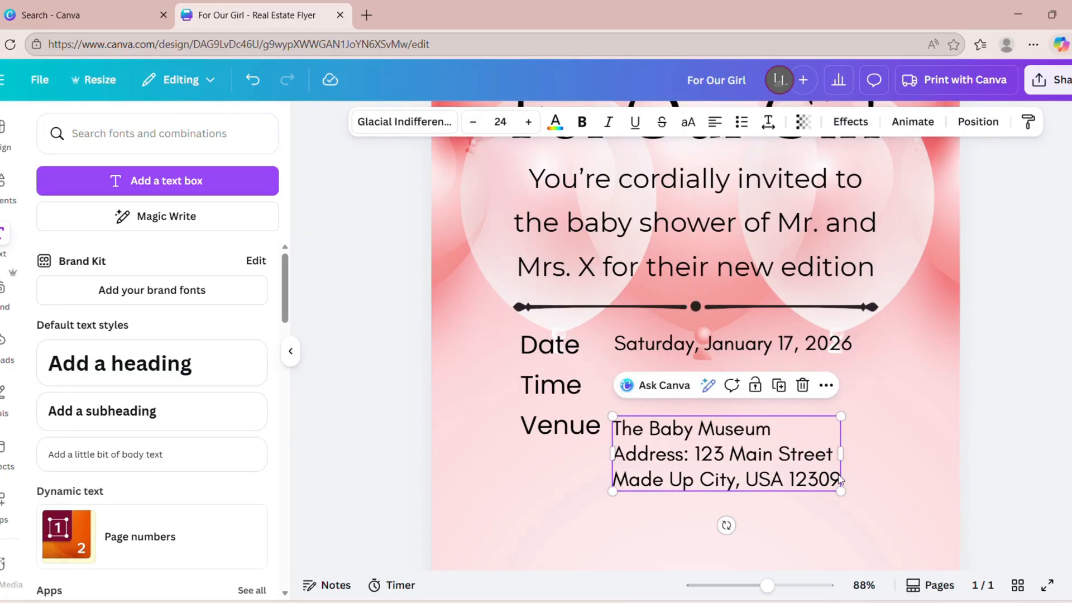
drag(844, 480, 612, 429)
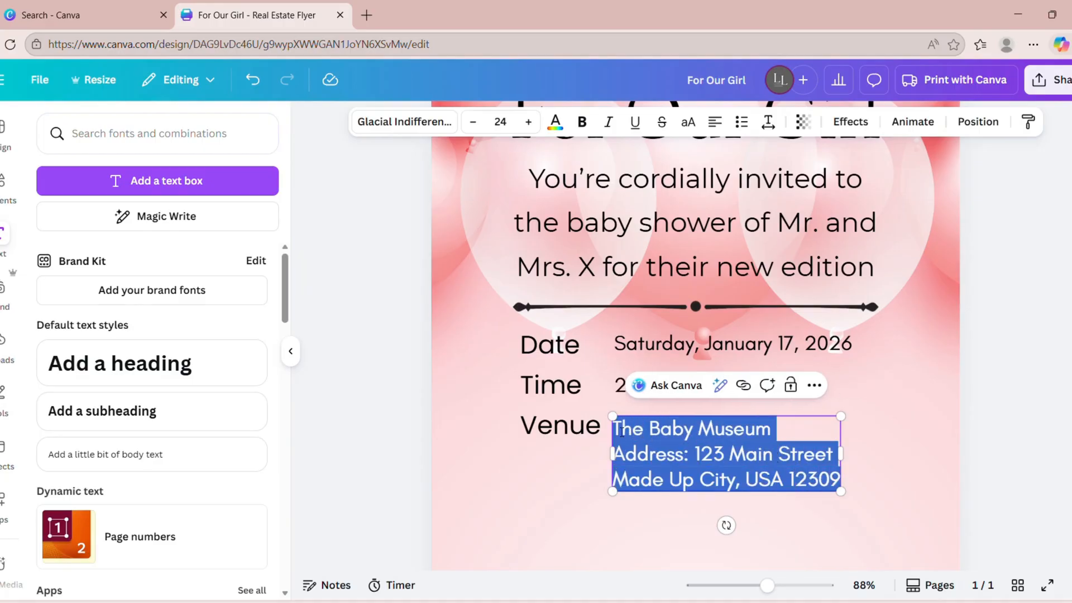
click(472, 122)
click(473, 122)
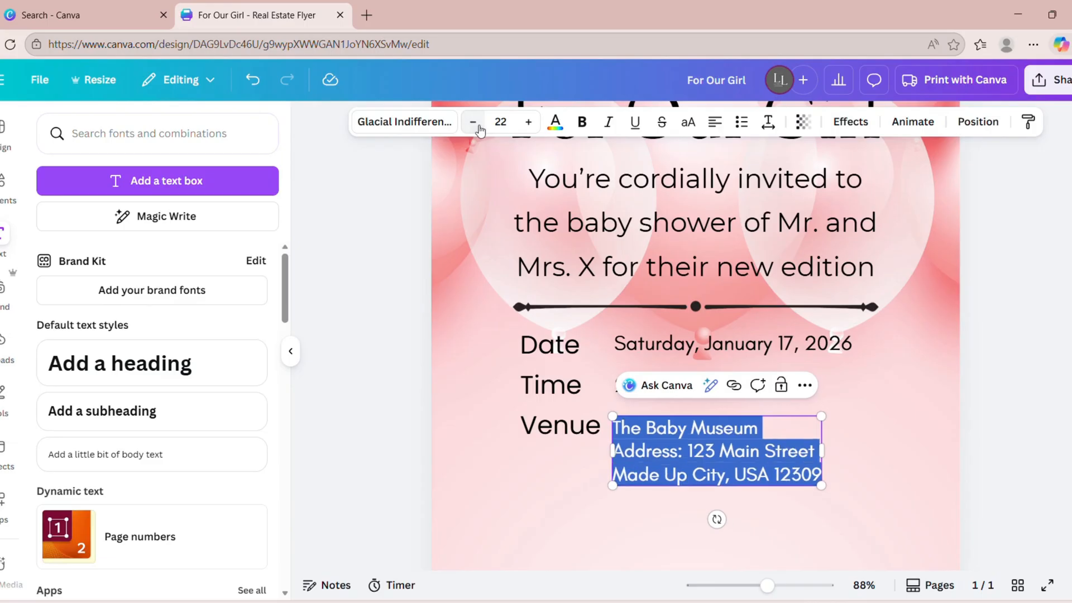
click(875, 468)
- Search the graphics elements for "pink rattle"
drag(767, 585, 748, 585)
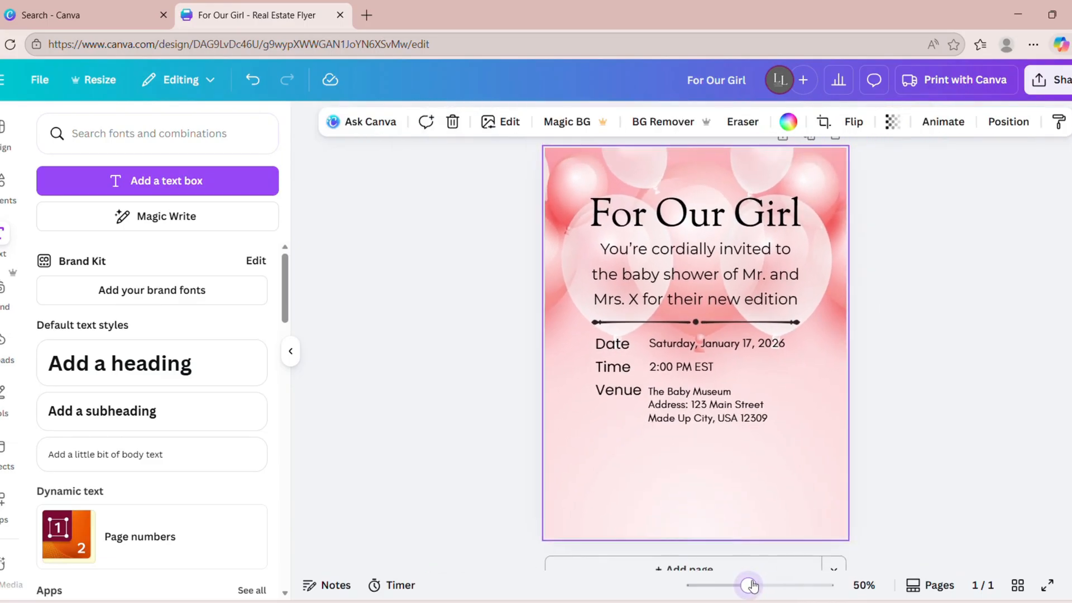
click(11, 179)
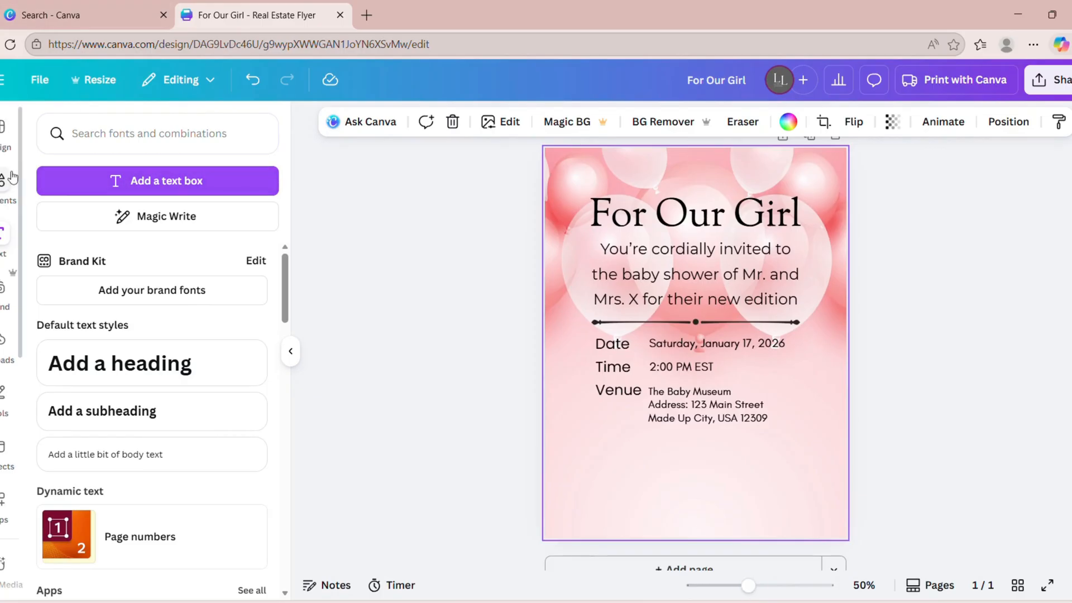
drag(118, 140, 29, 131)
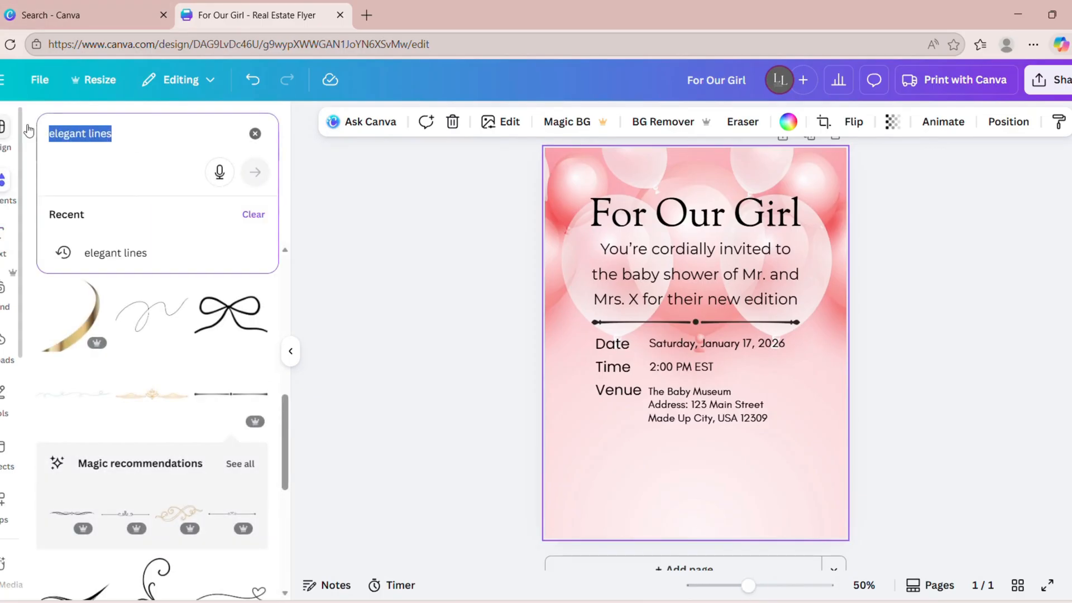
text(pi)
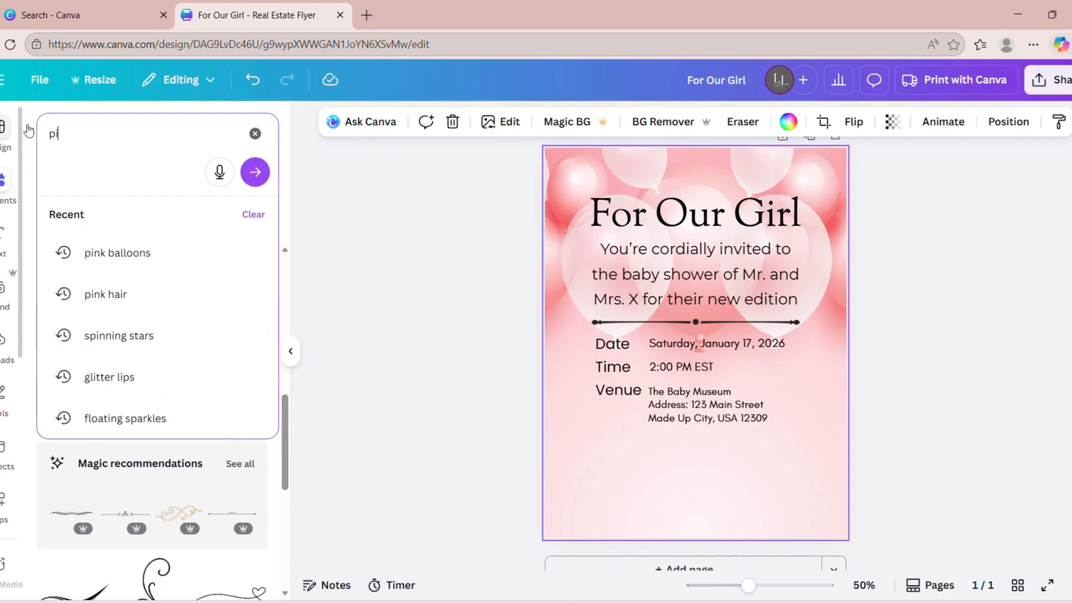
text(nk rattle)
key(Return)
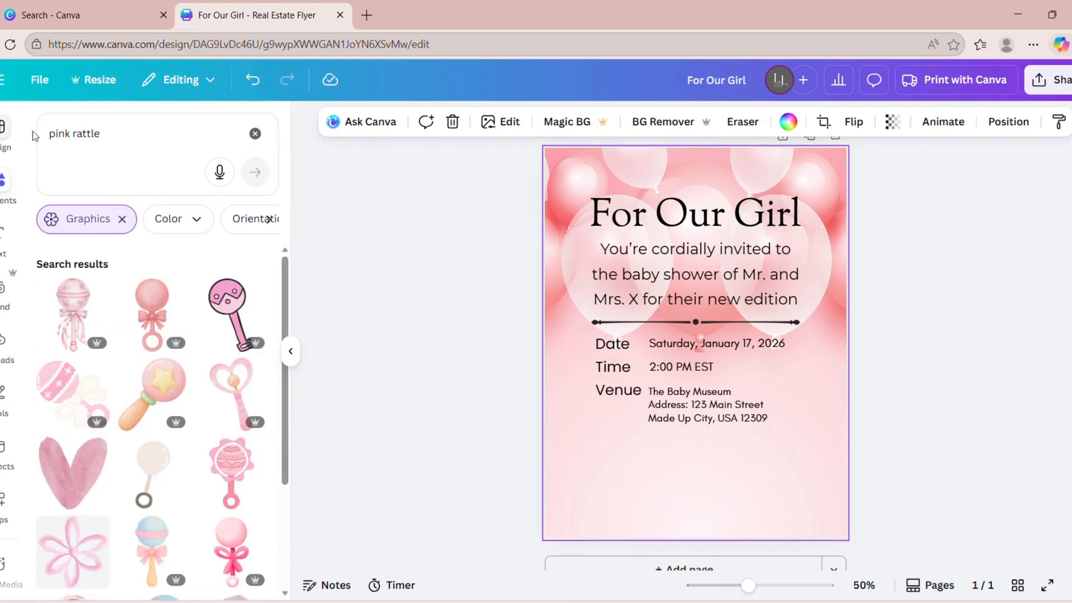
- Add the floral pink rattle with a ribbon bow, shrink it to about half size and place it at the flyer's lower right
click(73, 313)
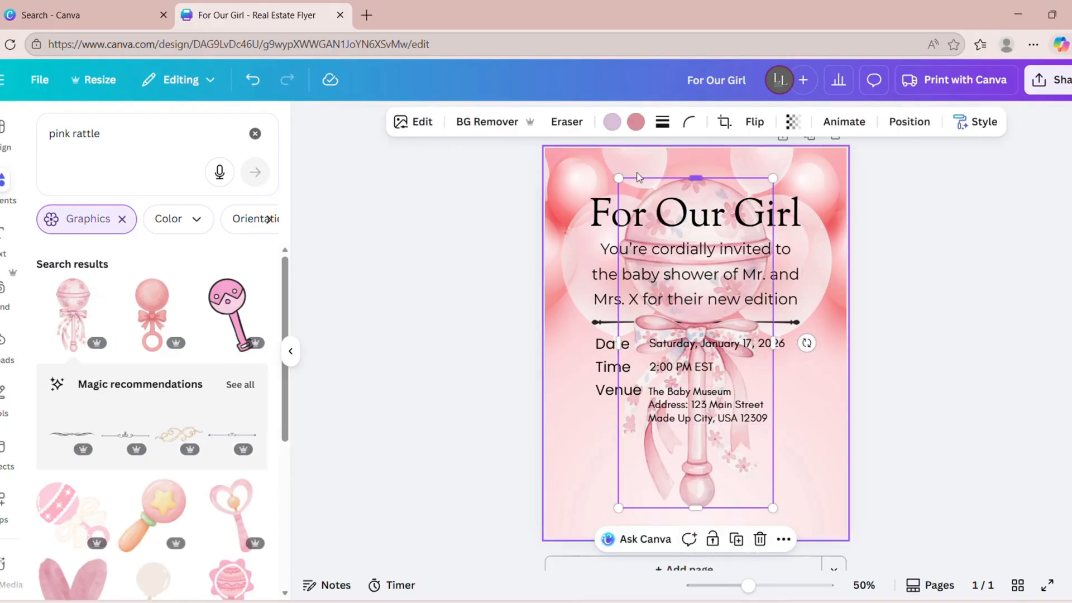
drag(626, 190, 695, 335)
drag(749, 386, 808, 375)
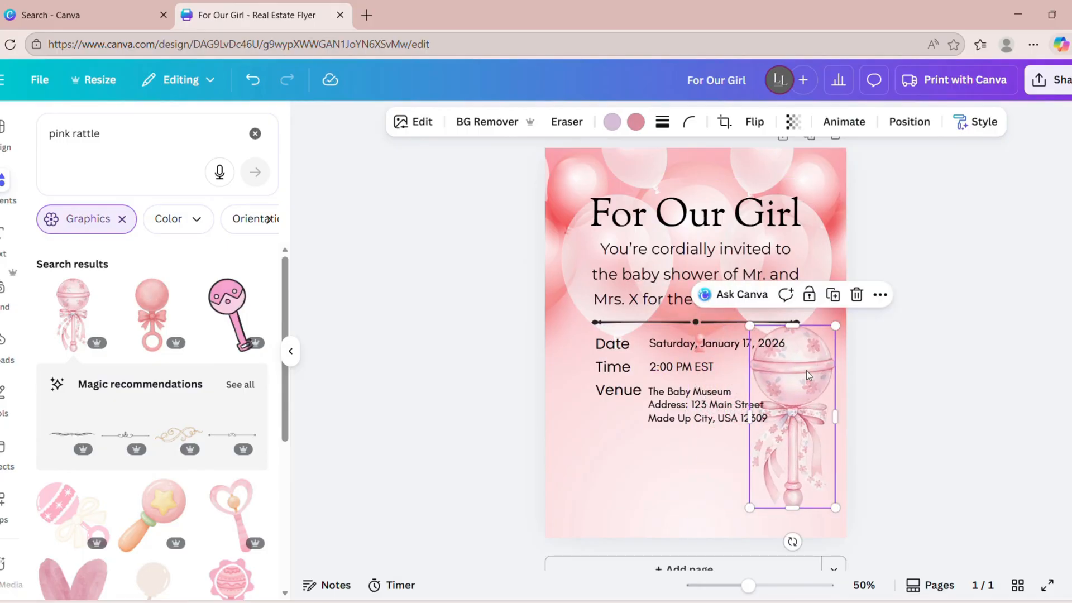
- Search the graphics elements for "watercolor teddy bear"
click(119, 144)
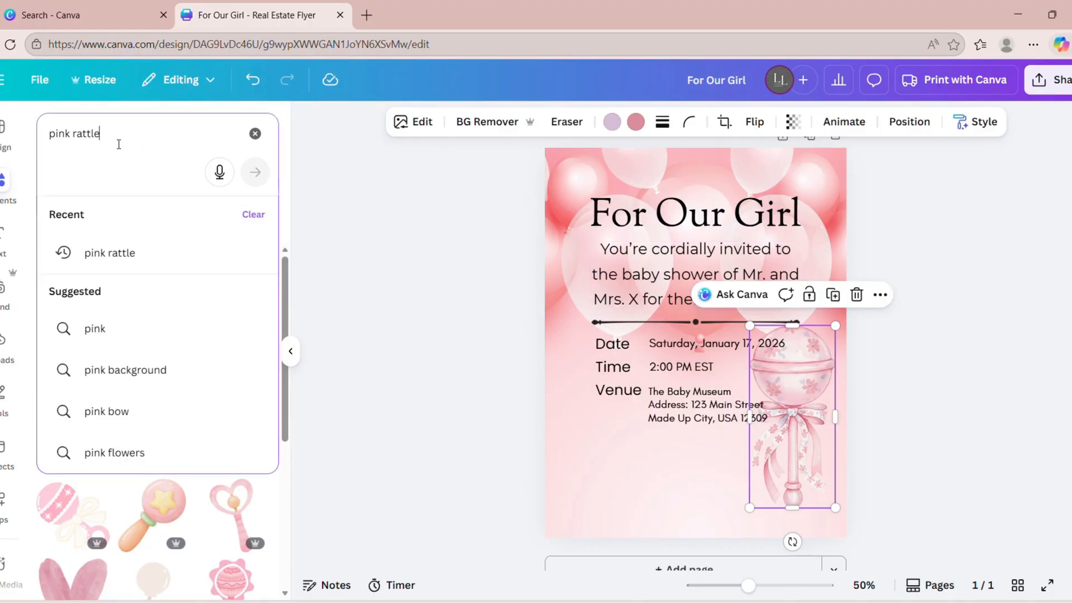
drag(119, 144, 56, 141)
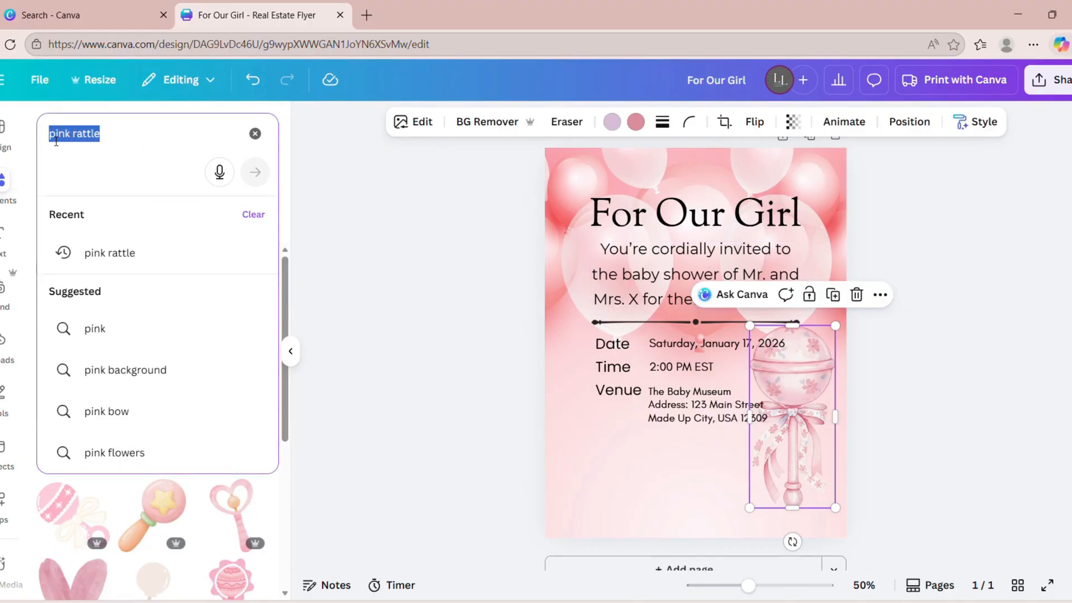
text(waterco)
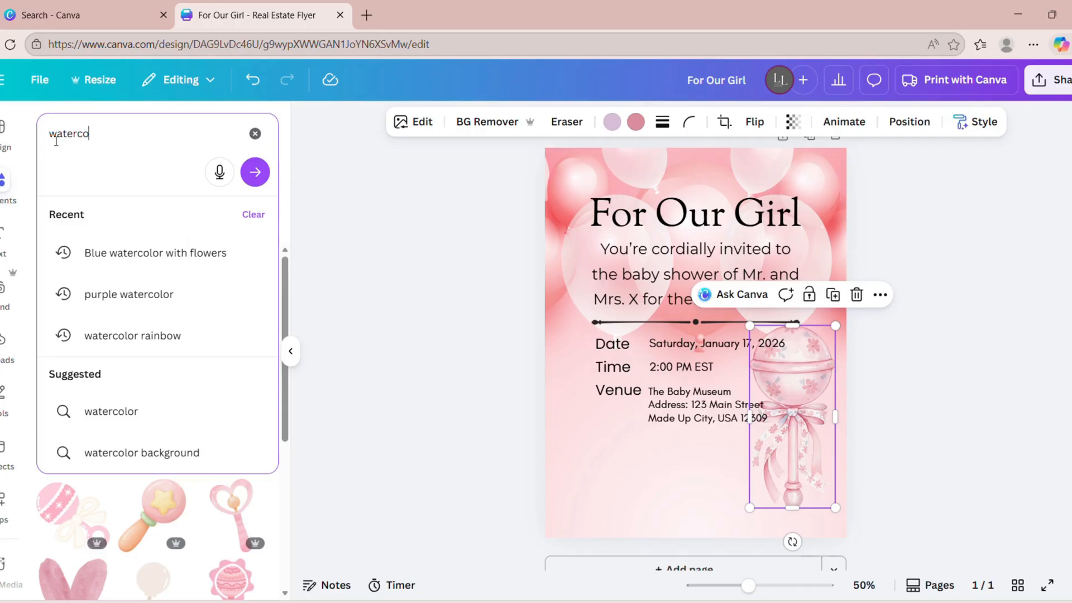
text(lor teddy bear)
key(Return)
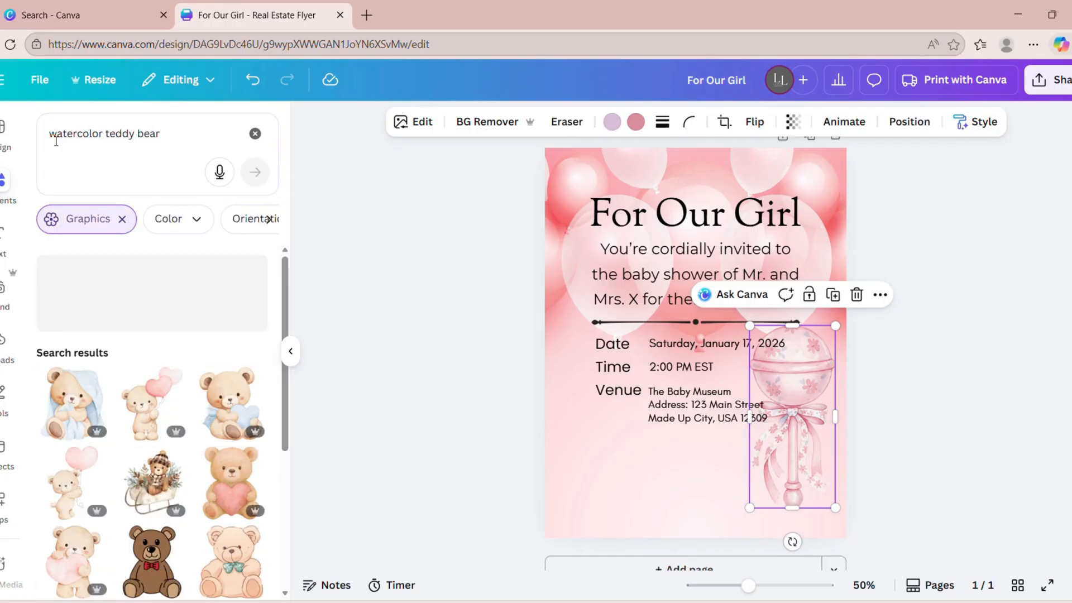
- Add the teddy bear wrapped in a blue blanket, shrink it to a small graphic and place it just below the Venue label
click(74, 423)
drag(822, 219, 679, 361)
drag(639, 447, 625, 476)
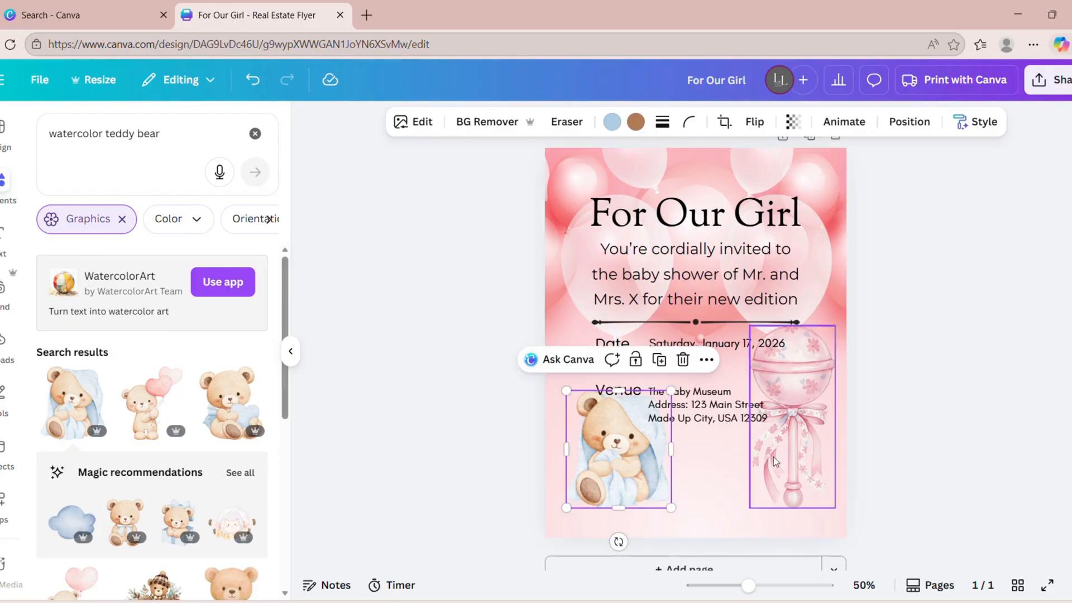
click(900, 385)
click(642, 460)
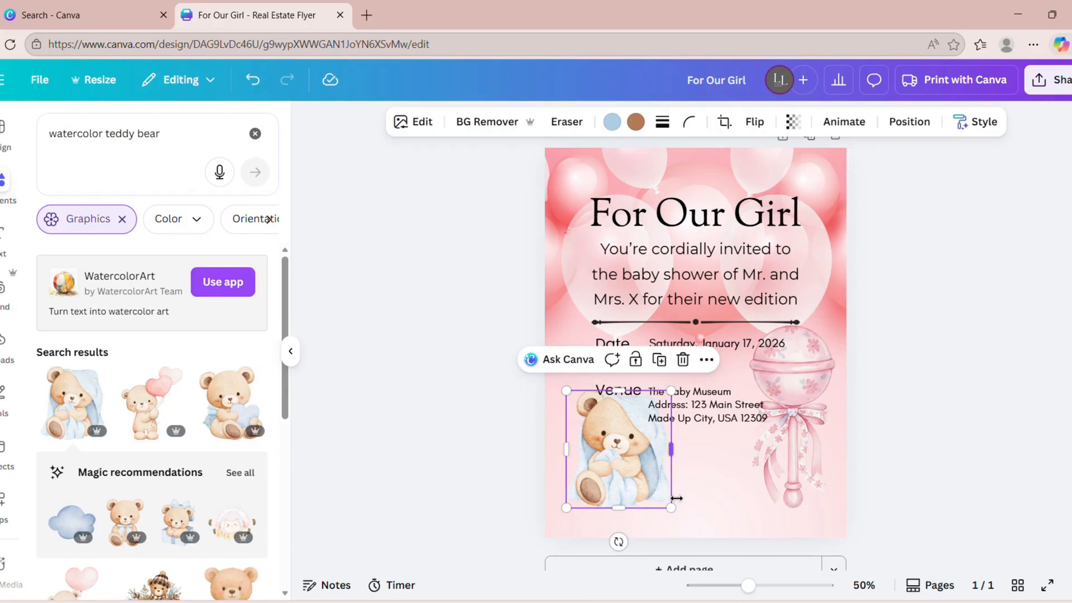
drag(671, 507, 605, 442)
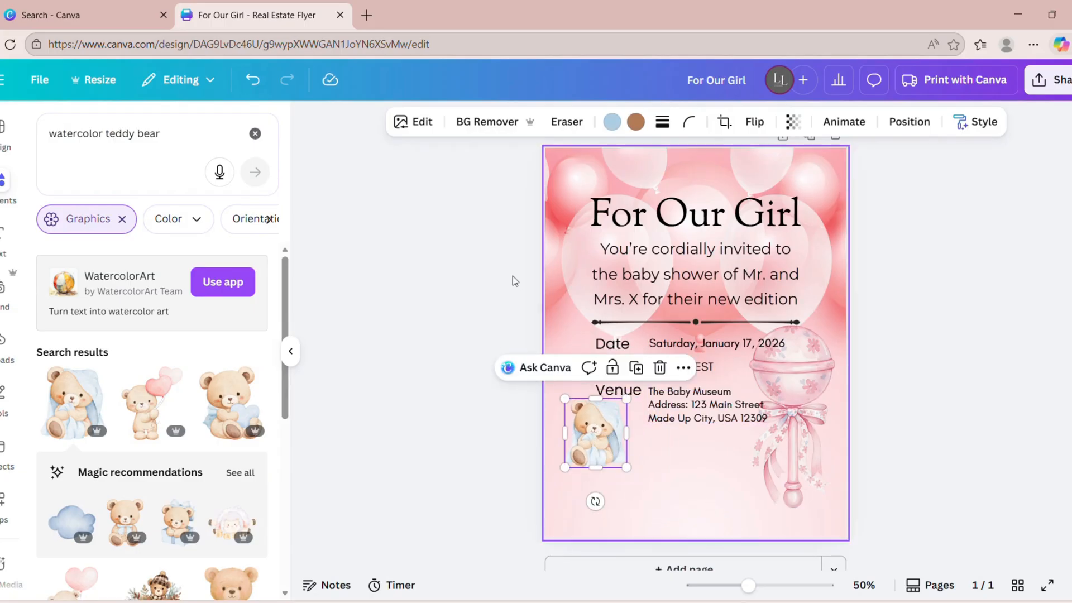
- Add a heading reading "RSVP BY 1/7/2026" and move it to the area below the venue details
click(7, 240)
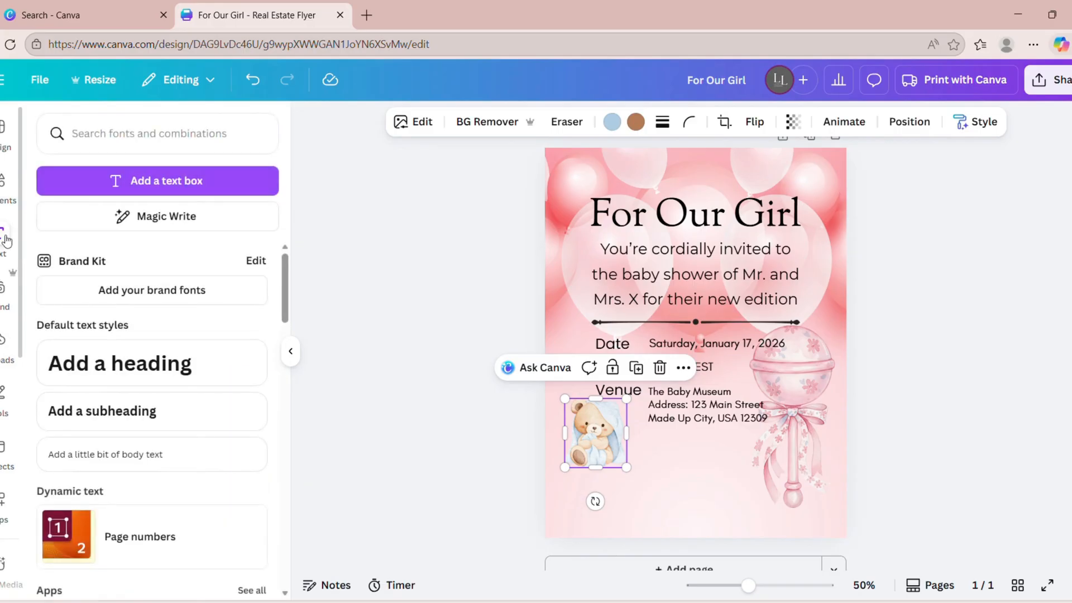
click(104, 366)
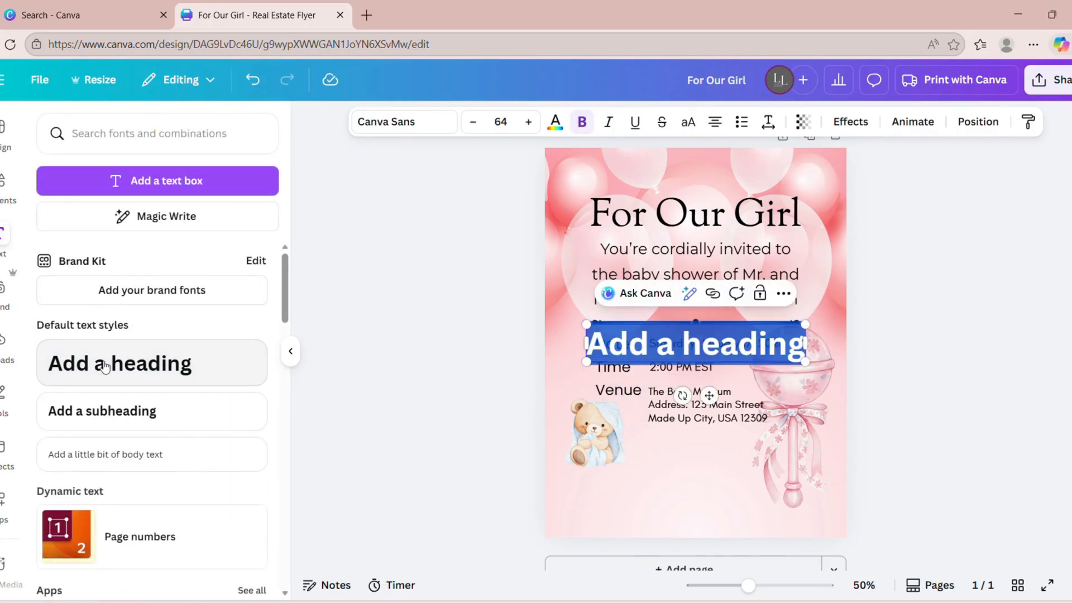
text(RSV)
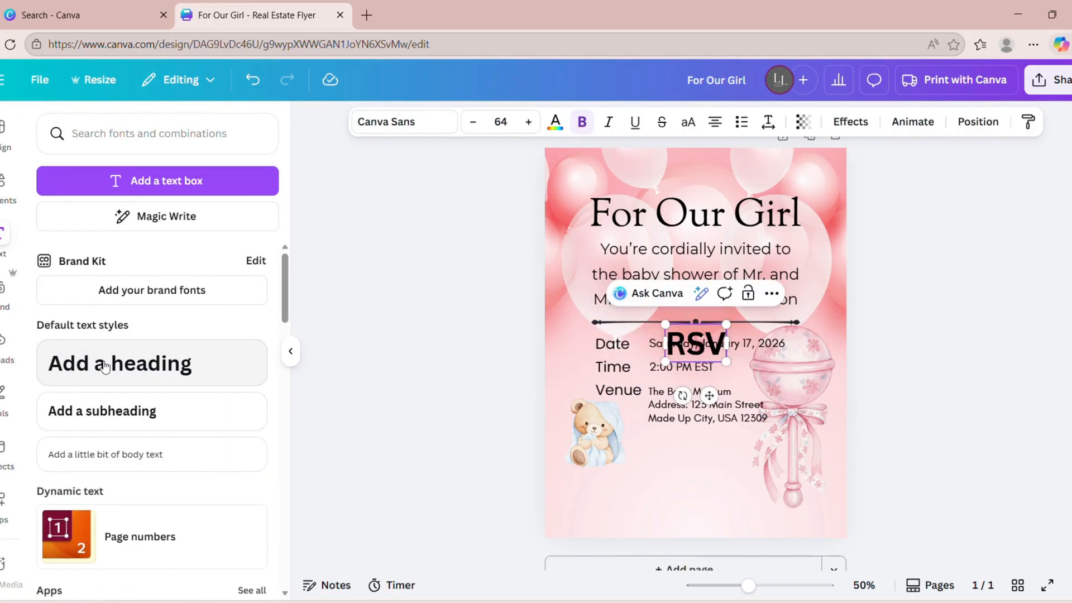
text(P BY)
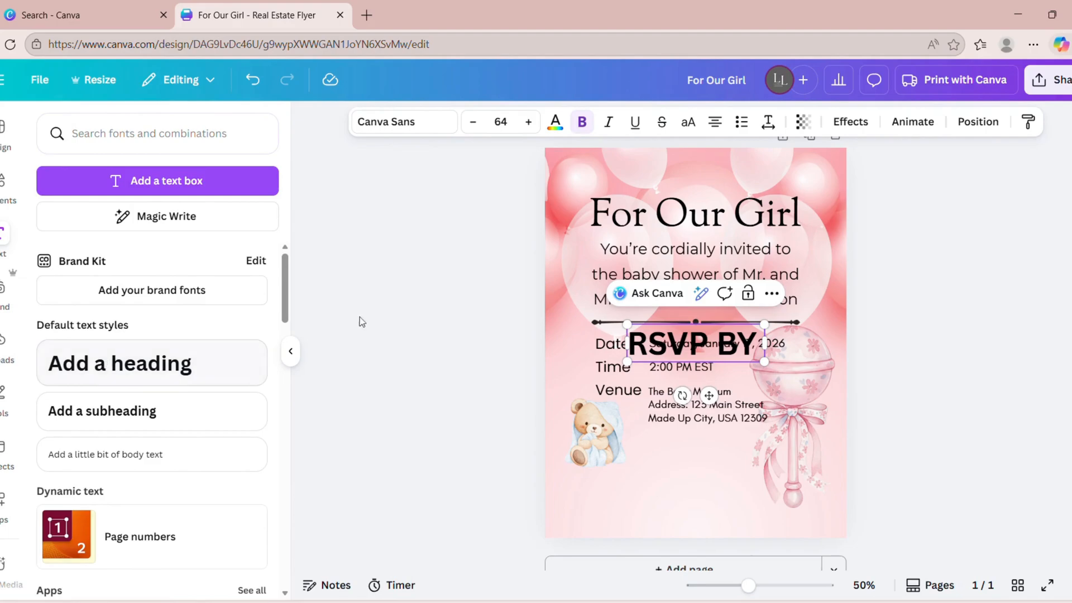
drag(708, 395, 699, 518)
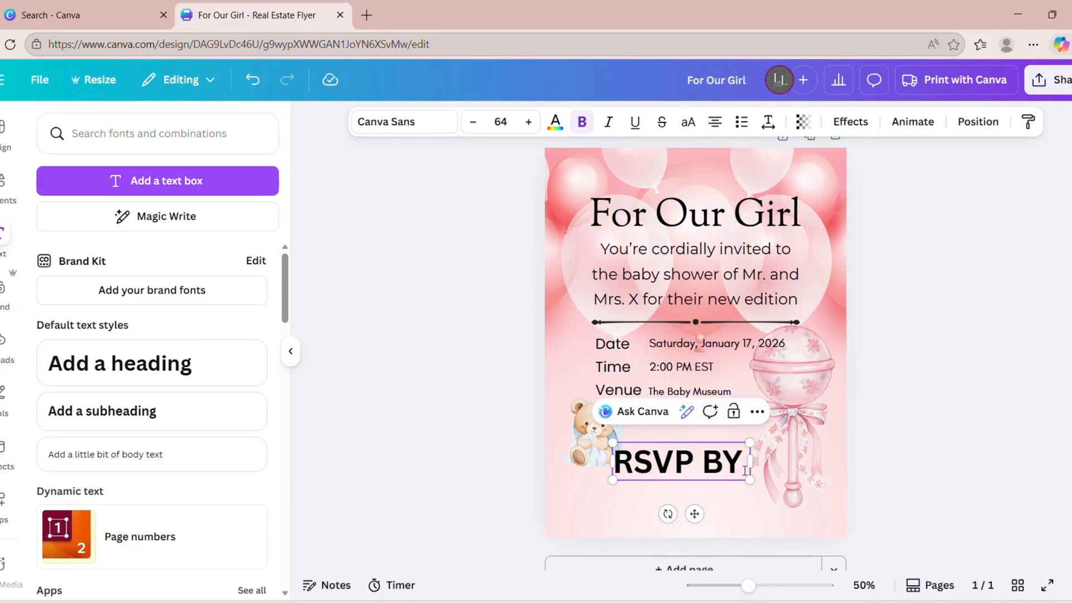
text(1)
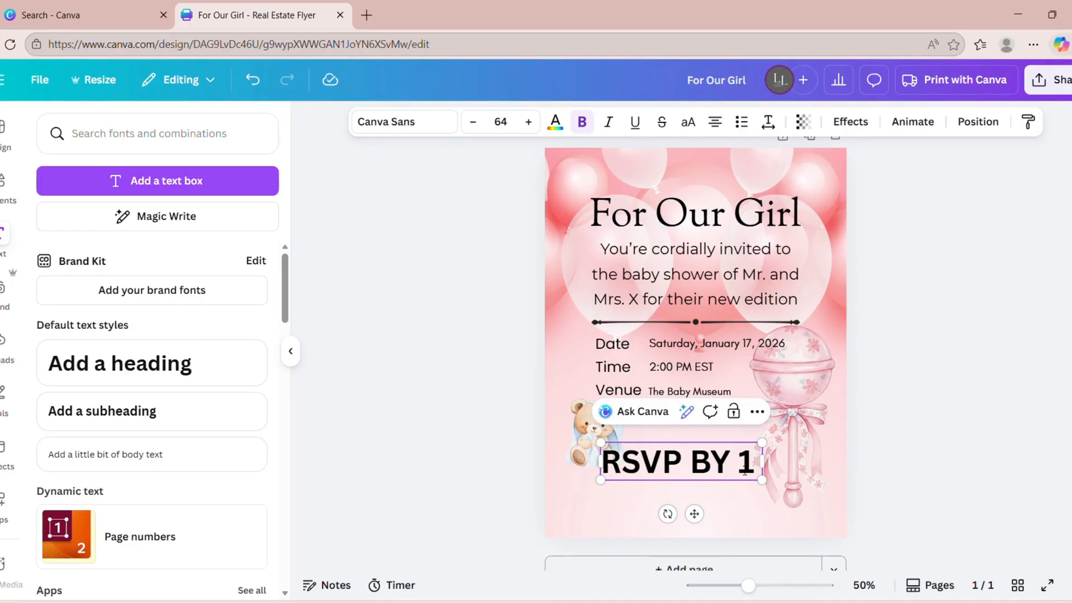
text(/7)
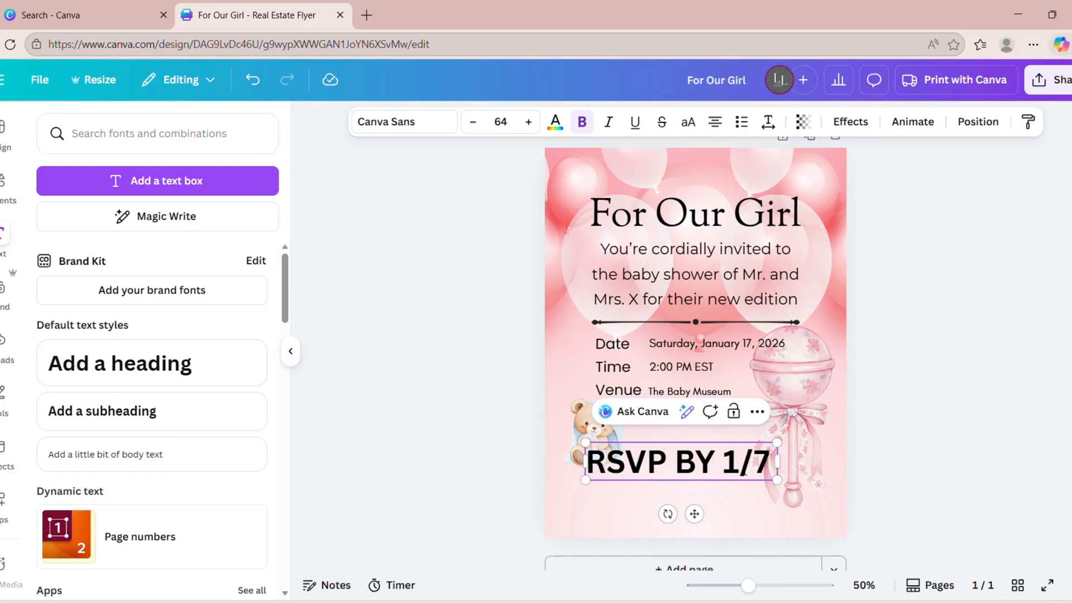
text(/)
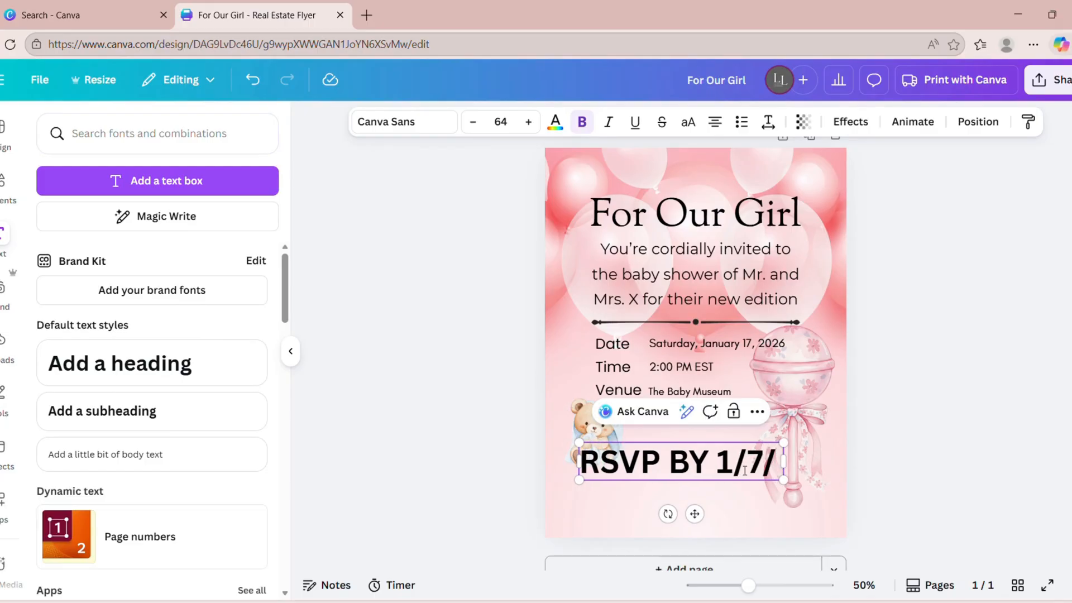
text(2026)
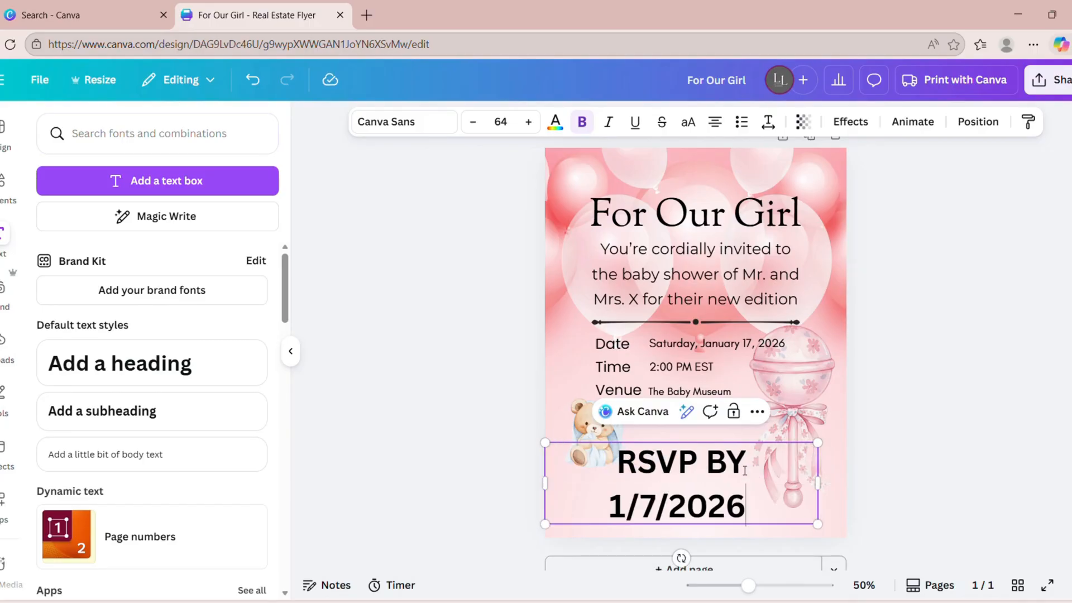
key(Escape)
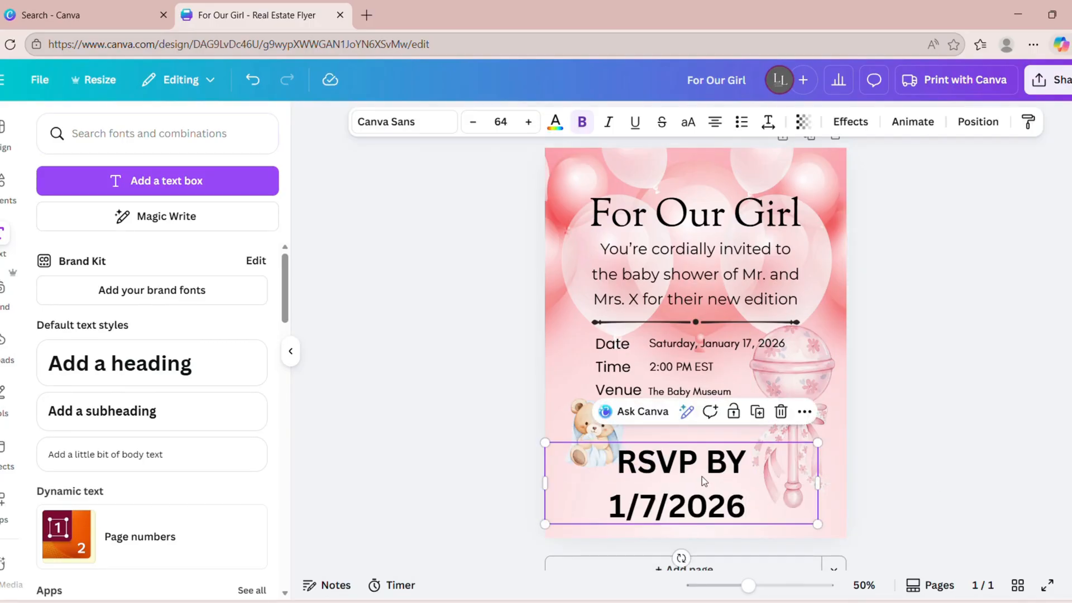
- Reduce the RSVP heading's font size to 40 and move it slightly further down the flyer
click(474, 122)
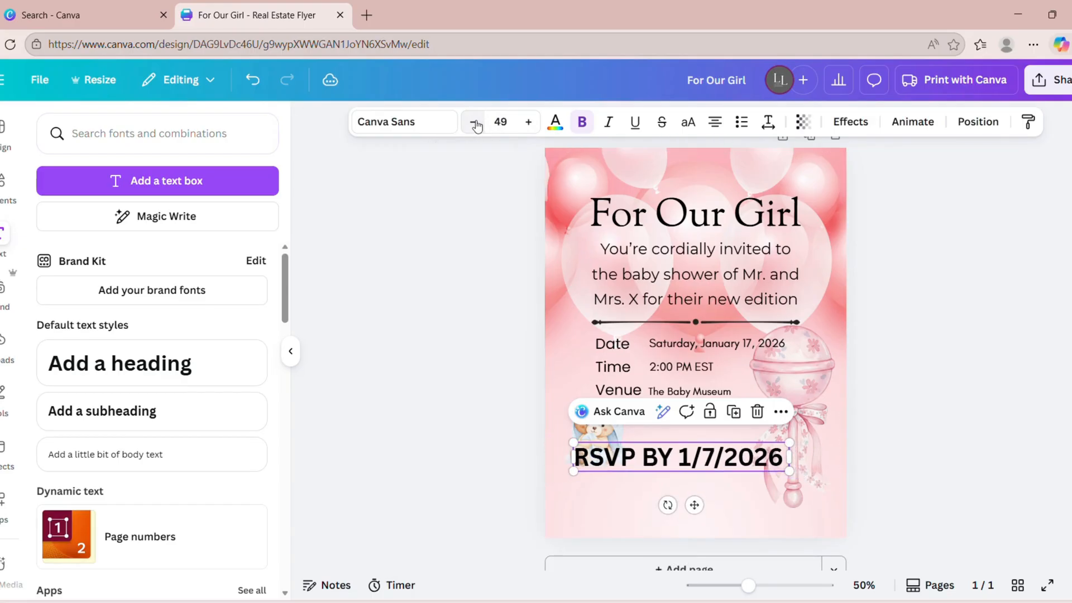
click(475, 123)
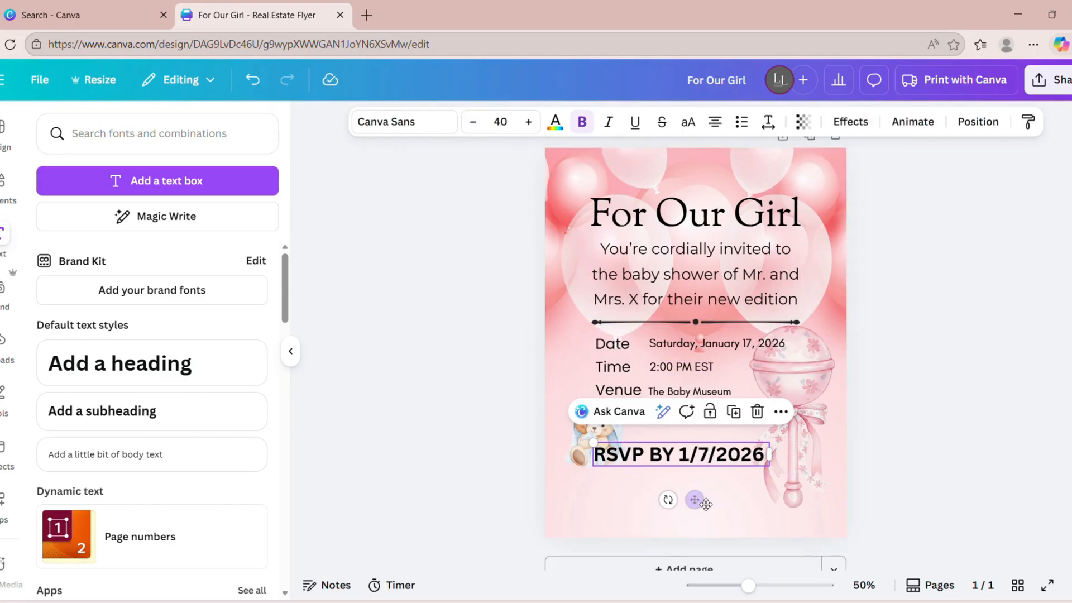
drag(706, 505, 698, 537)
- Shrink the pink rattle and position it at the flyer's right edge, clear of the venue text
click(774, 469)
drag(751, 508, 788, 485)
drag(817, 397, 817, 403)
- Move the RSVP line up between the teddy bear and the rattle, and set its font size to 35
click(690, 484)
drag(690, 484, 706, 450)
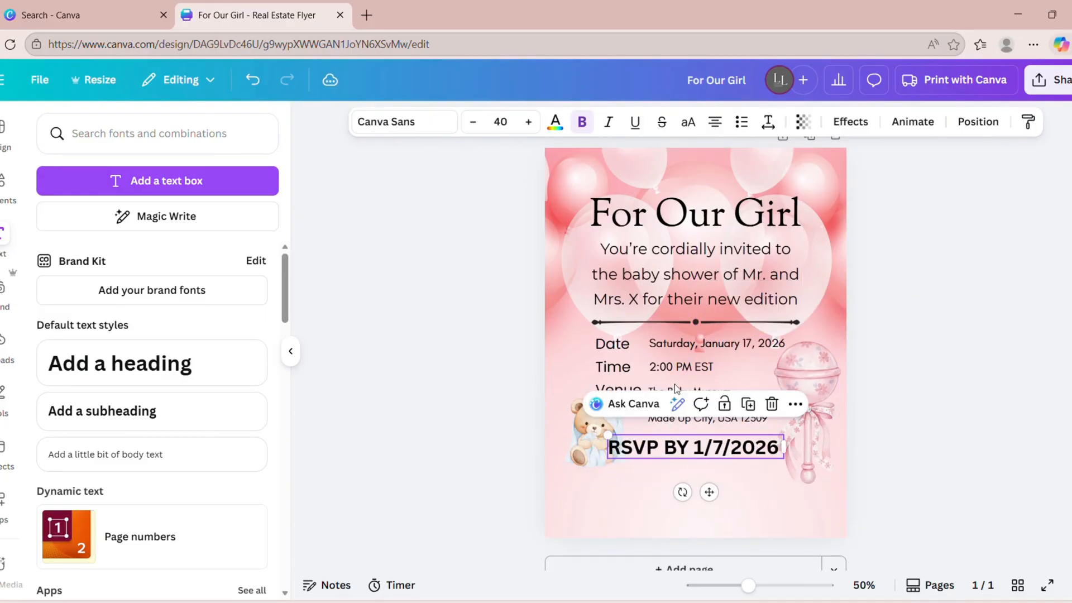
click(474, 124)
click(474, 124)
click(473, 124)
click(473, 124)
click(473, 124)
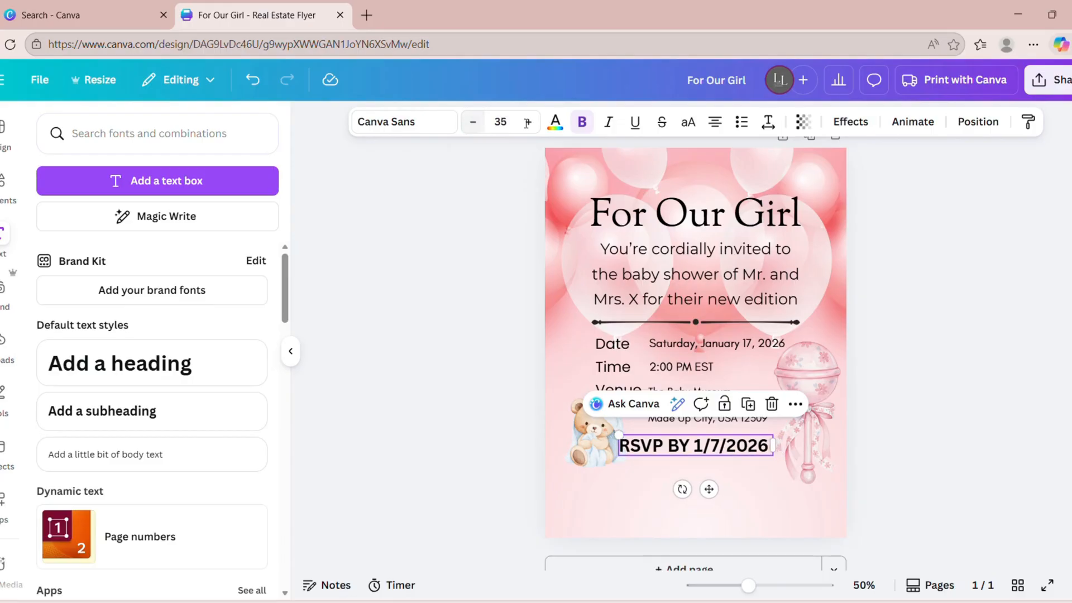
click(992, 135)
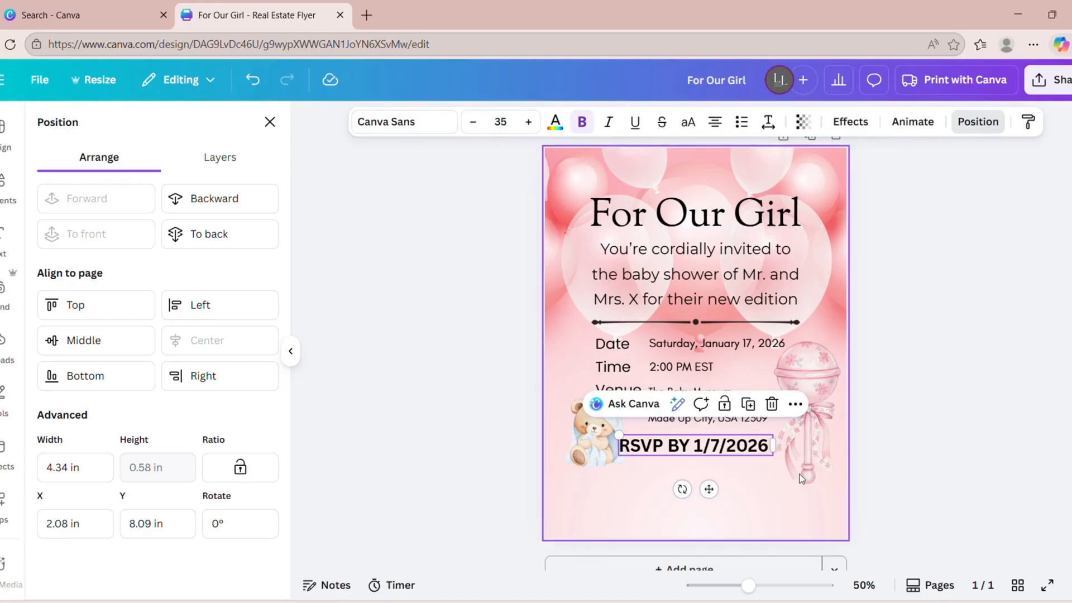
click(915, 427)
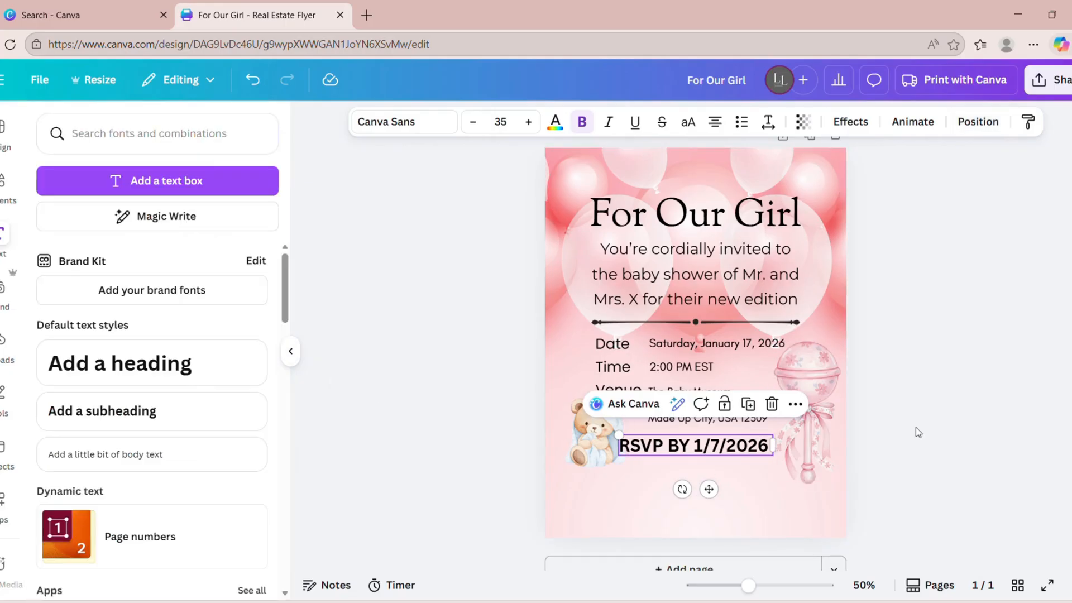
click(875, 423)
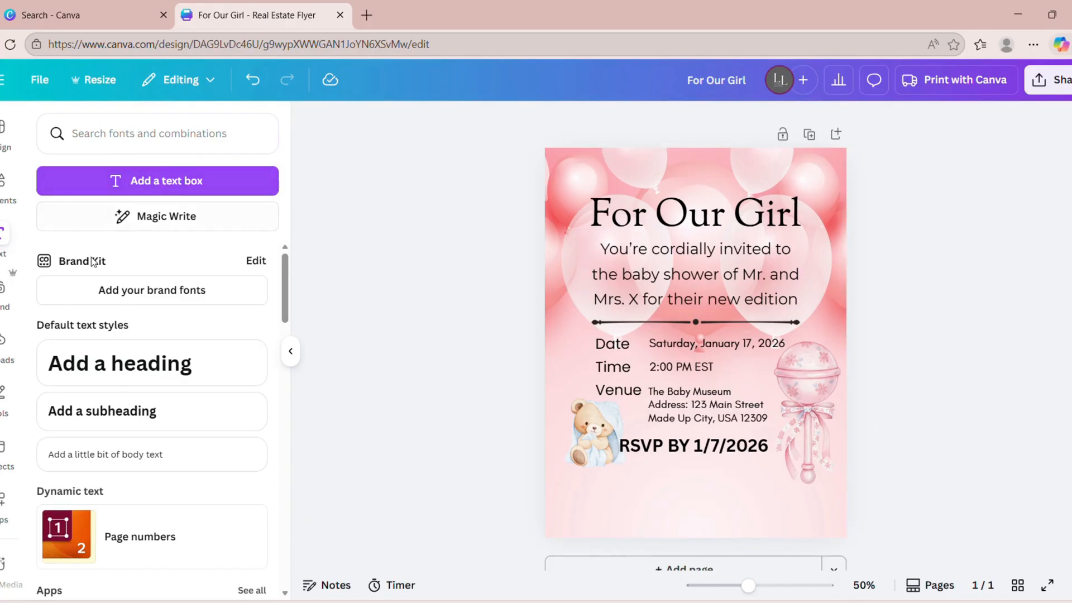
- Add a subheading text box reading "Thank You"
click(96, 414)
text(tHAN)
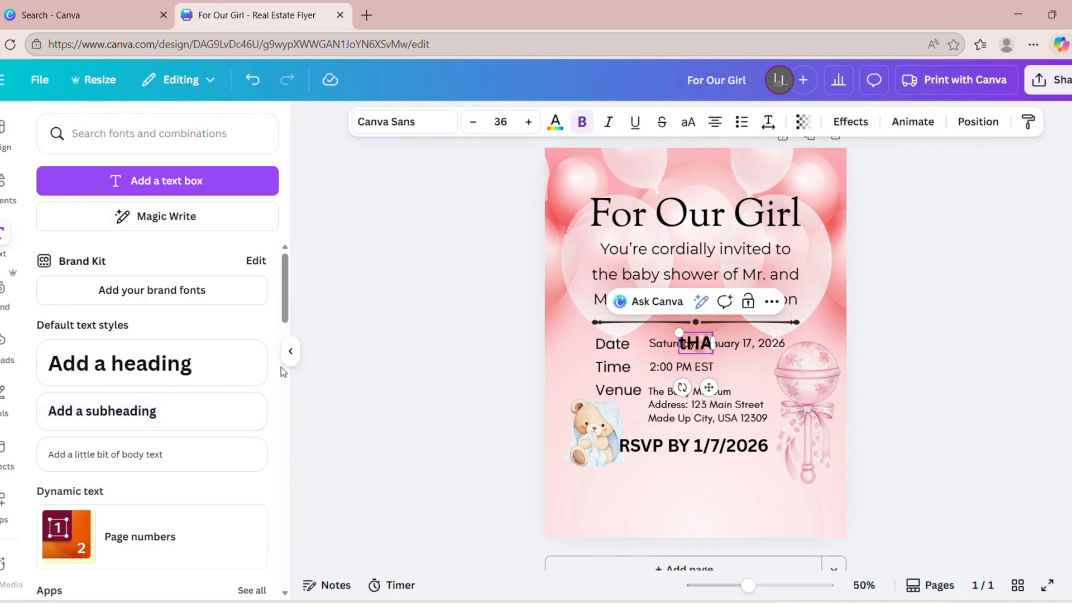
key(BackSpace)
key(BackSpace)
key(BackSpace)
key(BackSpace)
text(Th)
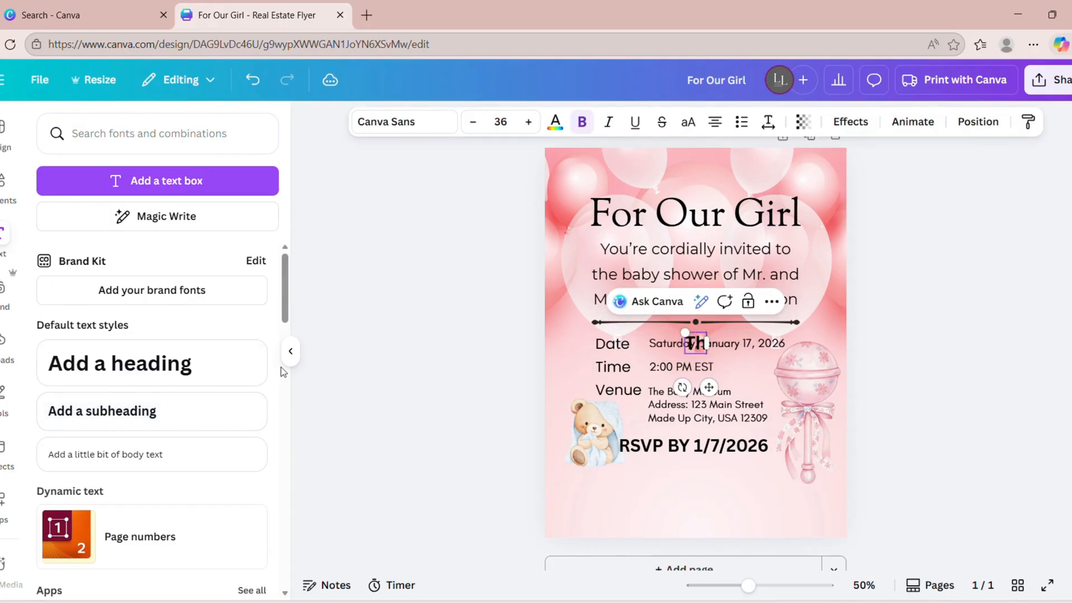
text(ank you)
key(BackSpace)
key(BackSpace)
key(BackSpace)
key(BackSpace)
text(You)
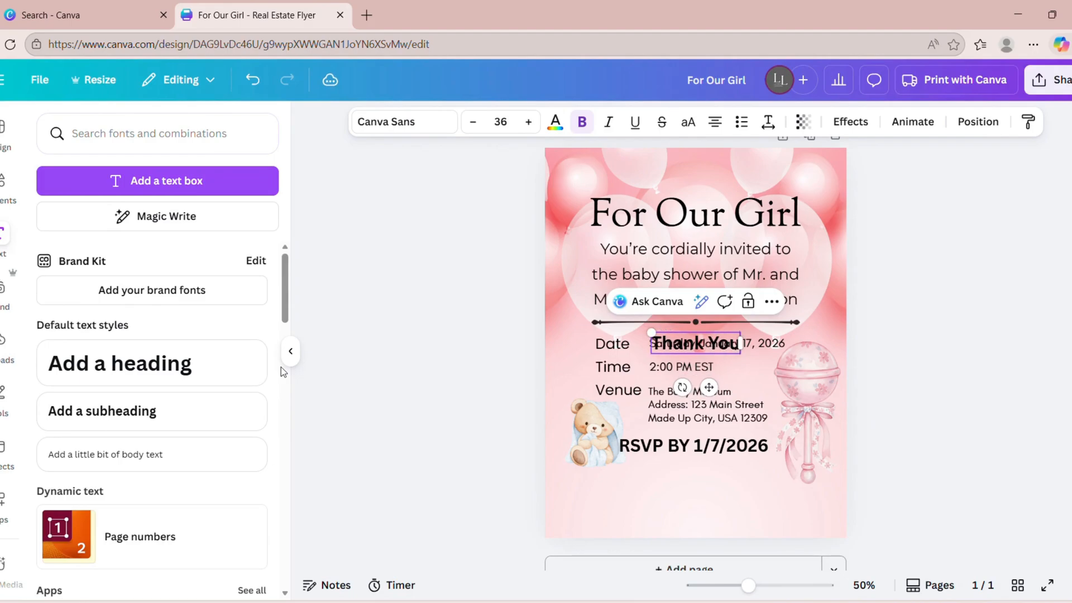
- Move the "Thank You" text directly below the RSVP line and change its font to Brittany
drag(709, 386, 717, 526)
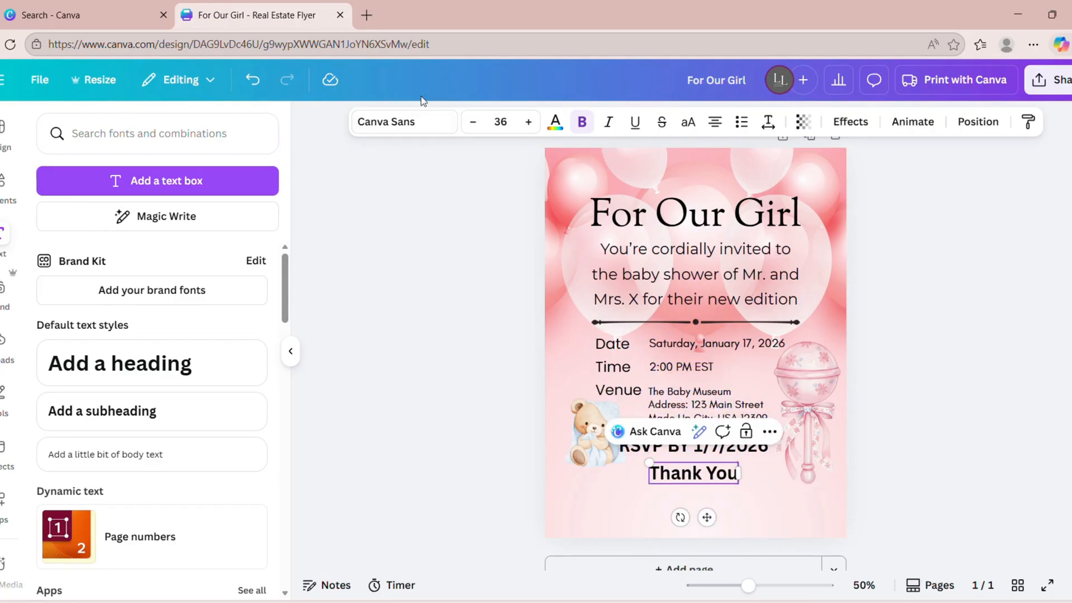
click(431, 123)
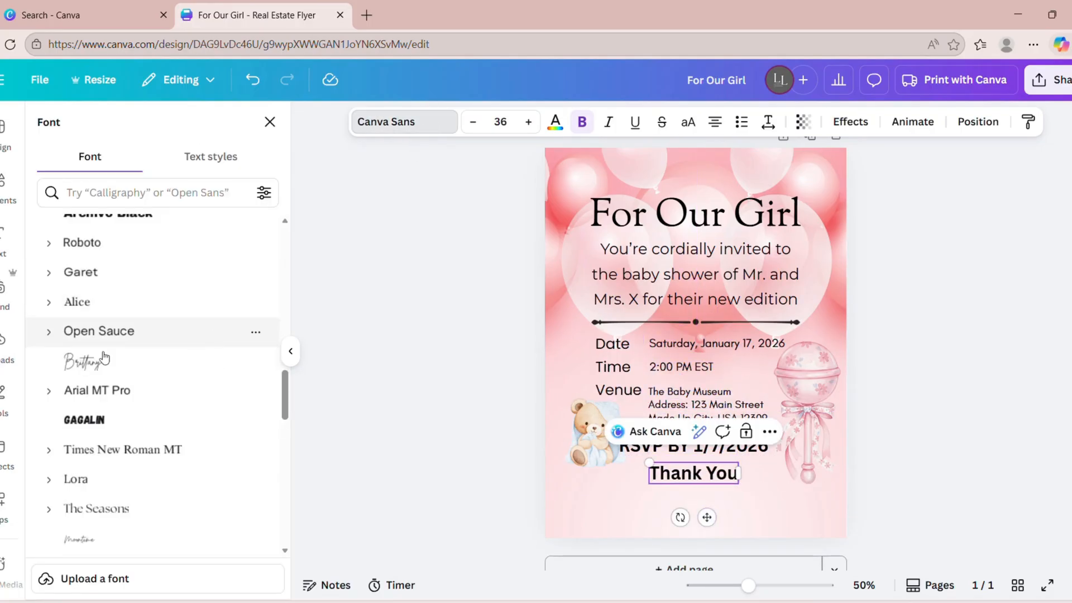
click(81, 363)
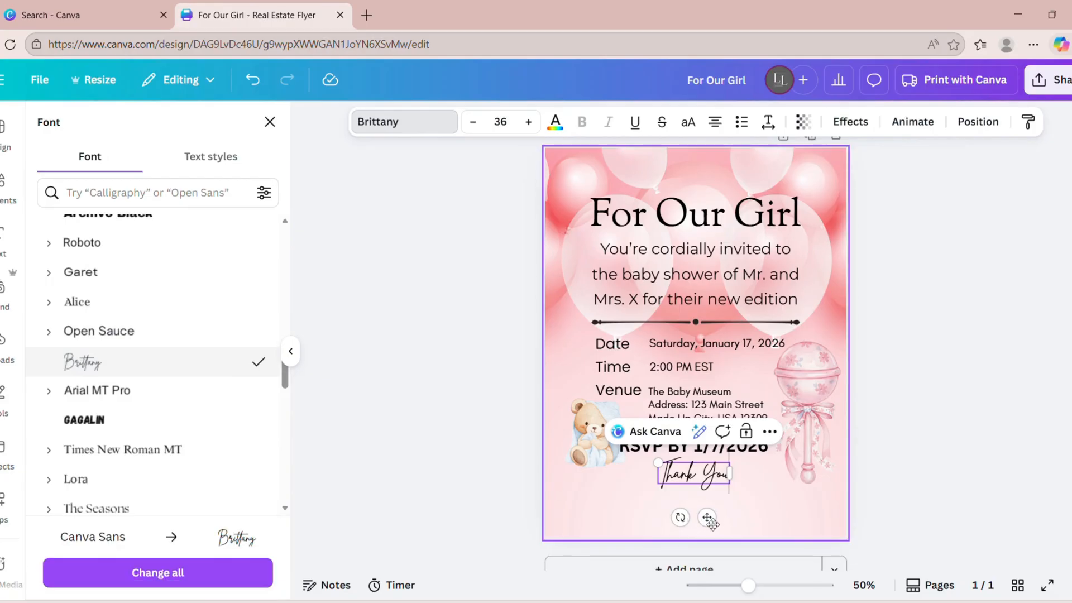
click(903, 451)
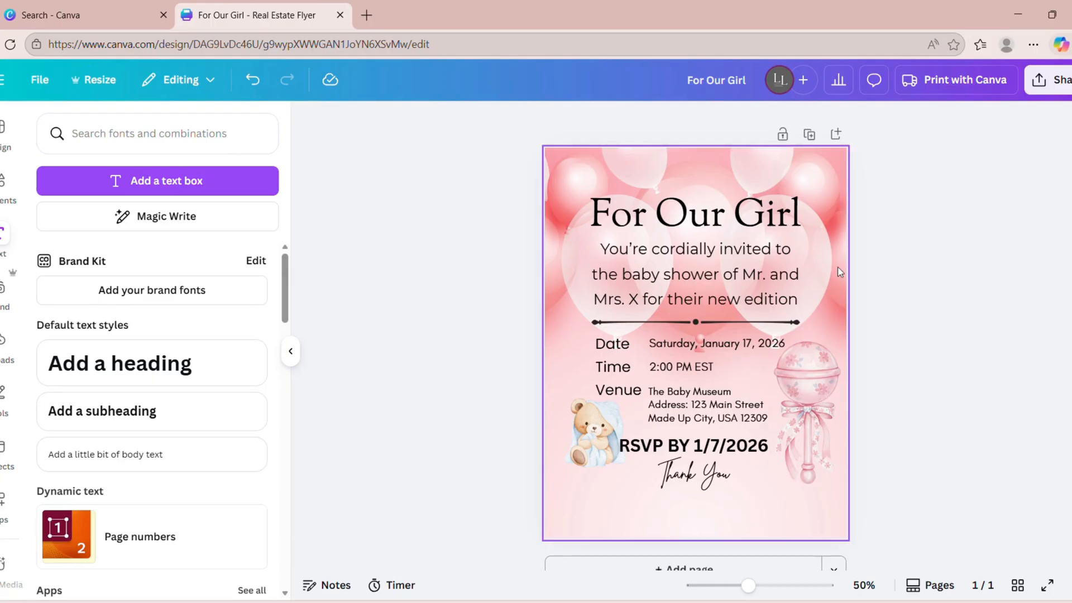
- Duplicate the flyer page and change the heading on the copy to "For Our Boy"
click(811, 135)
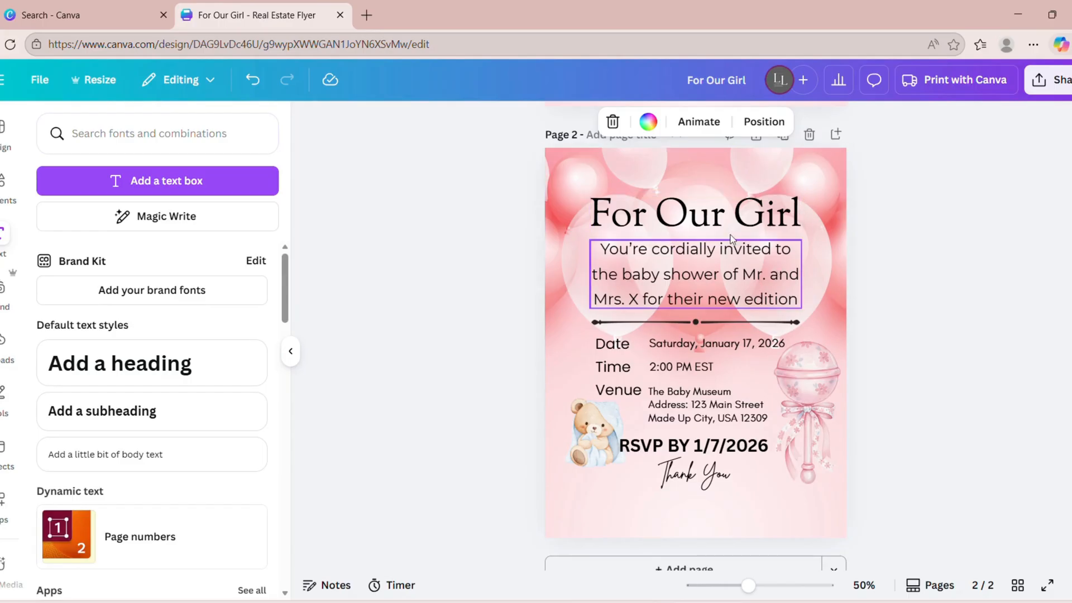
click(761, 213)
click(760, 213)
click(765, 215)
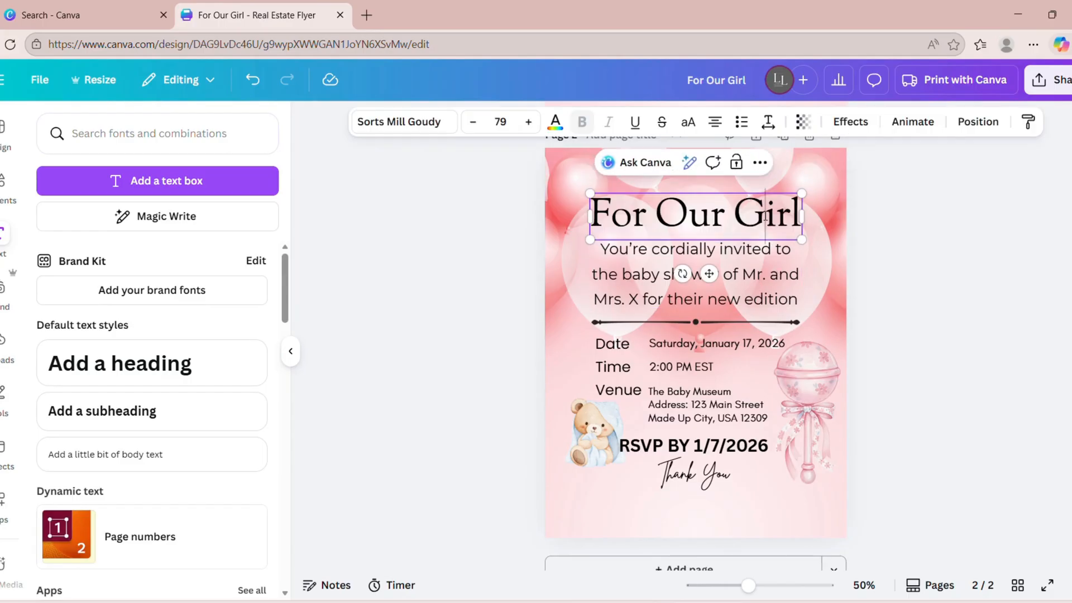
drag(808, 217, 734, 217)
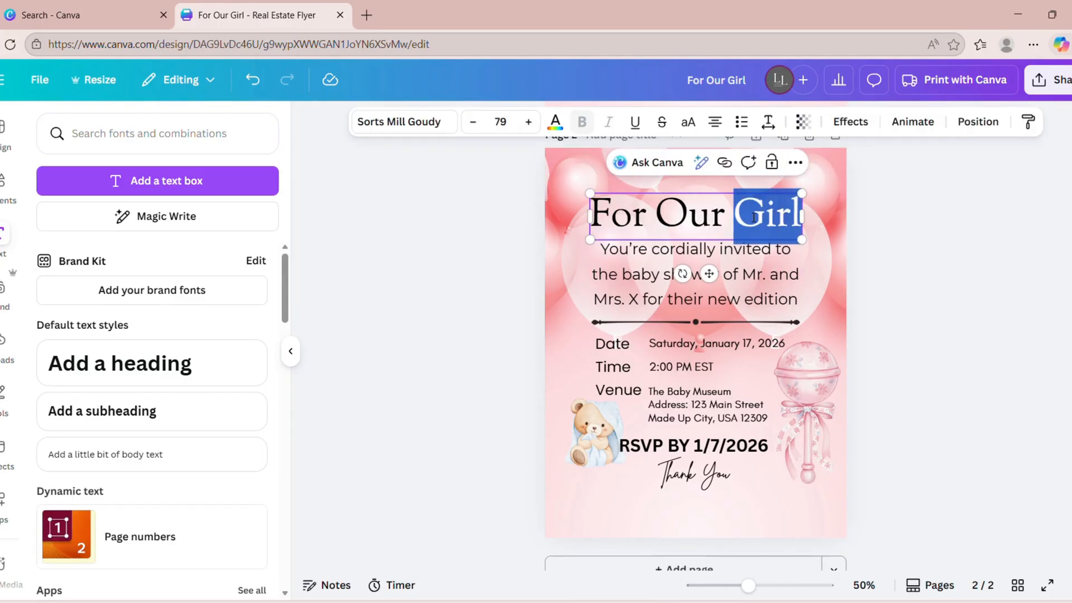
text(Boy)
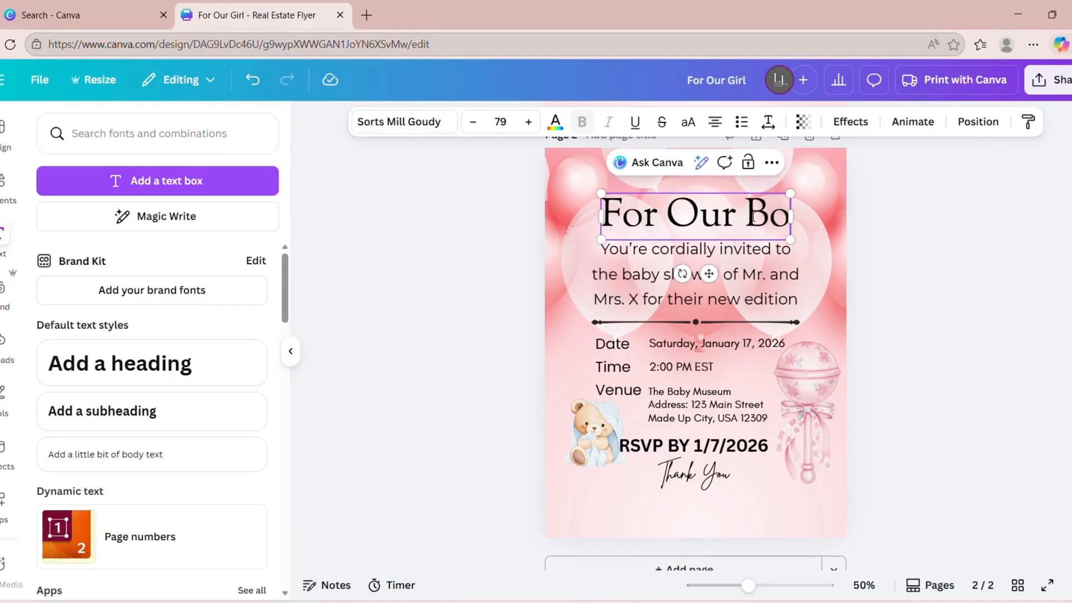
- Search the design elements for "Blue Toys" across all types and show the full set of photo results
click(19, 193)
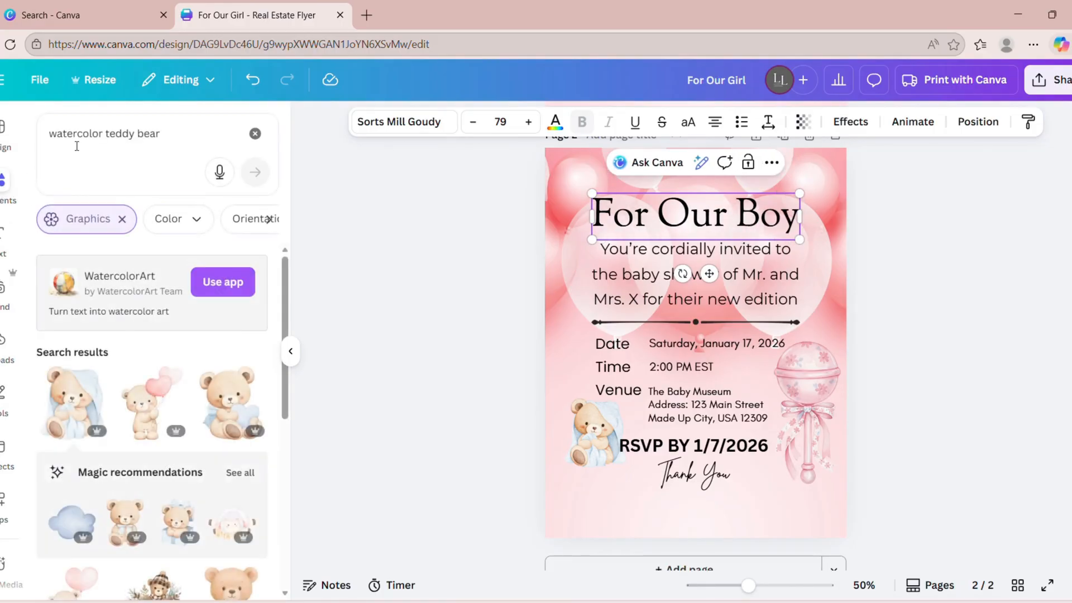
click(41, 140)
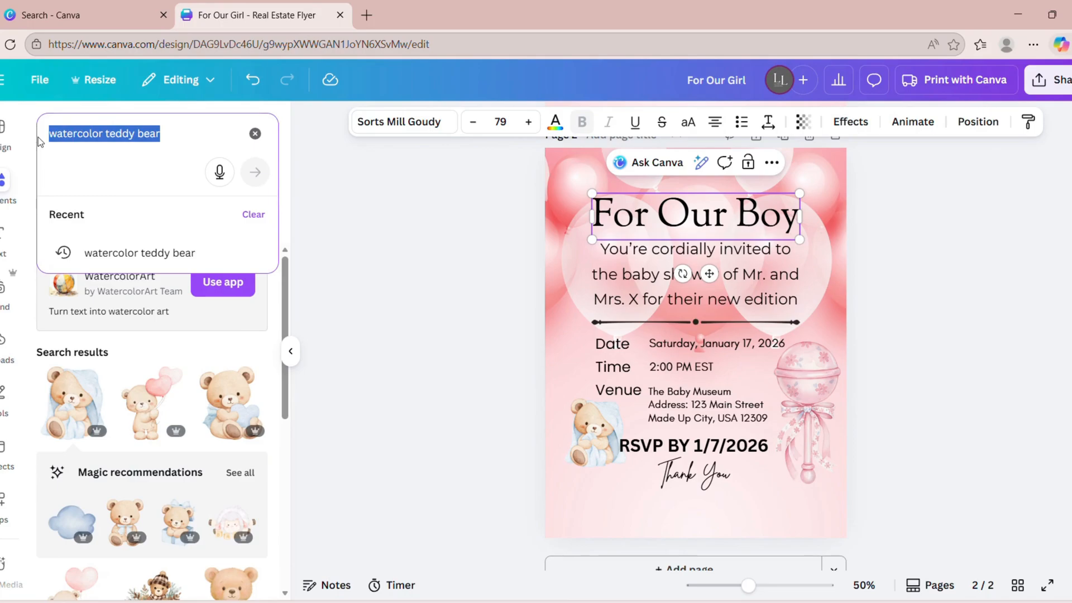
text(B)
key(BackSpace)
text(lue Toys)
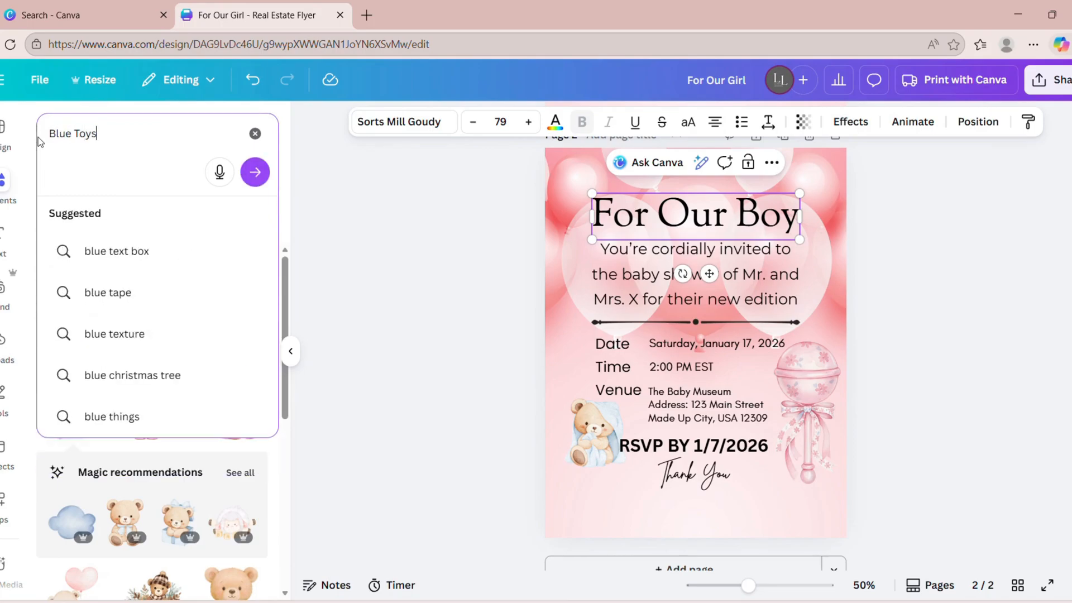
key(Return)
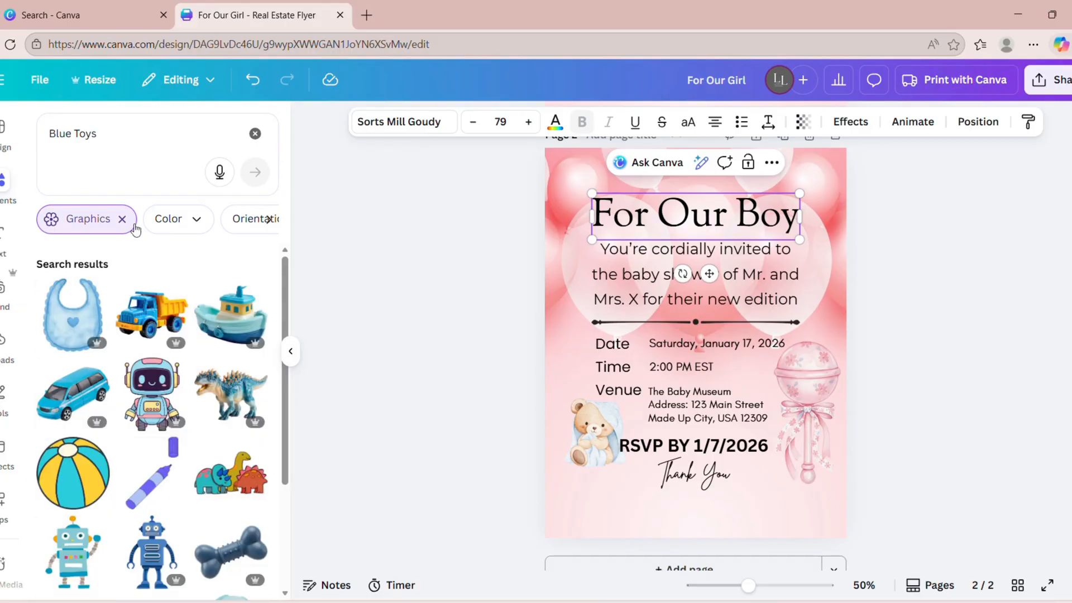
click(125, 220)
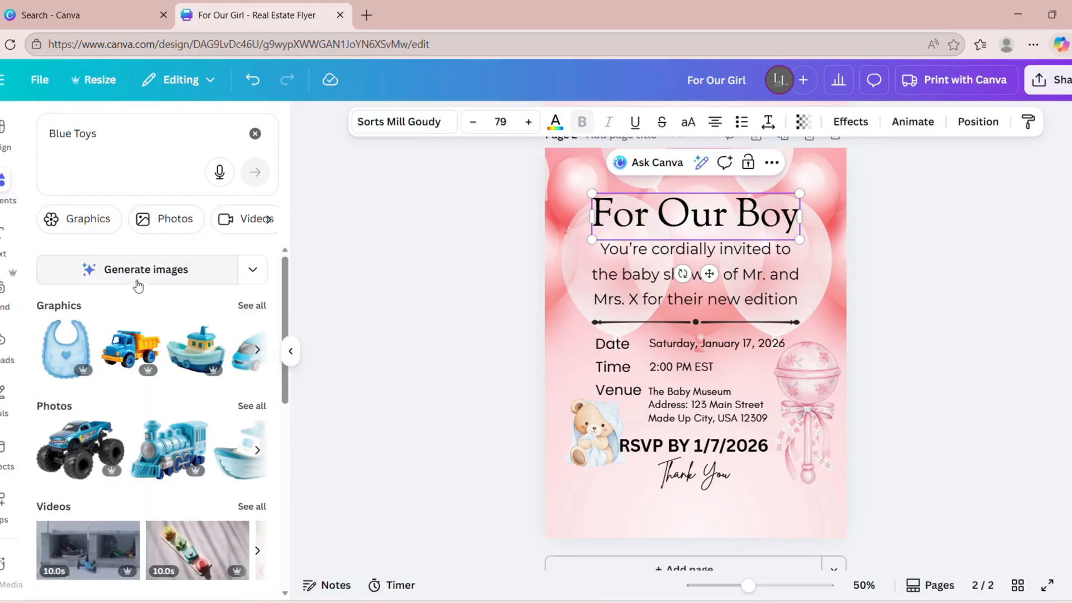
click(244, 413)
- Insert the photo of shiny blue ornaments on a blue backdrop and make it the boy page's background
scroll(172, 371, down, 3)
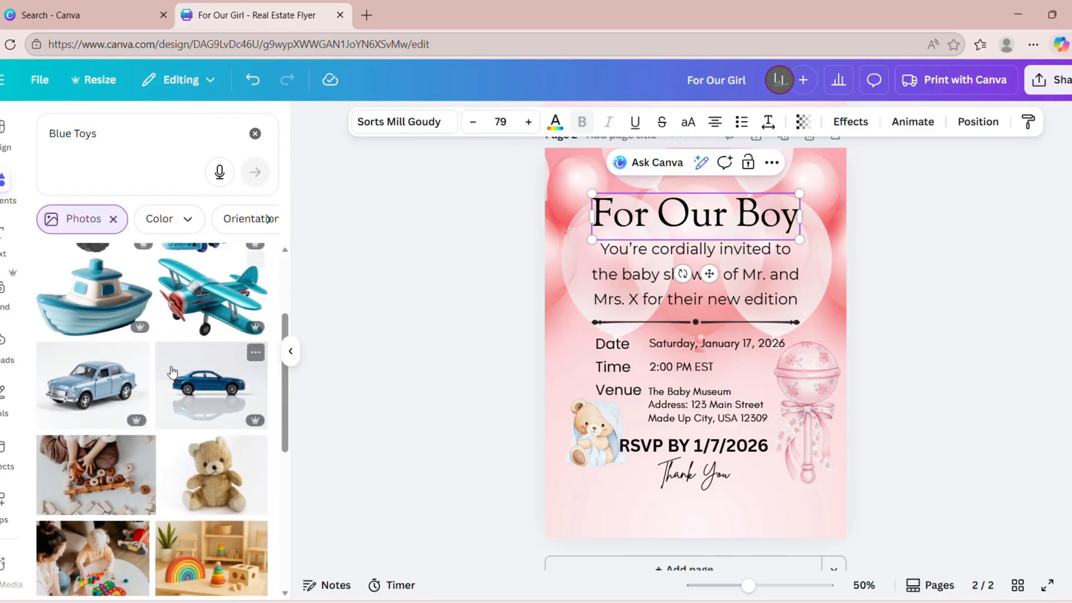
scroll(171, 371, down, 5)
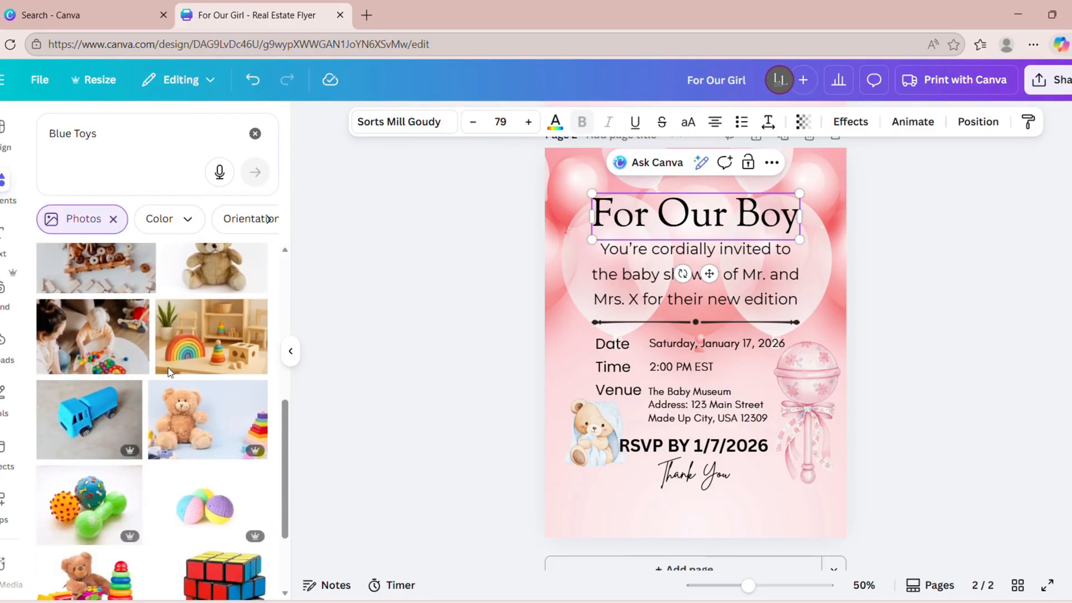
scroll(170, 373, down, 5)
scroll(173, 372, down, 5)
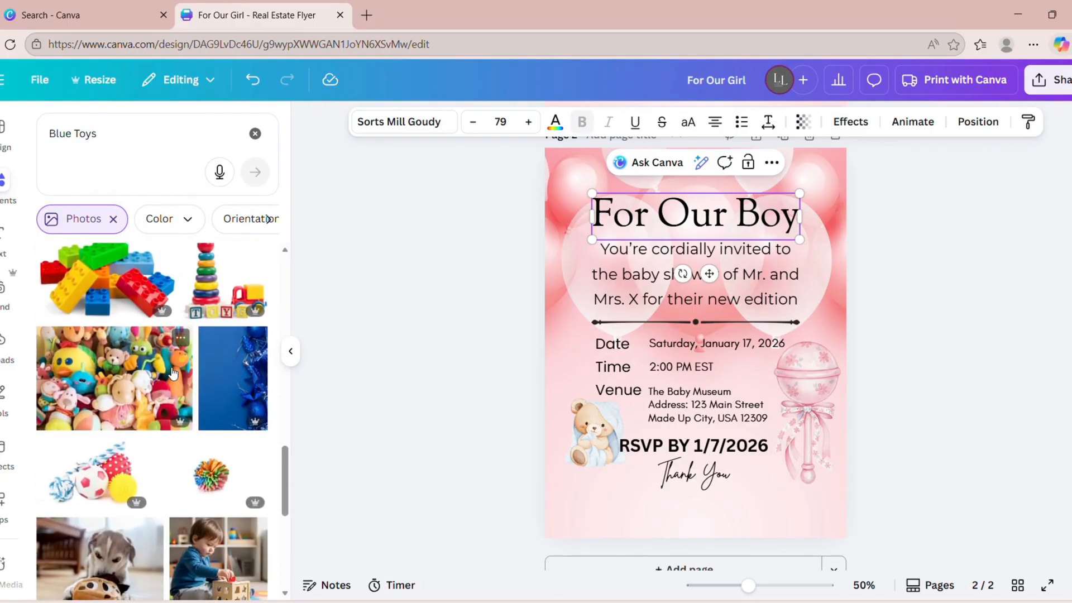
scroll(172, 373, down, 1)
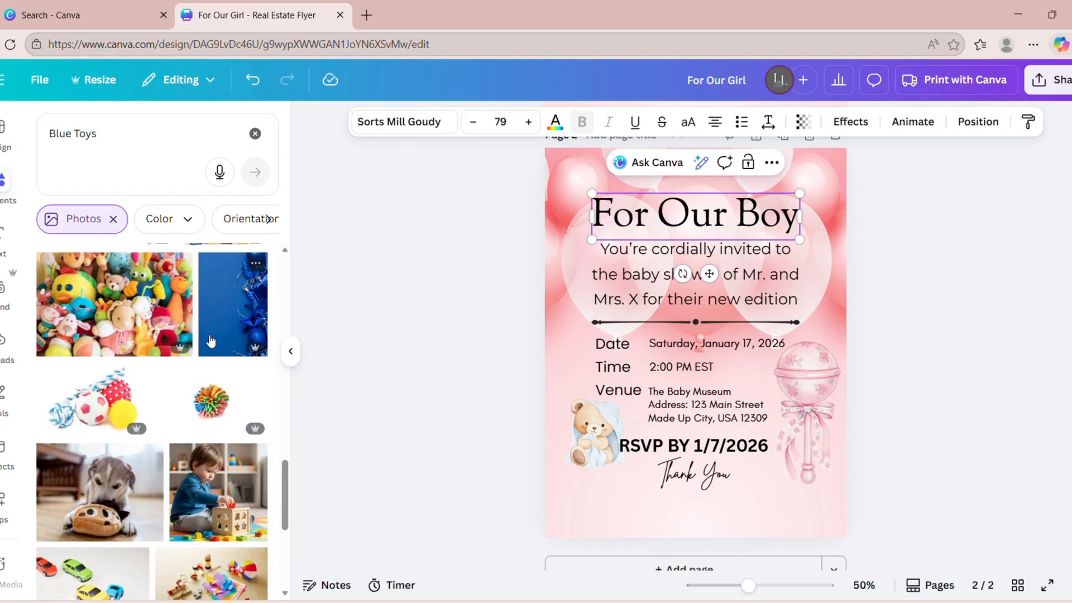
click(235, 304)
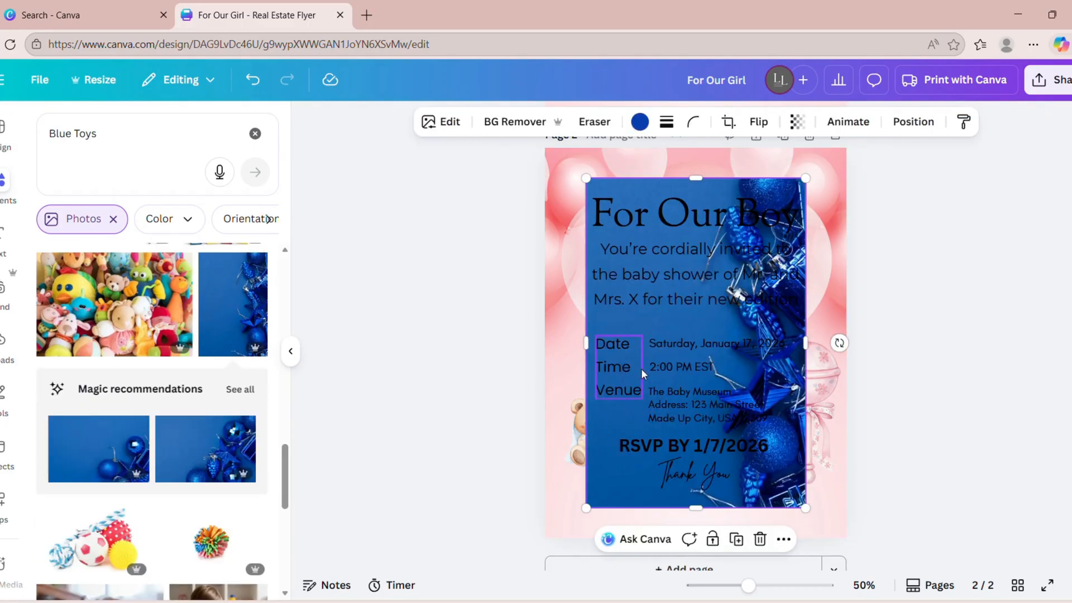
right_click(605, 476)
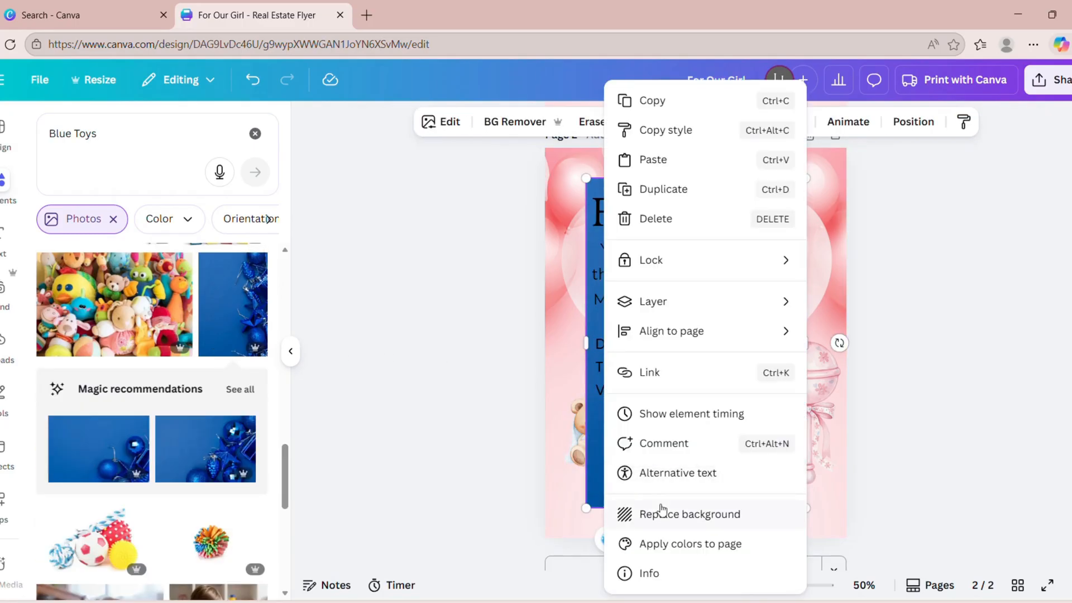
click(666, 516)
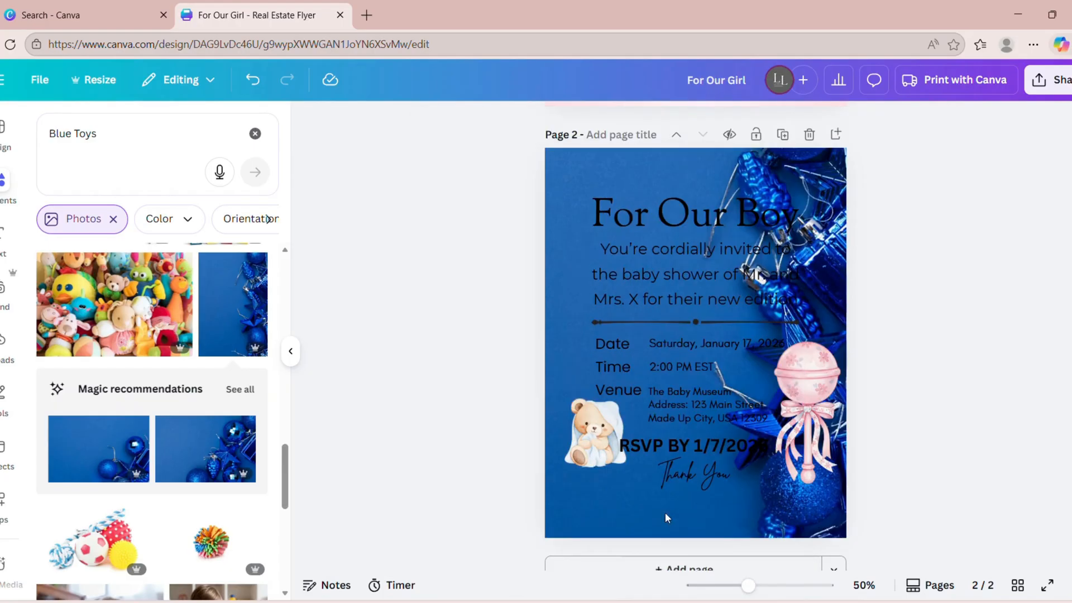
- Change the "For Our Boy" heading color to white and apply the change to all matching black text
click(627, 224)
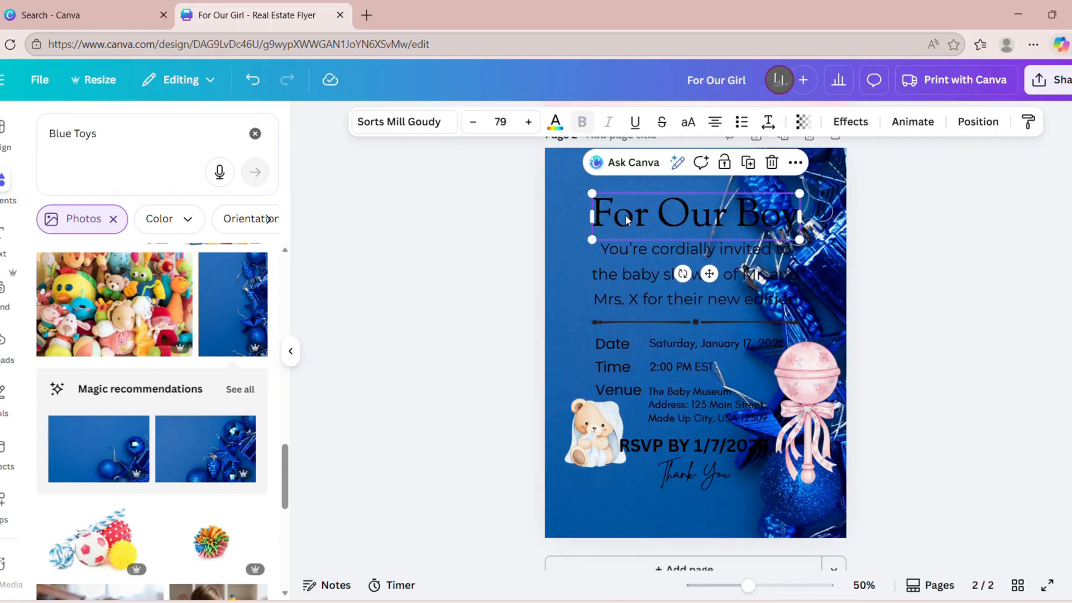
click(556, 121)
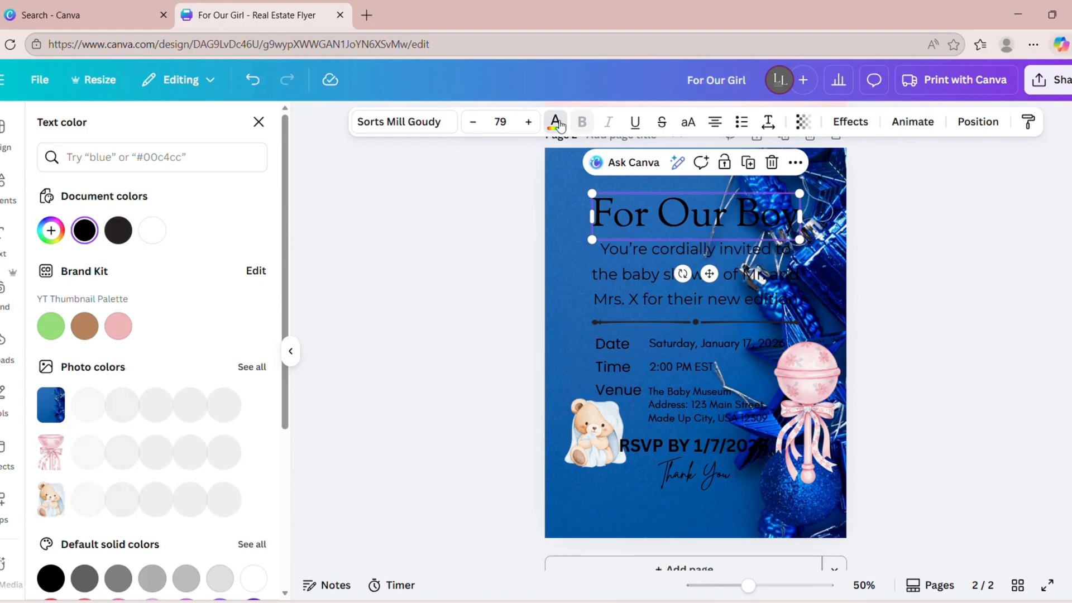
click(159, 230)
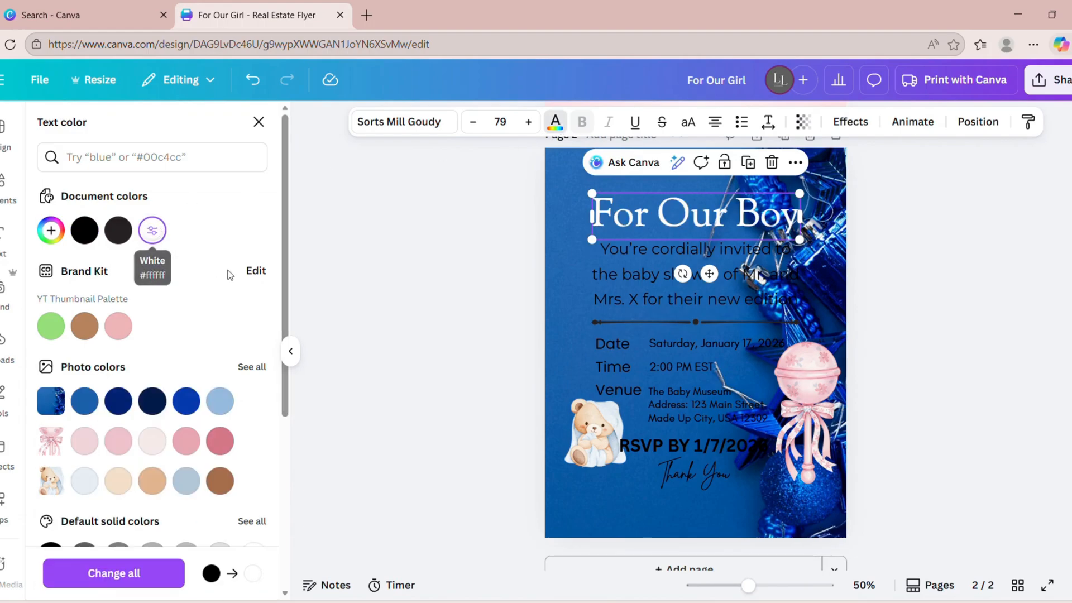
click(156, 575)
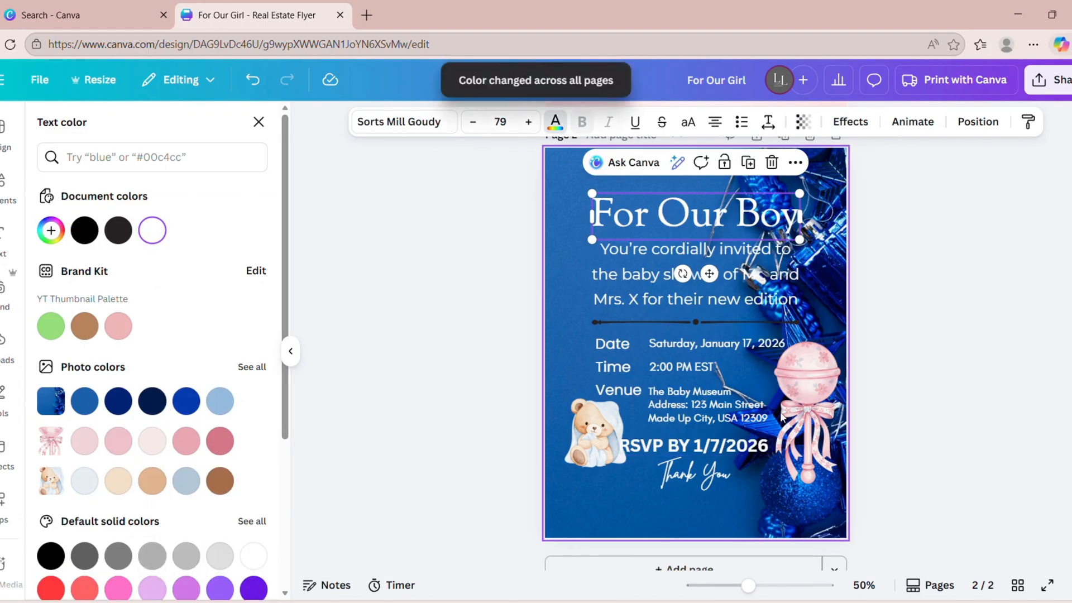
- Delete the pink rattle and the teddy bear graphics from the boy page
click(802, 397)
key(Delete)
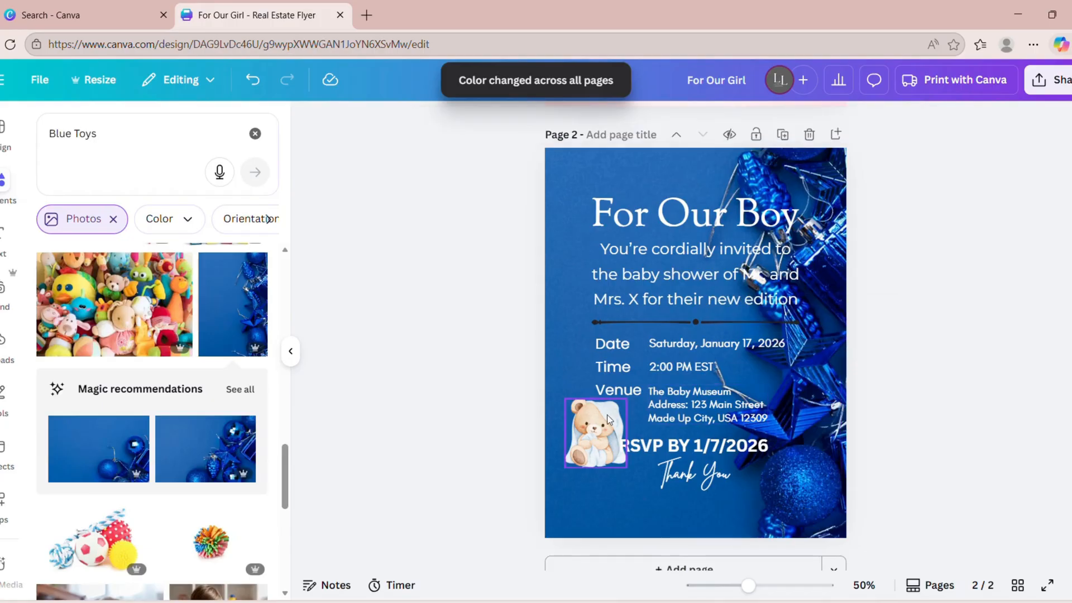
click(609, 420)
key(Delete)
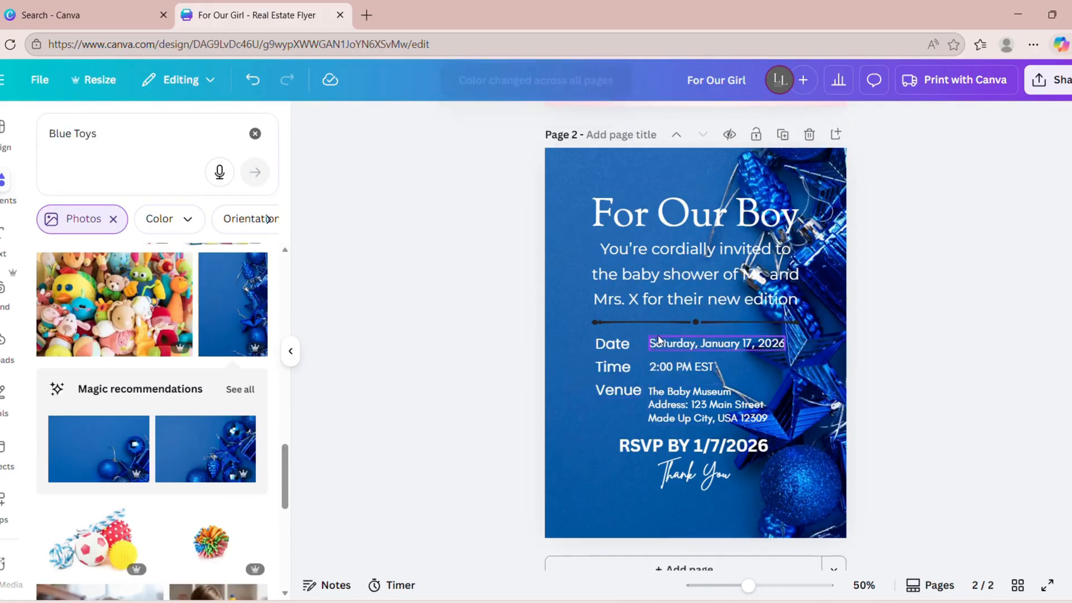
- Enlarge and reposition the background photo within its crop so the ornaments sit farther from the text
click(577, 501)
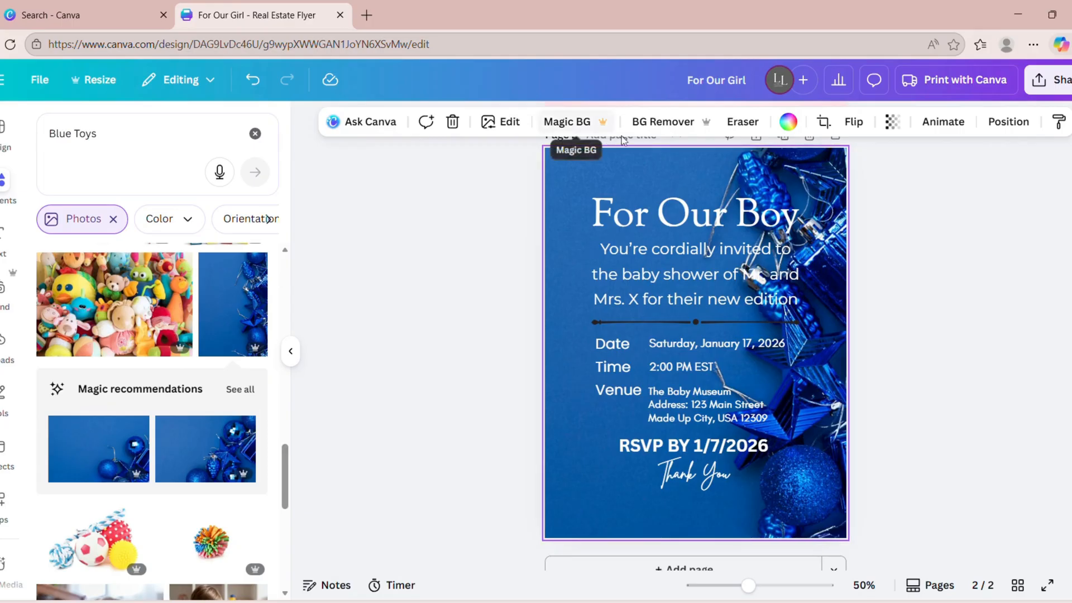
click(823, 123)
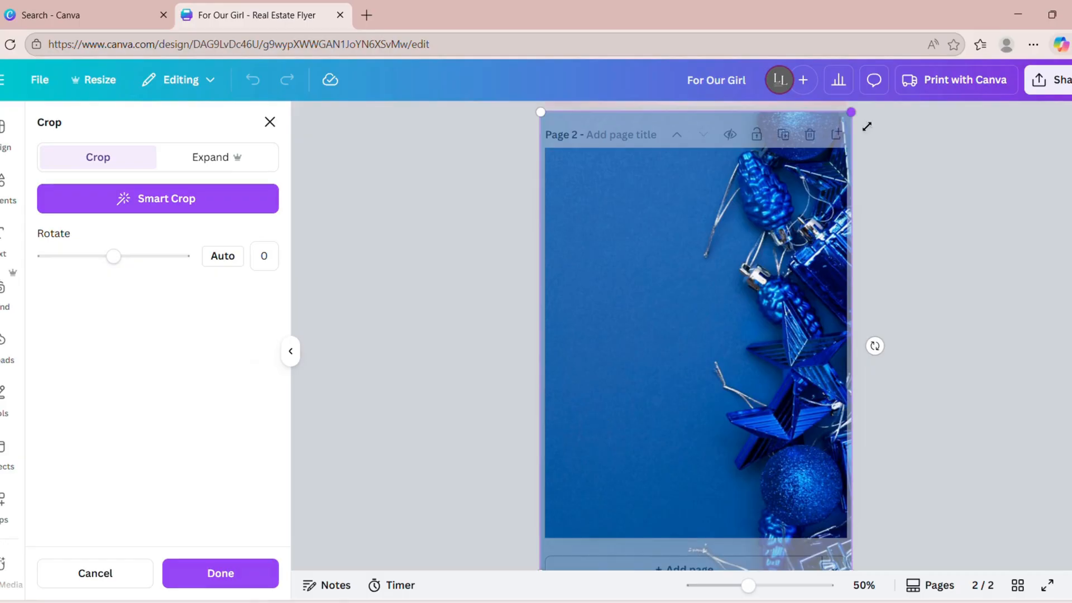
drag(852, 113, 886, 101)
drag(685, 322, 685, 322)
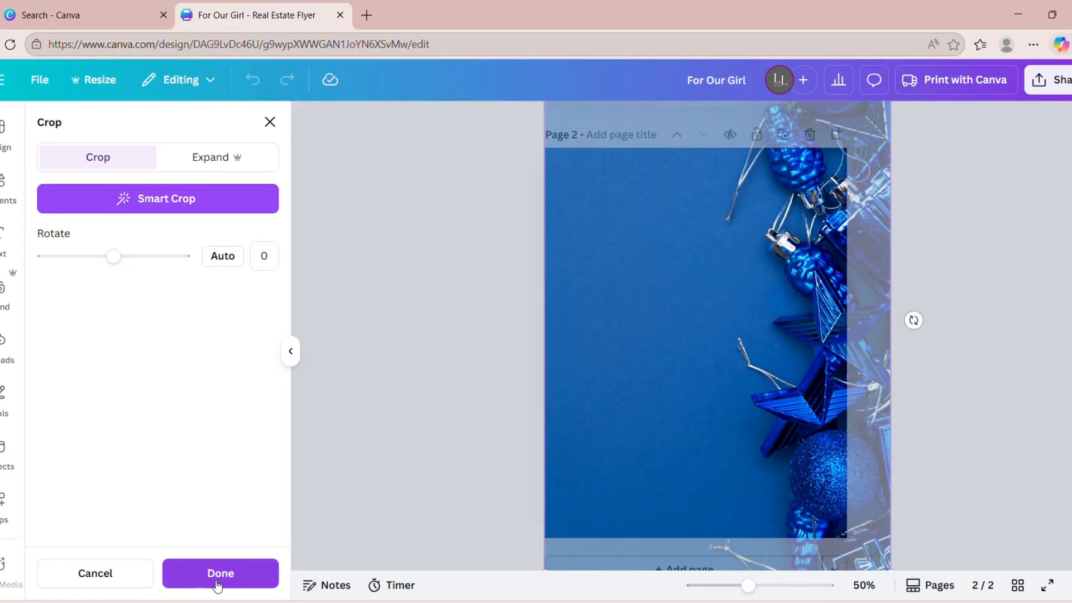
click(216, 581)
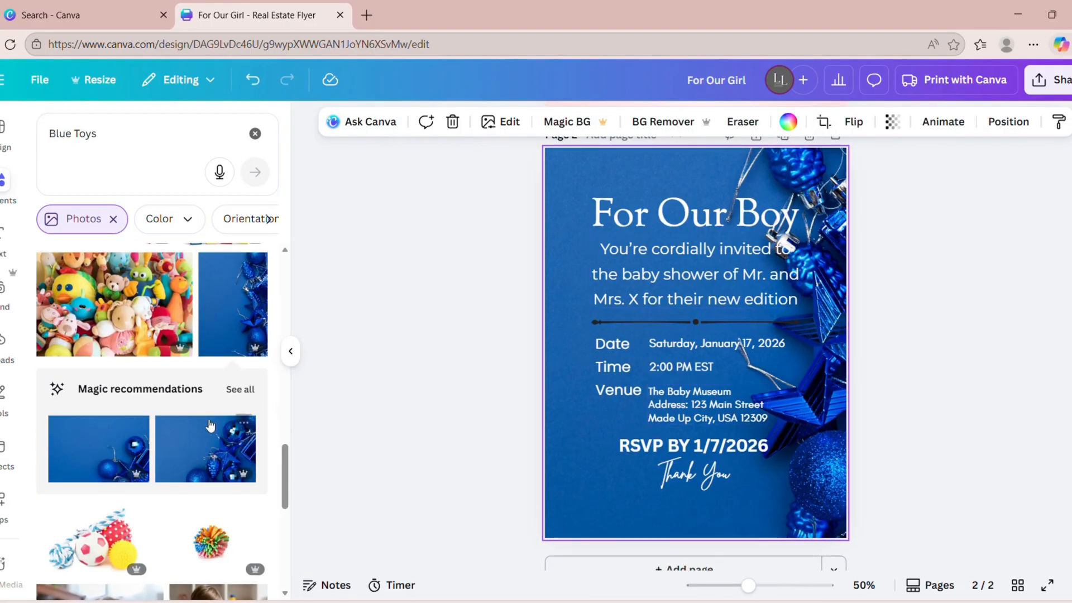
- Replace the page background with the light blue photo of the toy track, ABC letters and white bear
scroll(179, 416, down, 2)
scroll(179, 413, down, 5)
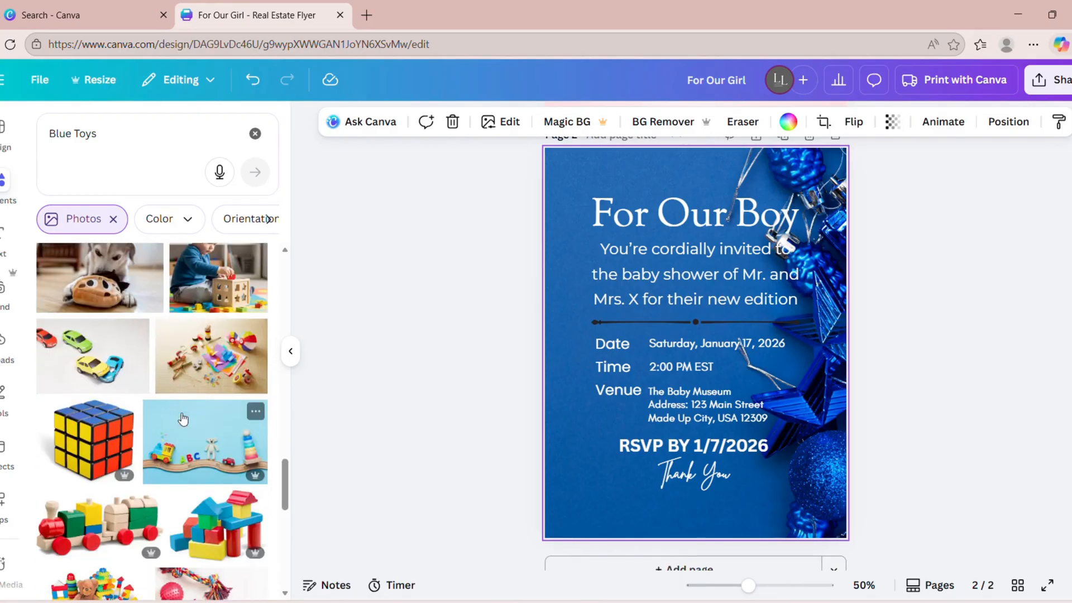
scroll(184, 415, down, 3)
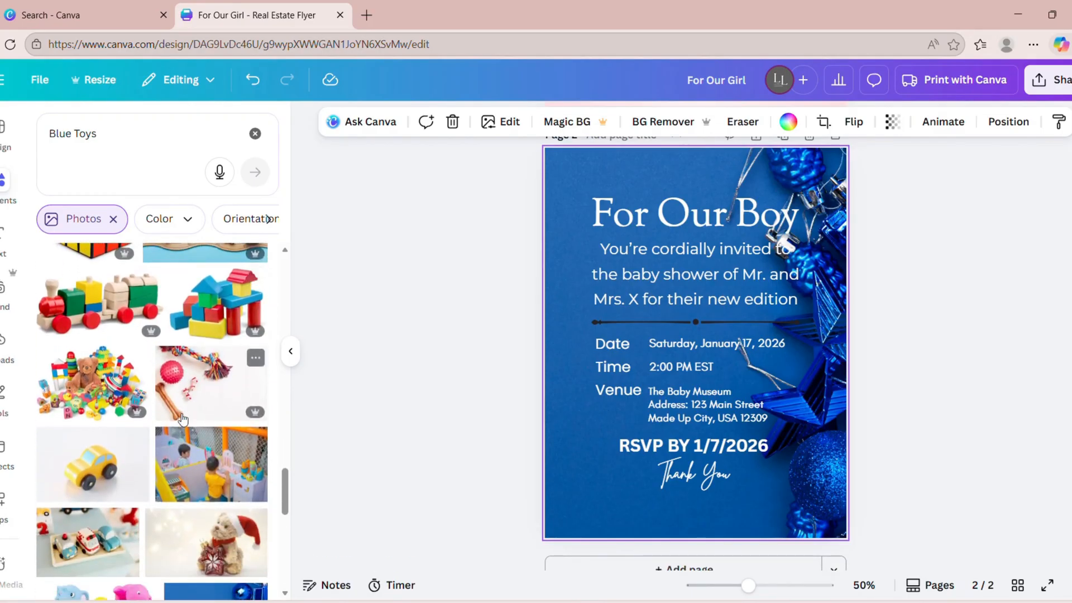
scroll(189, 413, up, 3)
click(192, 357)
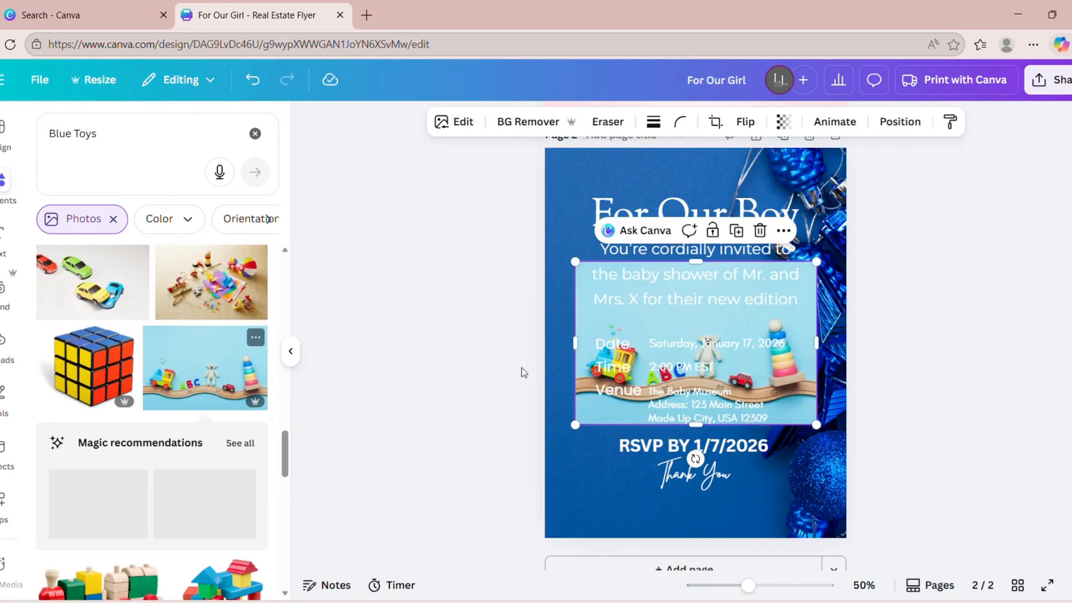
right_click(589, 416)
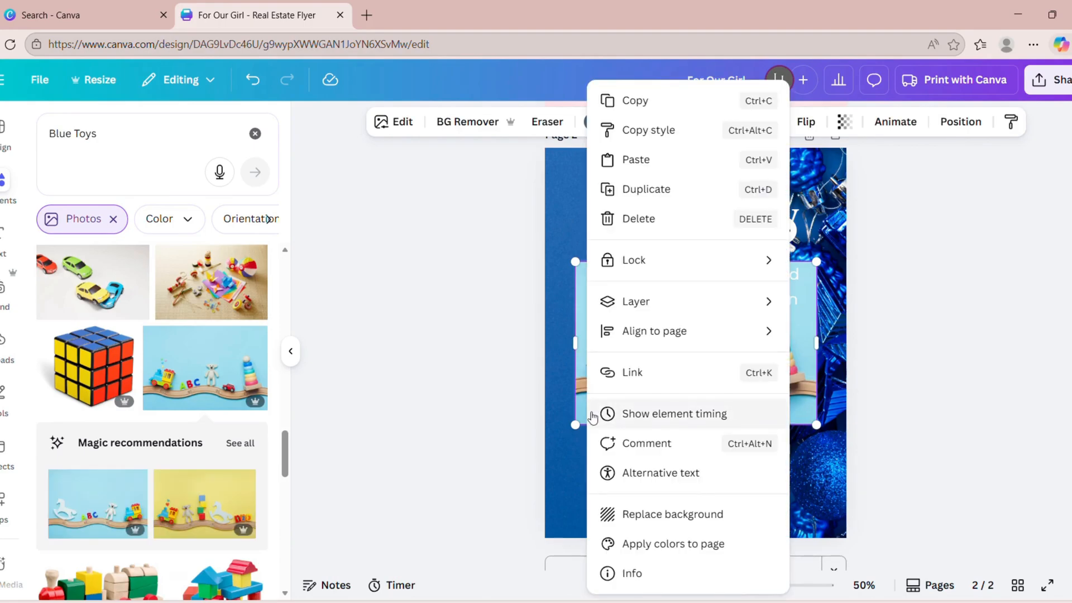
click(655, 509)
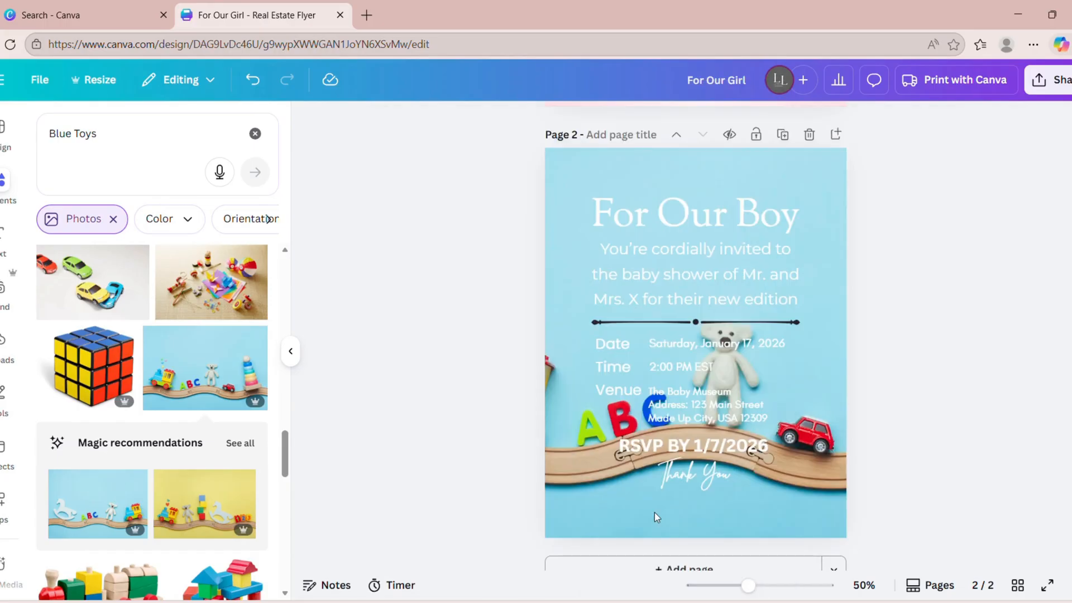
- Slightly lower the opacity of the toy background photo so it looks lighter behind the text
click(592, 509)
click(891, 122)
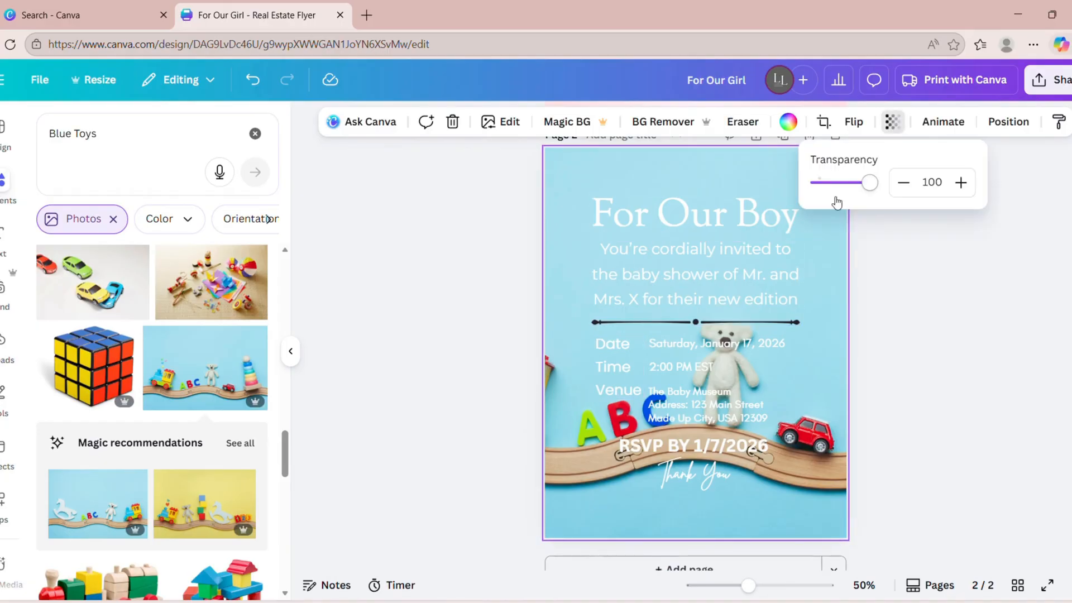
drag(871, 183, 853, 184)
- Change the "For Our Boy" heading color to dark navy blue and apply it to all matching white text
click(637, 234)
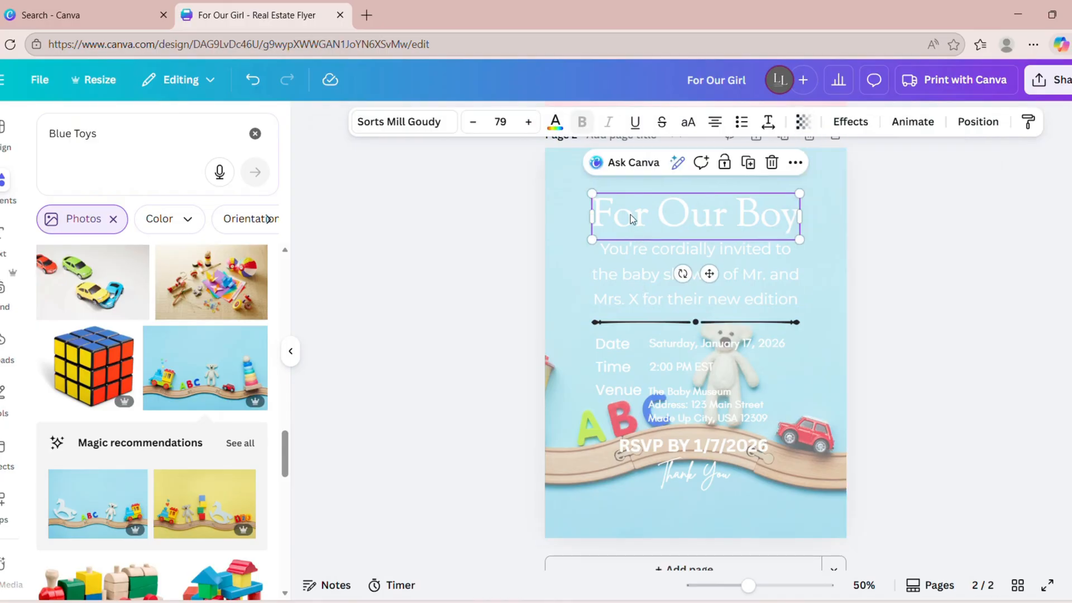
click(556, 123)
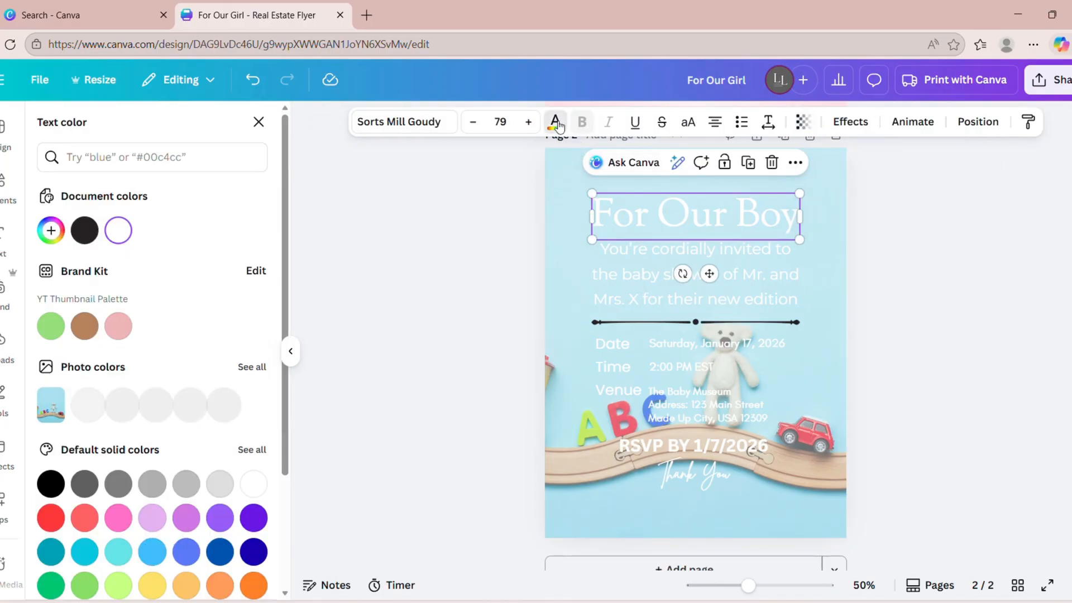
click(253, 542)
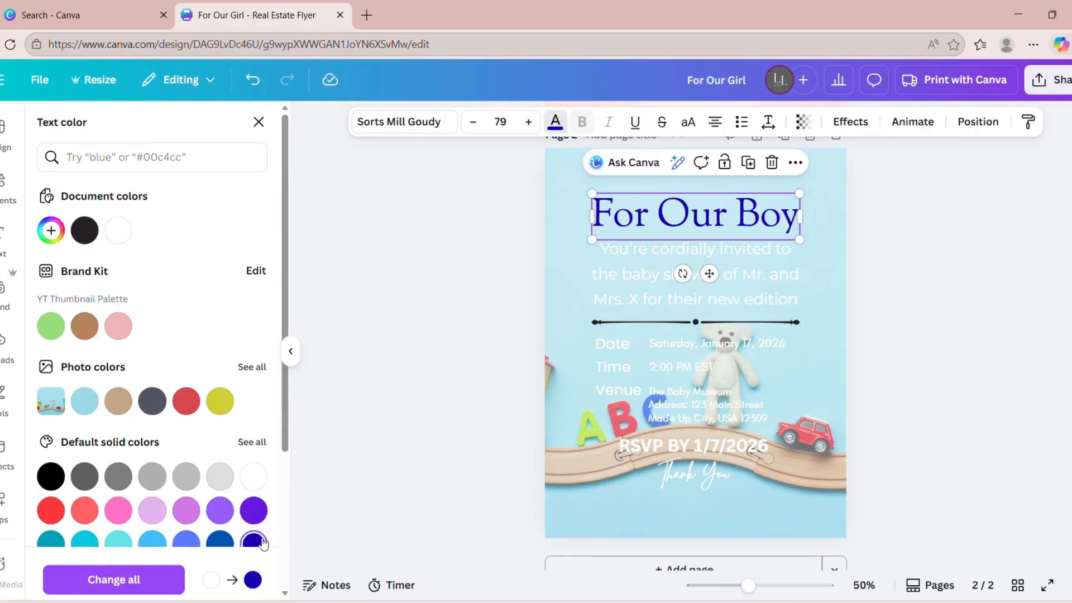
click(178, 569)
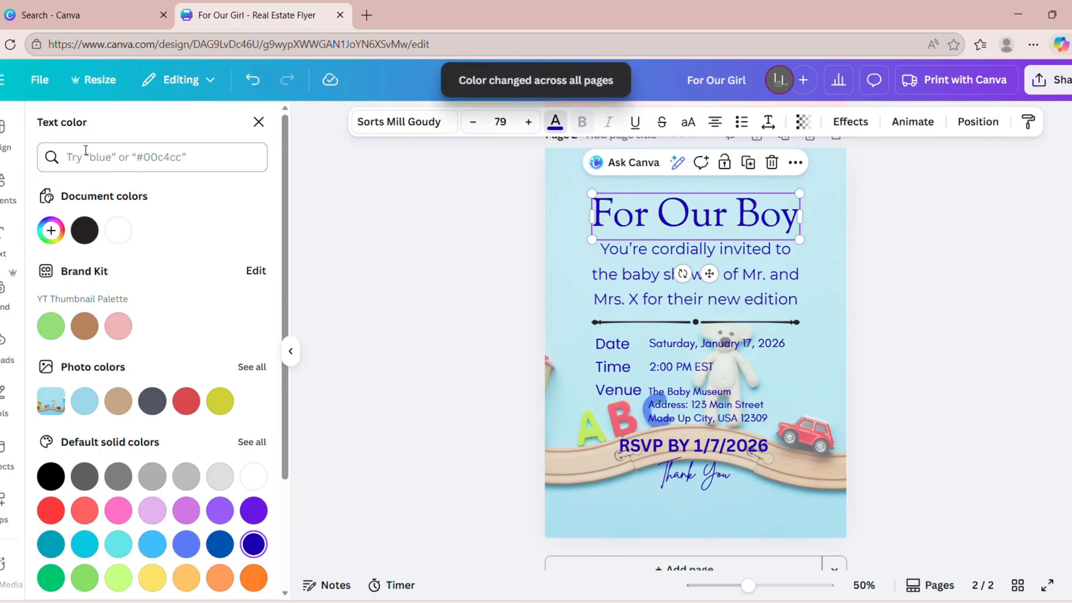
- Search the design elements for "Blue Clouds" and remove the photos-only filter from the results
click(18, 186)
click(106, 135)
key(ctrl+a)
text(Bl)
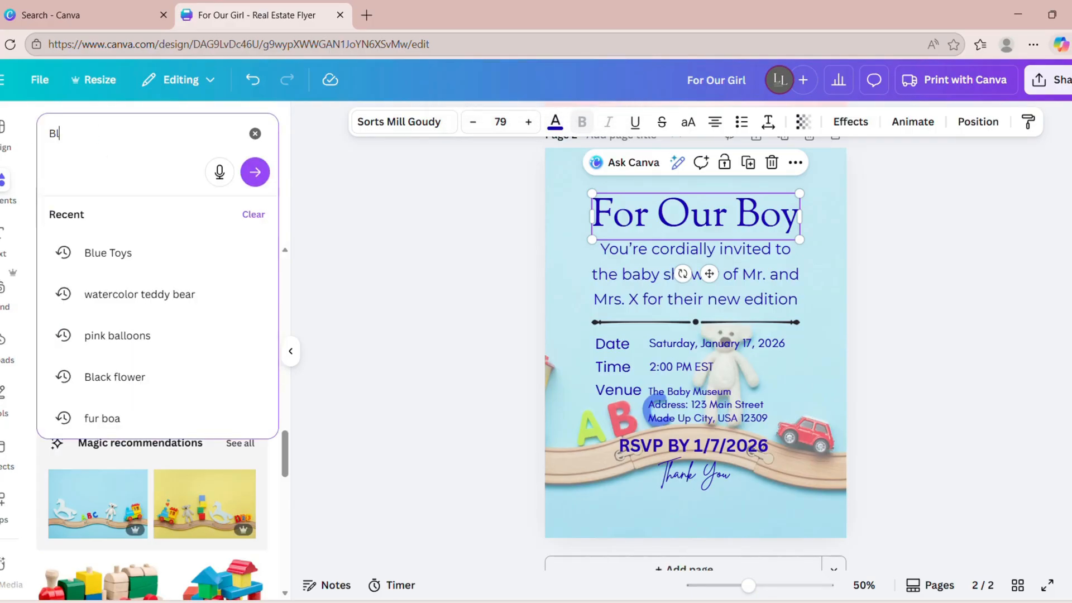
text(ue Clouds)
key(Return)
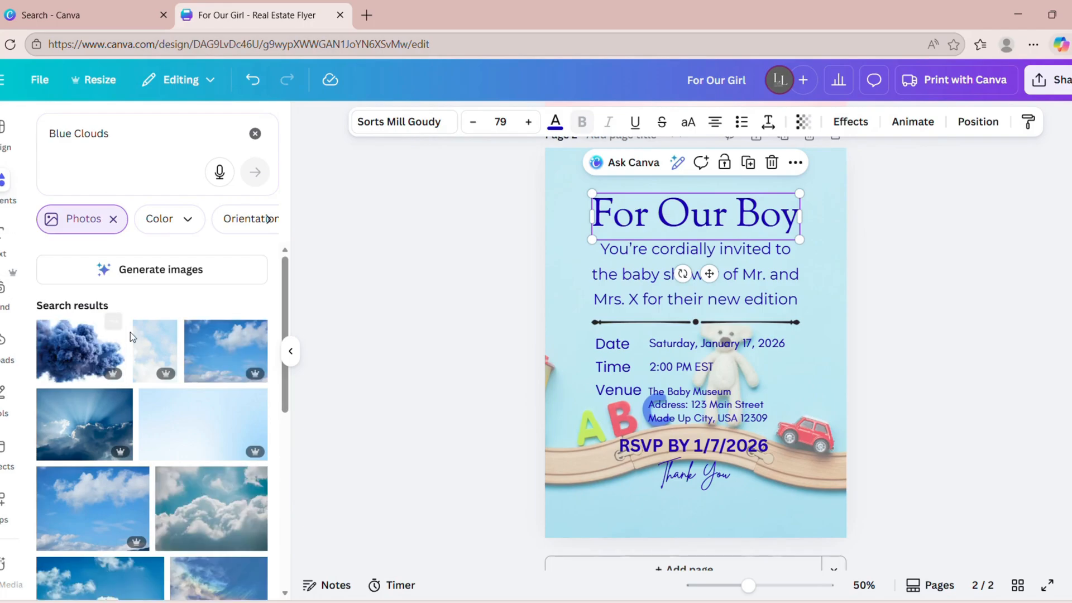
click(114, 220)
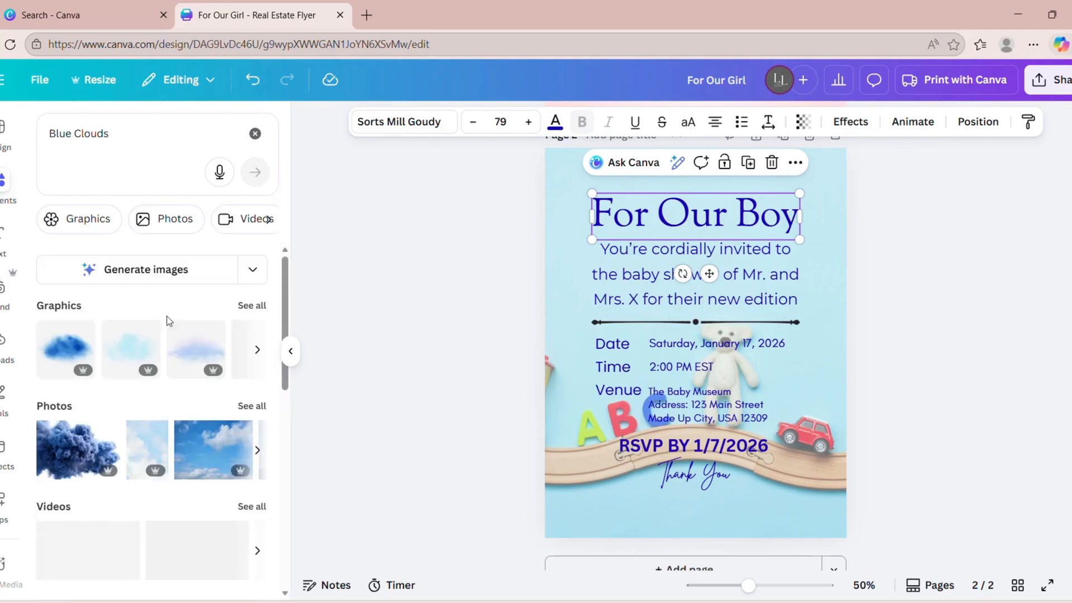
- Add the blue sky graphic with white clouds from the full graphics results and set it as the page background
scroll(194, 376, down, 3)
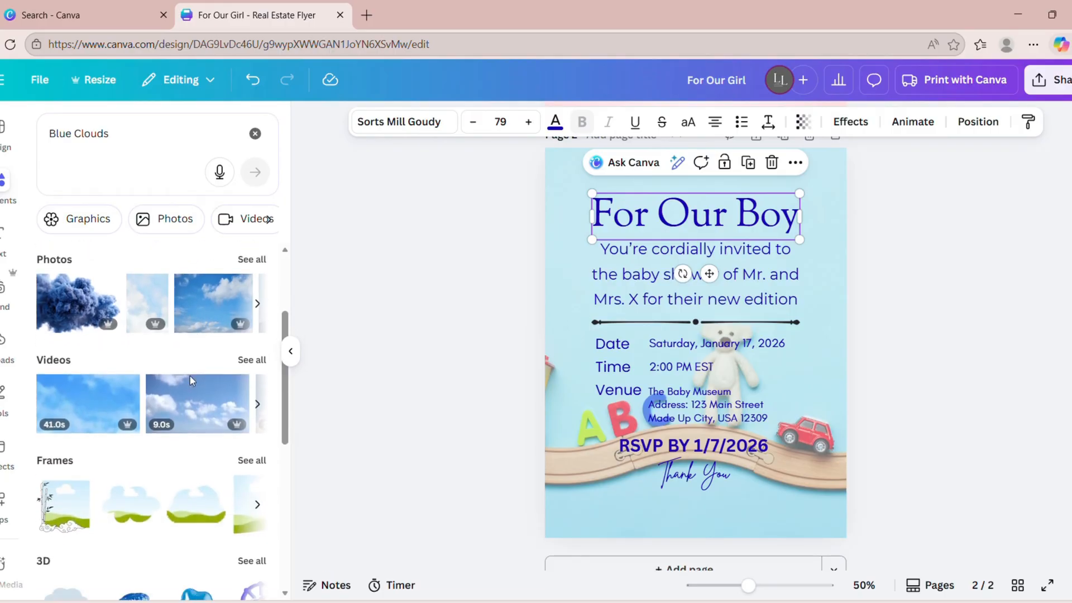
scroll(196, 313, up, 3)
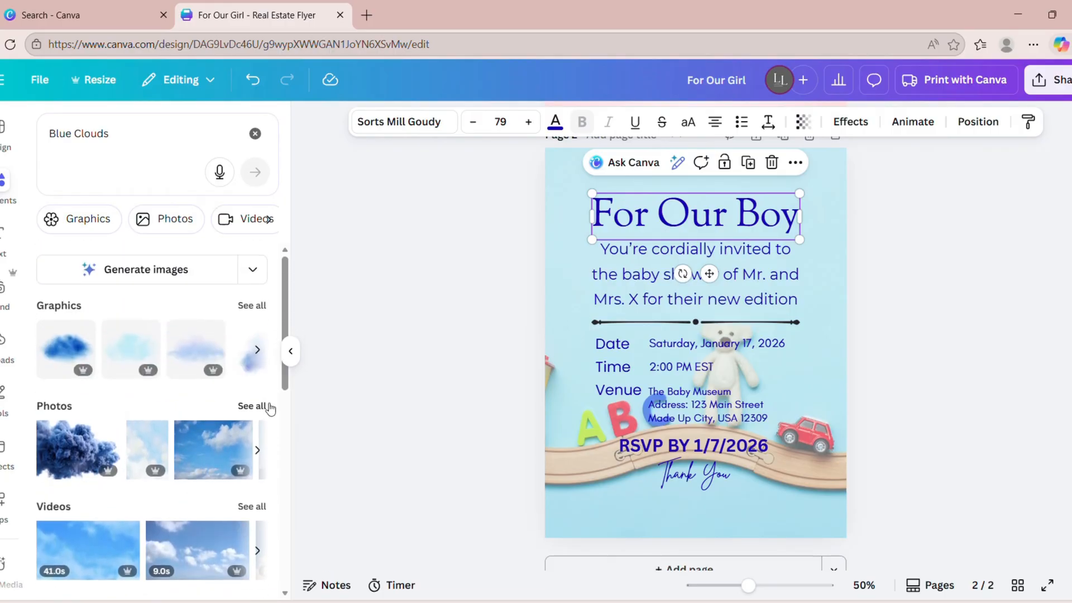
click(258, 306)
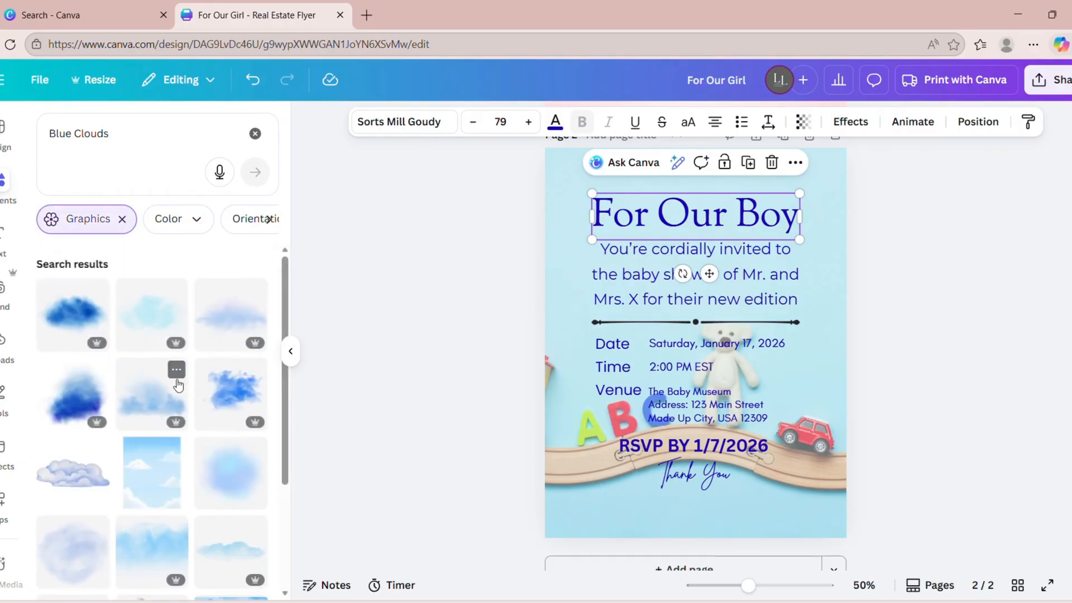
click(165, 452)
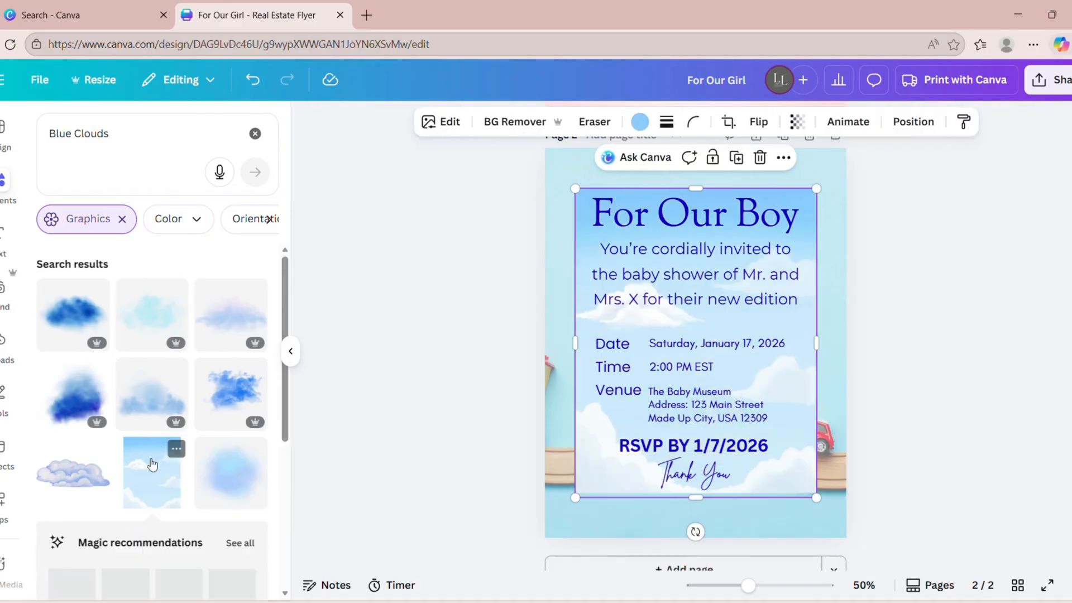
right_click(622, 484)
click(688, 515)
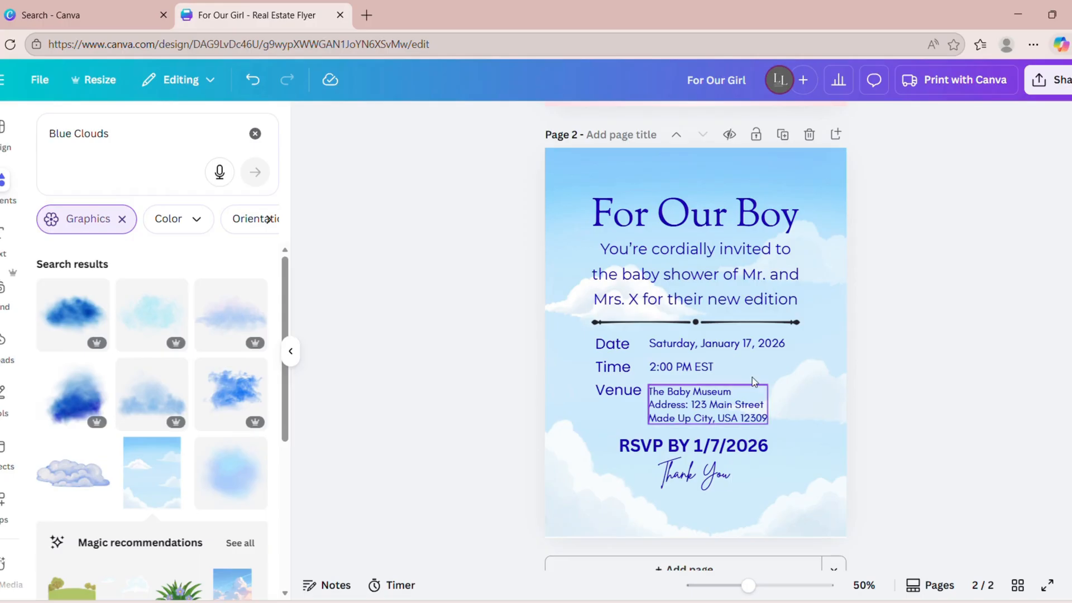
- Change the ornamental divider line's color from the default solid colors to the same dark navy blue as the text
click(642, 322)
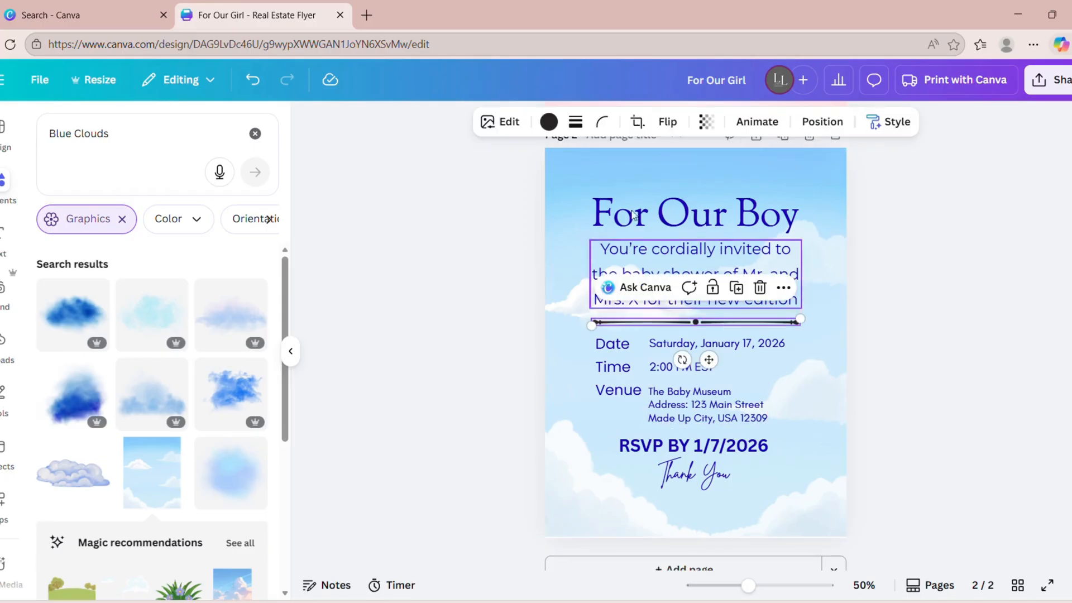
click(551, 122)
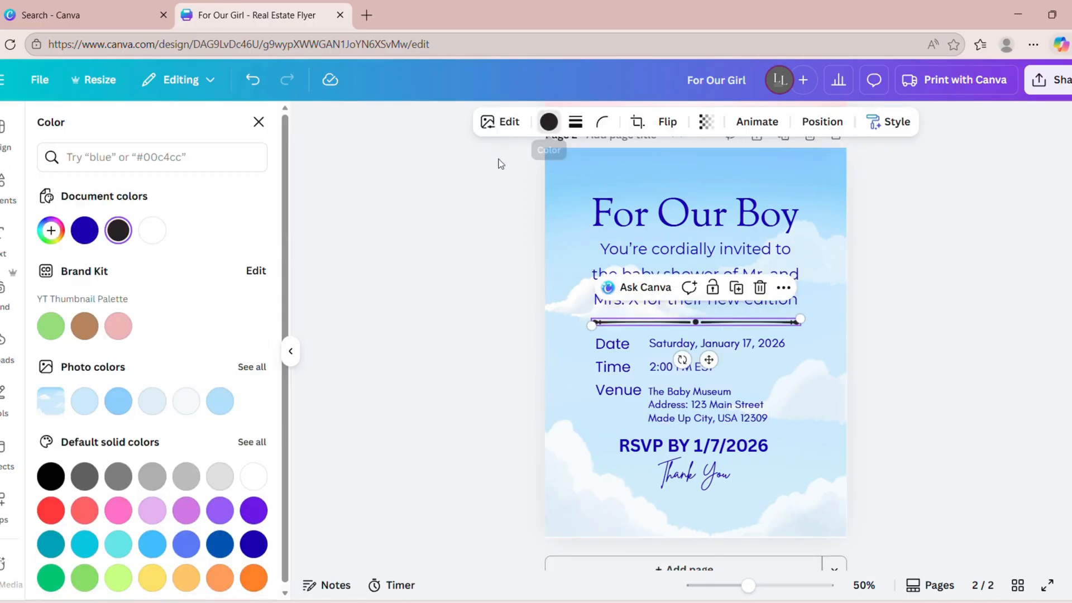
click(253, 543)
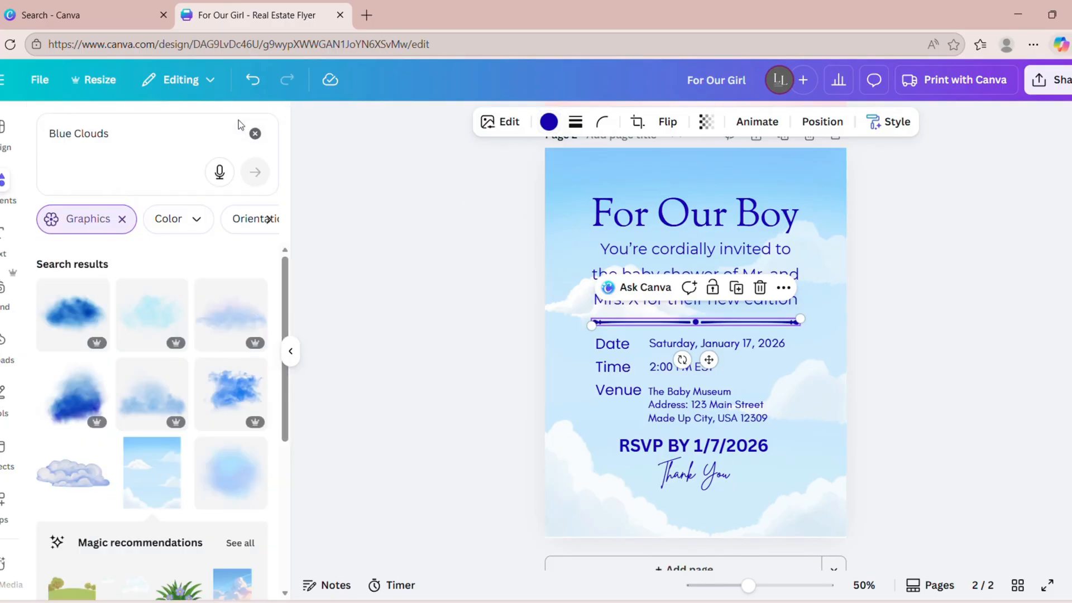
- Search the graphics for "Blue toy train"
click(238, 120)
text(Blue train)
key(BackSpace)
key(BackSpace)
key(BackSpace)
key(BackSpace)
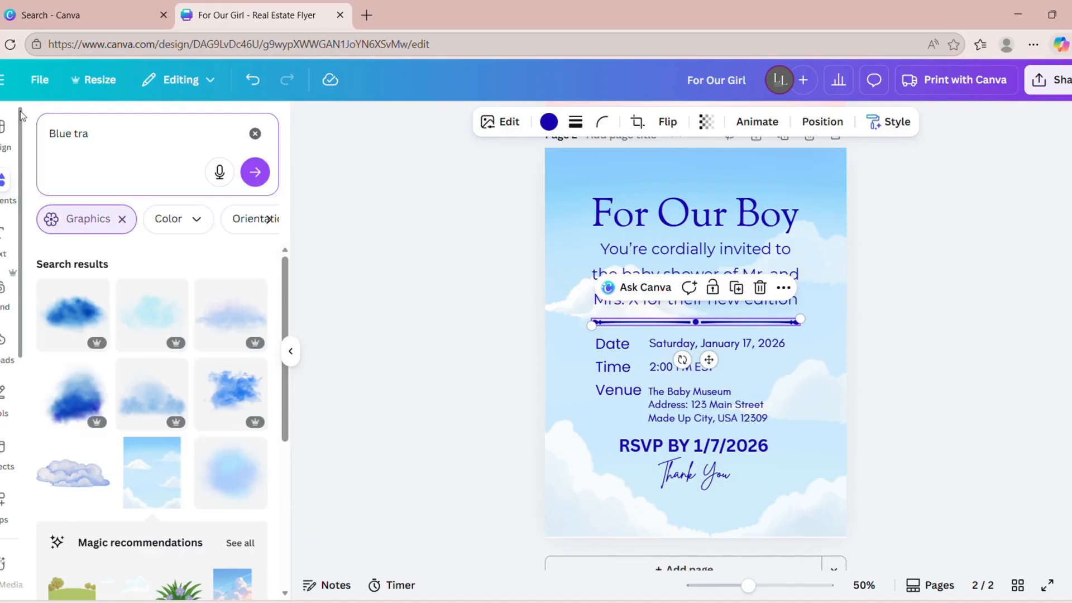
text(oy tr)
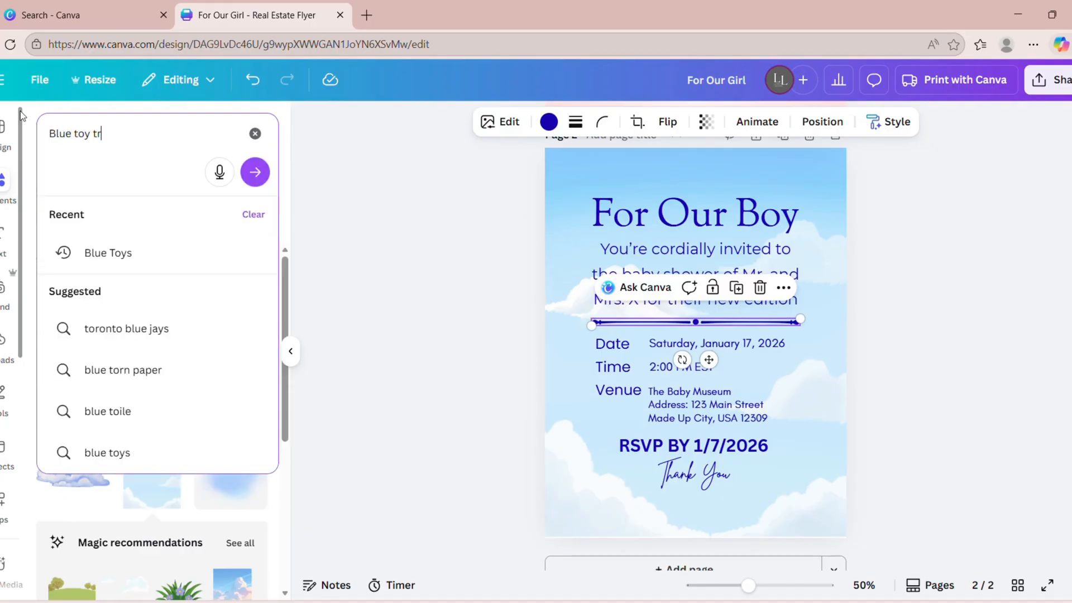
text(ain)
key(Return)
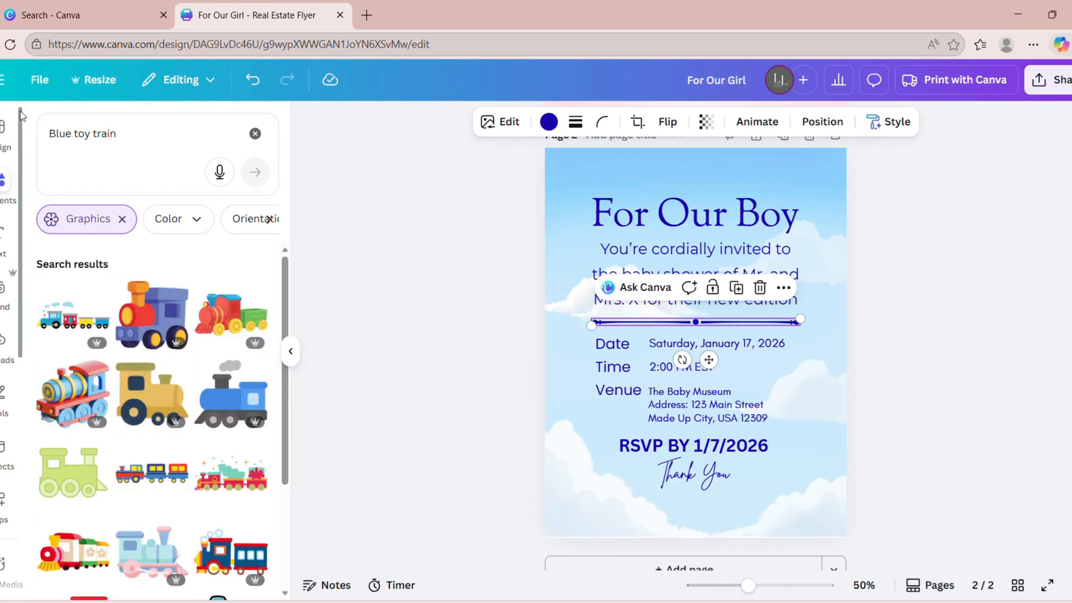
- Add the train graphic with green, orange and teal wagons, shrunk and placed in the flyer's lower-right corner
scroll(151, 313, down, 4)
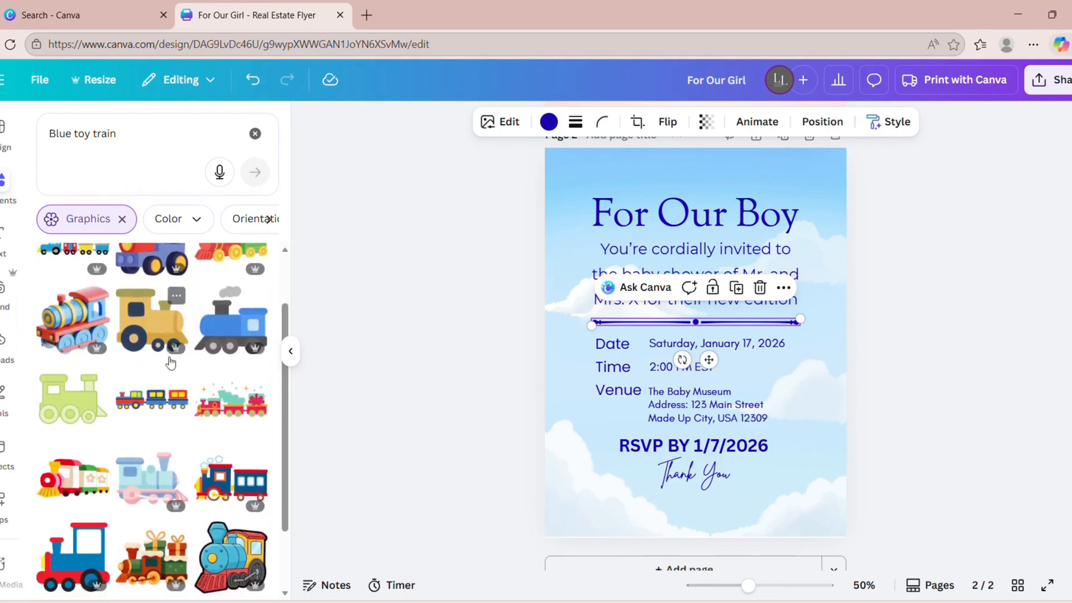
scroll(171, 367, down, 2)
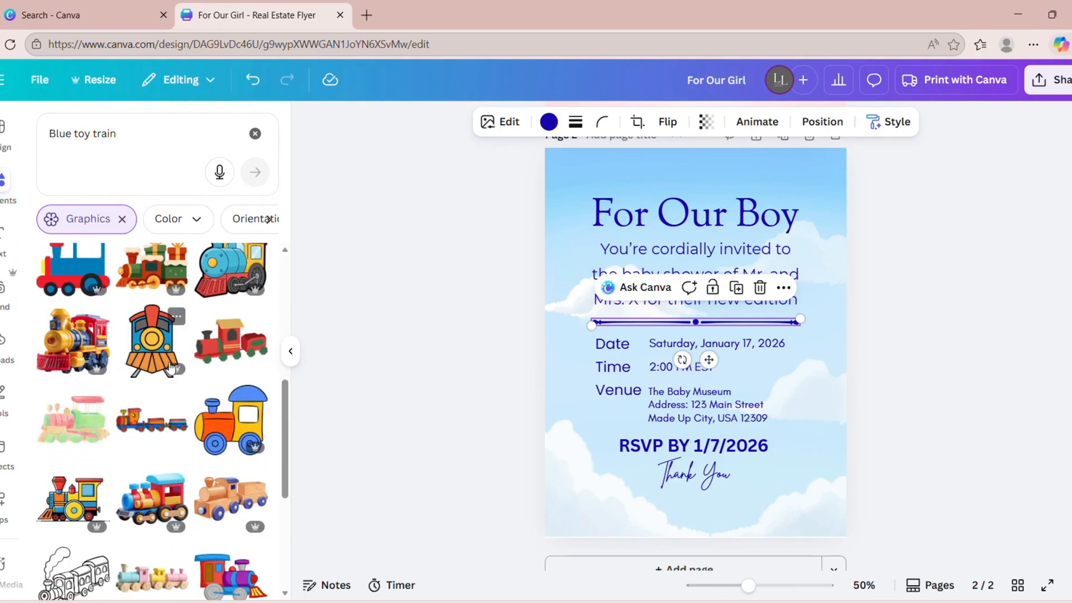
scroll(171, 369, down, 1)
scroll(171, 369, down, 1)
scroll(172, 369, down, 2)
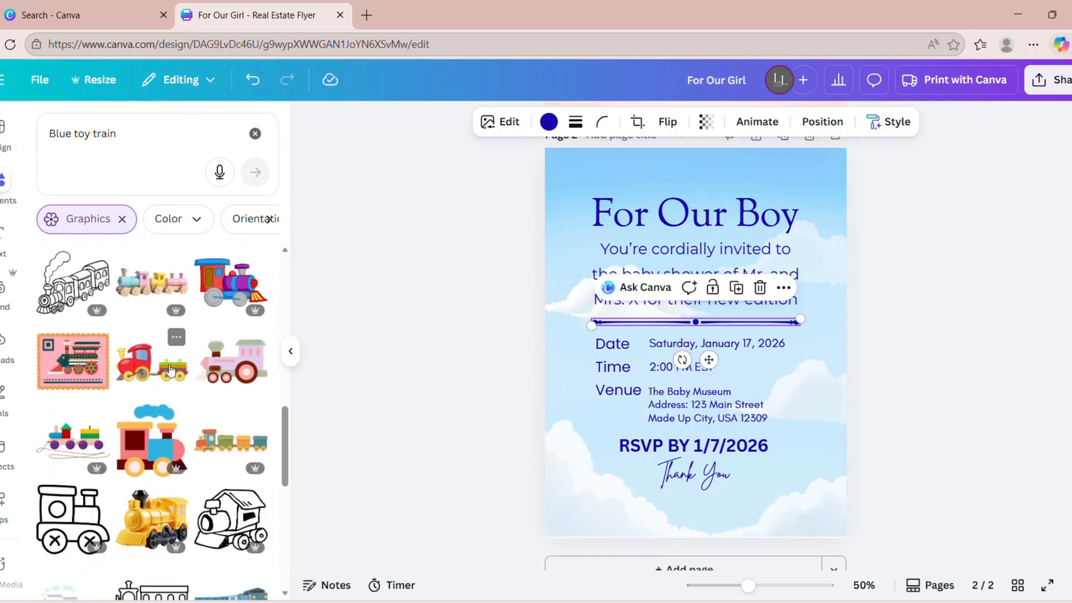
scroll(171, 369, down, 1)
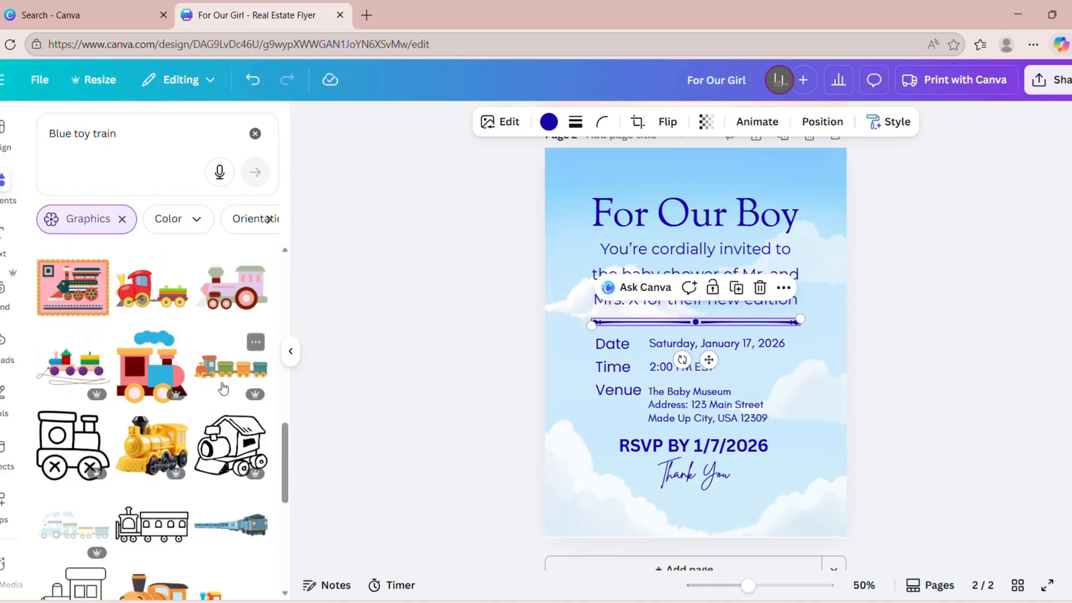
click(239, 365)
drag(575, 306, 667, 333)
drag(793, 374, 816, 522)
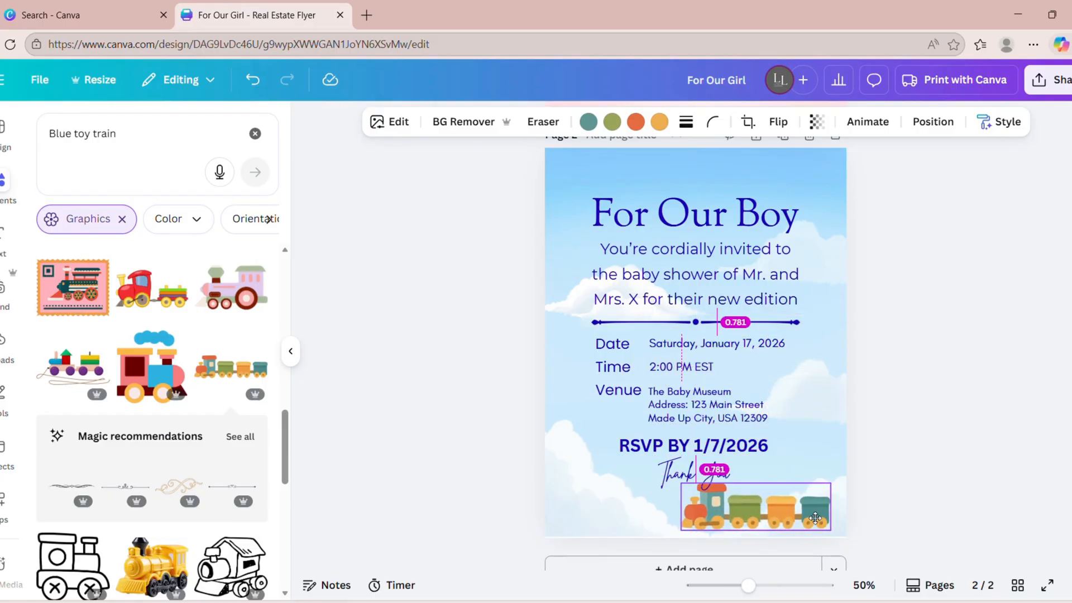
drag(811, 516, 811, 516)
drag(692, 536, 729, 514)
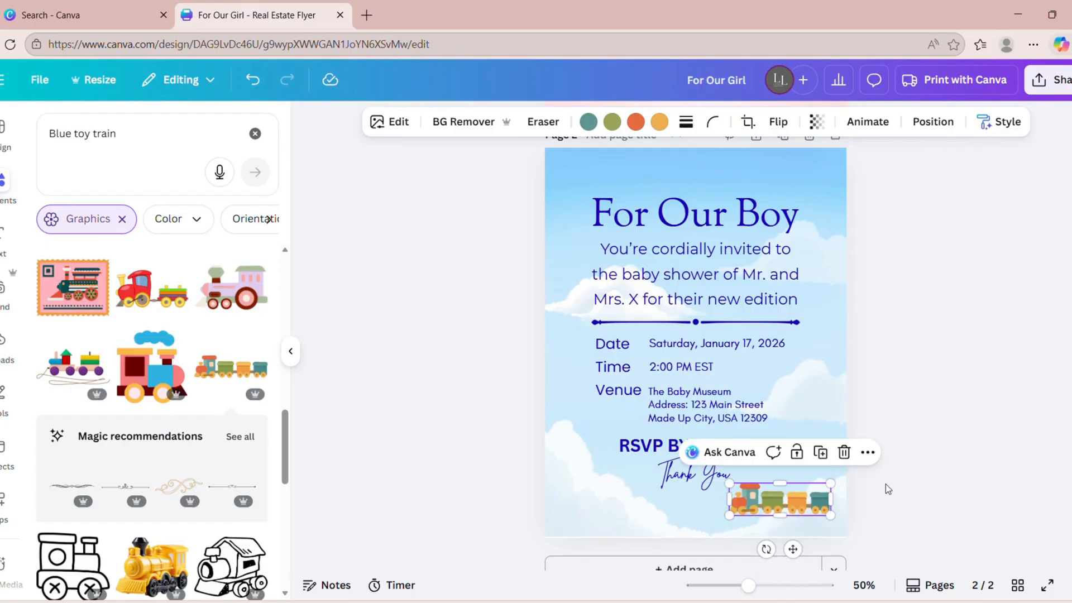
click(941, 411)
- Replace the graphics search with "Toy blocks"
click(150, 134)
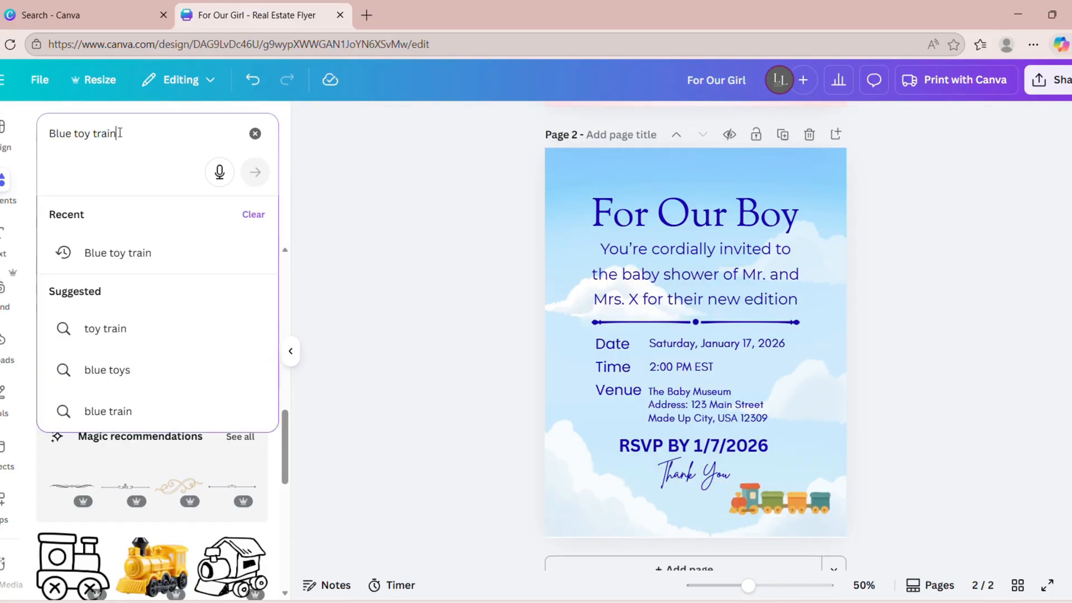
key(ctrl+a)
text(Toy blocks)
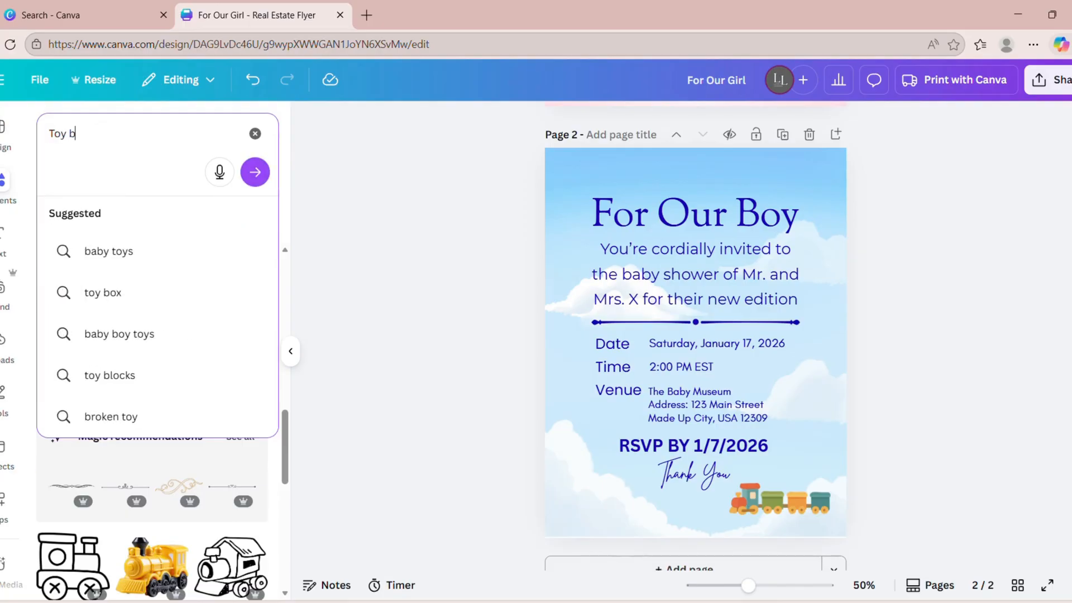
key(Return)
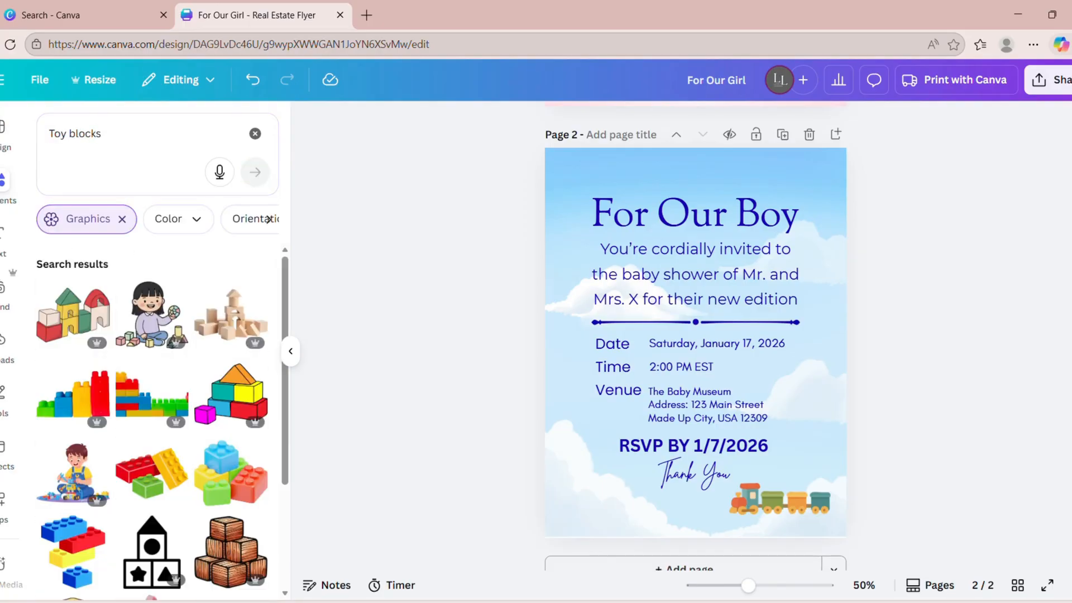
- Add the stacked wooden BABY blocks graphic, shrunk and placed beside the RSVP line below the Venue label
scroll(112, 347, down, 1)
scroll(111, 347, down, 4)
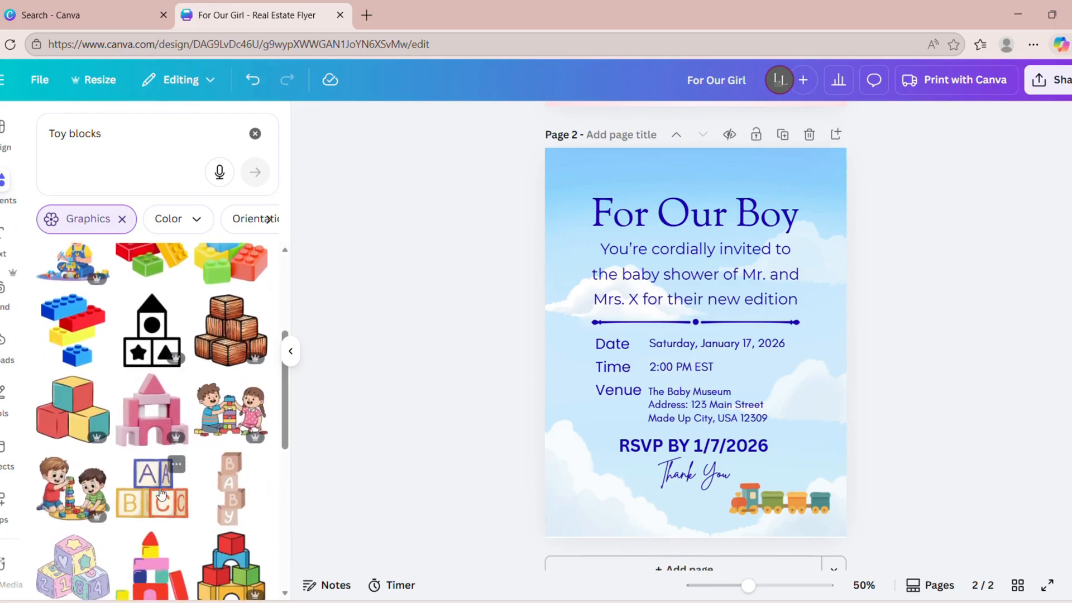
click(230, 488)
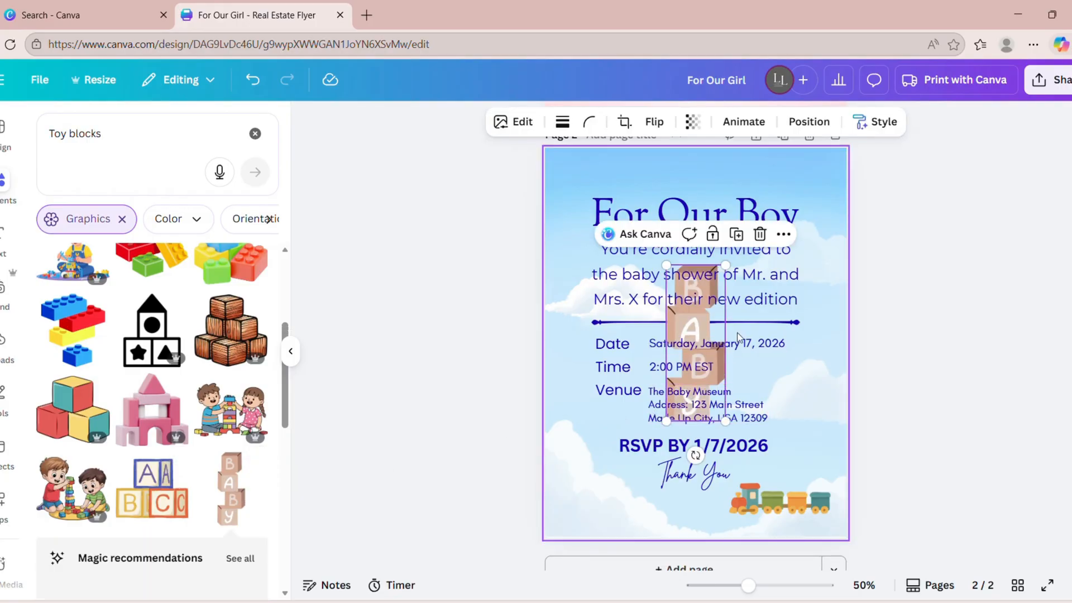
drag(692, 323, 587, 333)
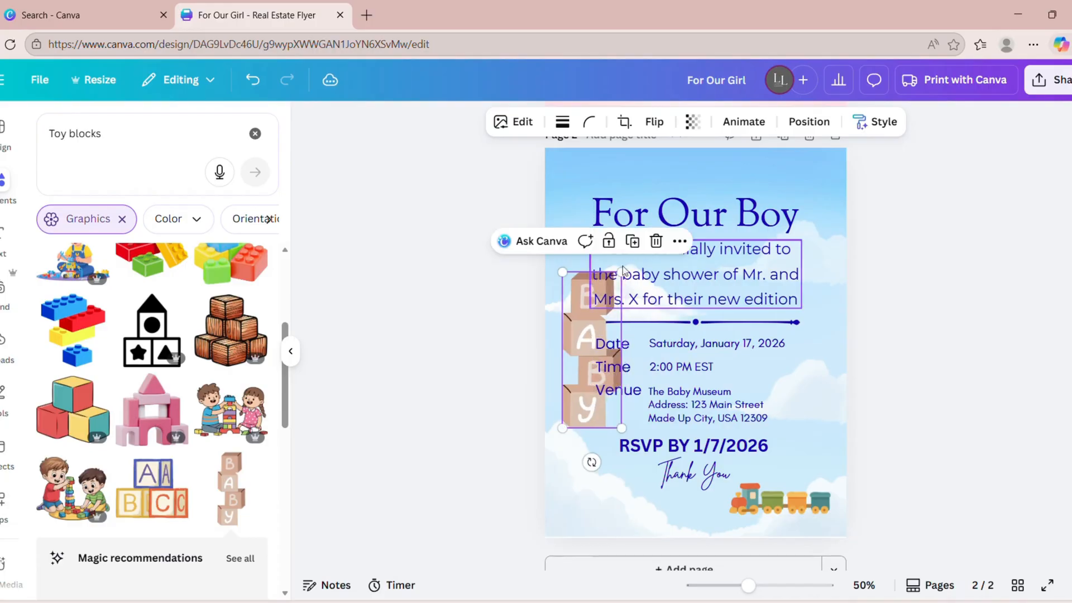
drag(621, 272, 604, 446)
click(1038, 333)
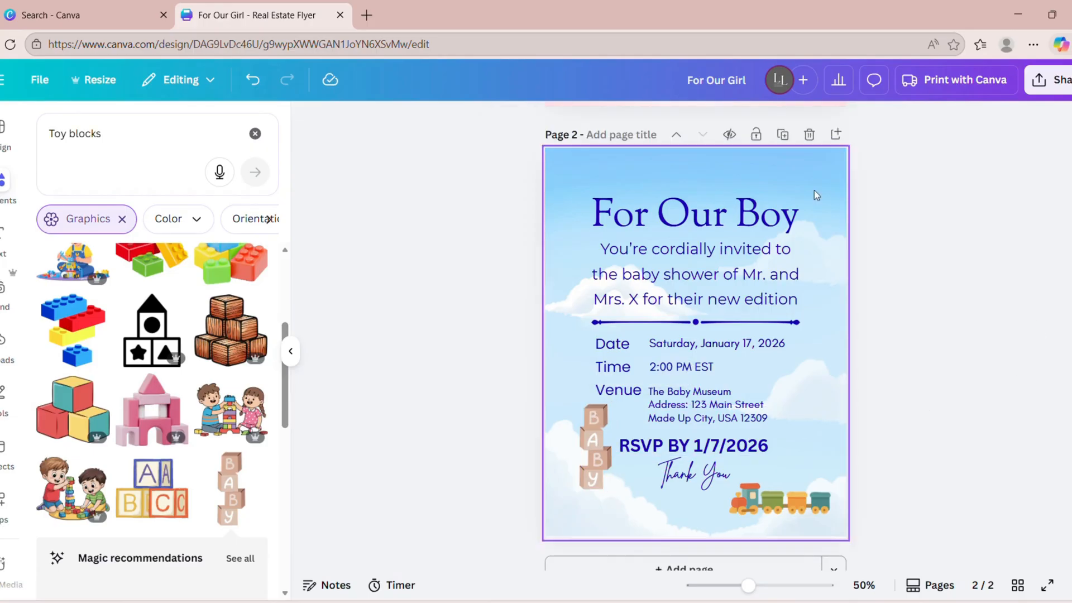
- Reduce the font size of the "You're cordially invited" paragraph to 28
click(698, 272)
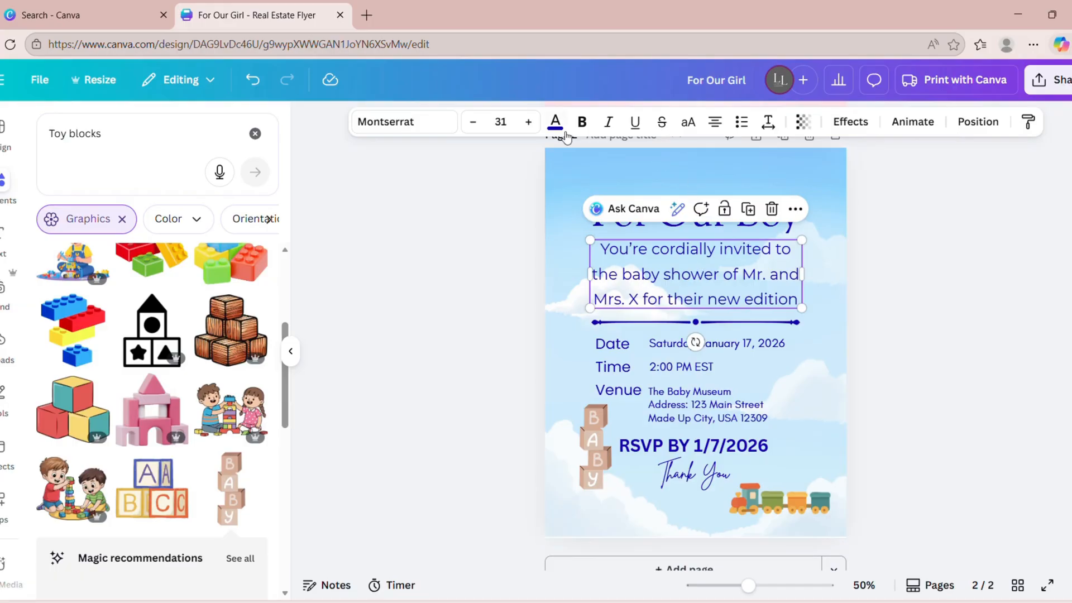
click(474, 129)
click(473, 128)
click(474, 128)
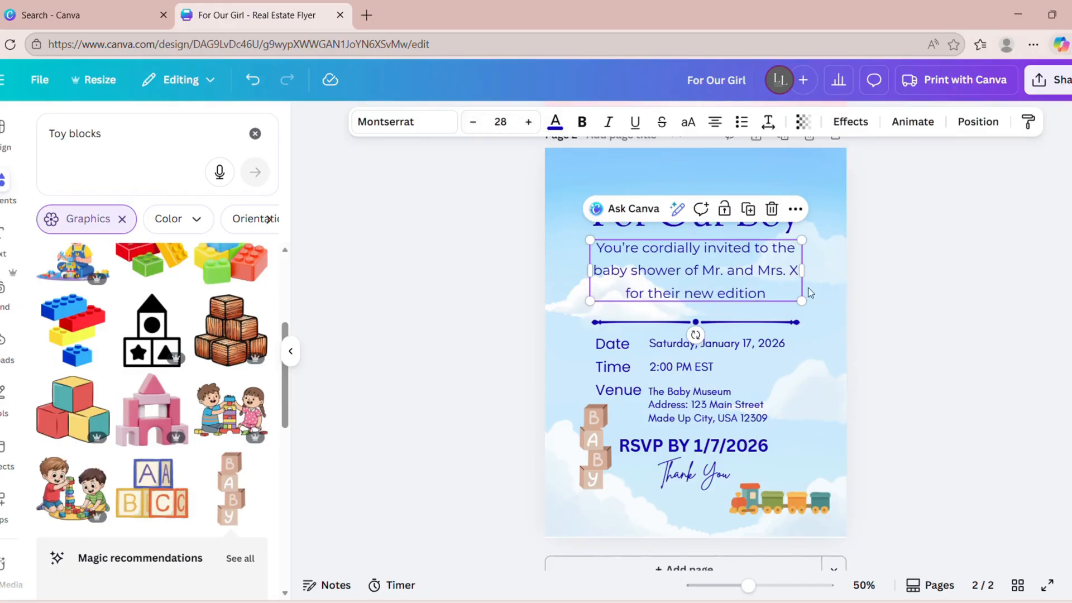
- Move the divider line up to sit just beneath the invitation paragraph and center it horizontally on the page
click(785, 324)
drag(717, 366, 712, 354)
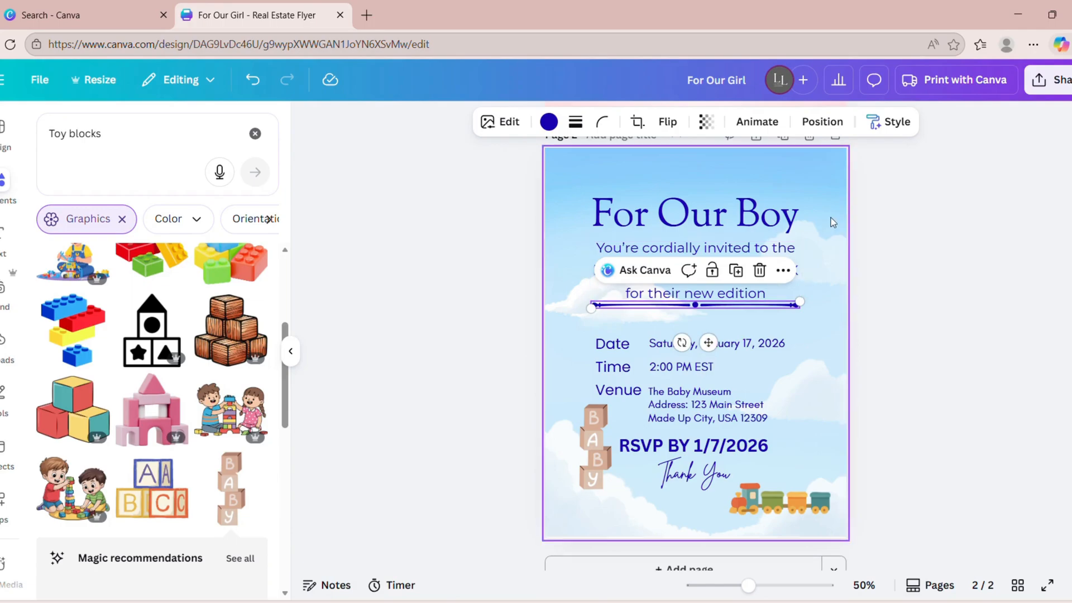
click(822, 122)
click(226, 340)
click(647, 258)
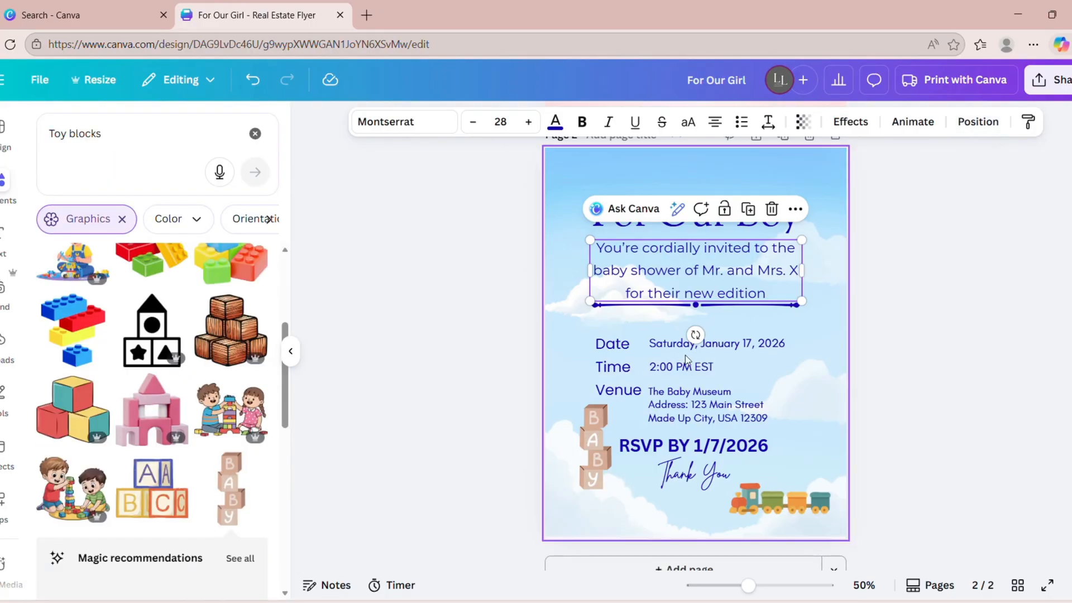
click(830, 376)
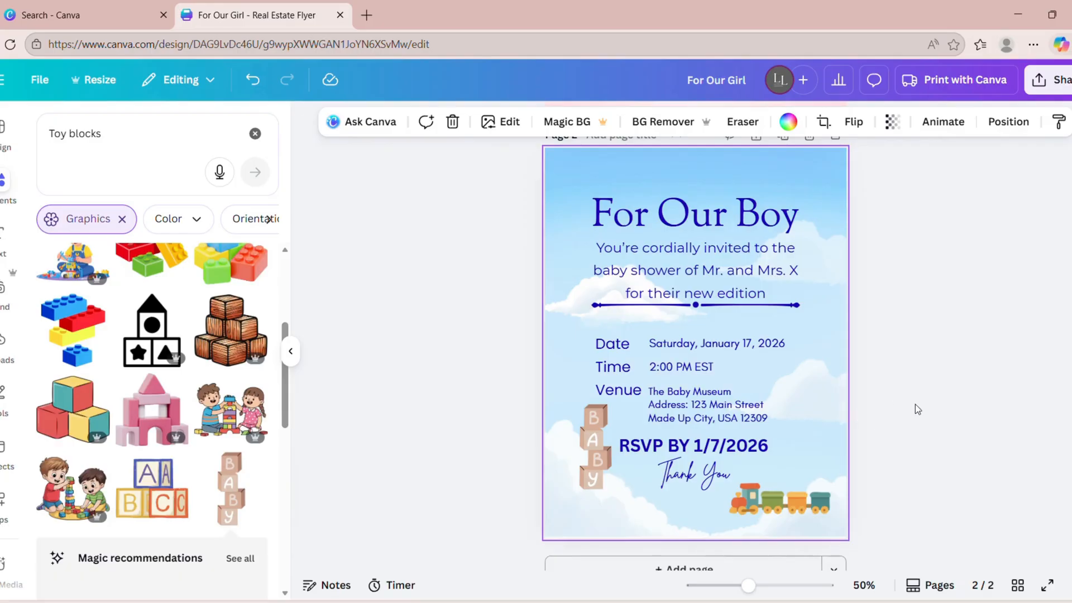
- Review the finished boy flyer at 69% zoom from heading to train, and look back at the girl version above it
click(762, 585)
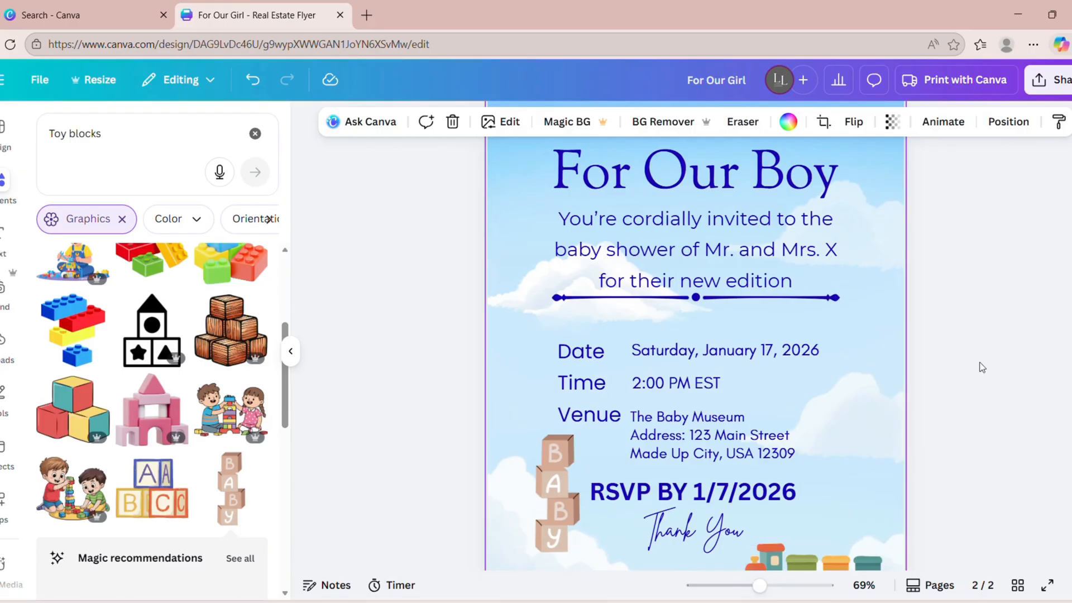
scroll(695, 336, up, 2)
scroll(695, 336, down, 2)
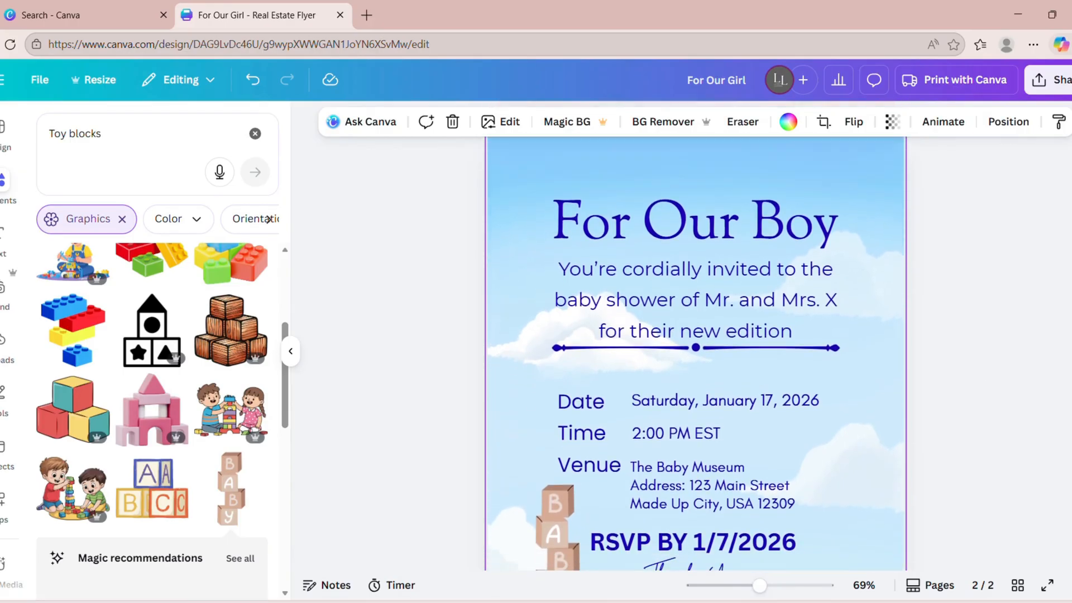
scroll(695, 336, down, 1)
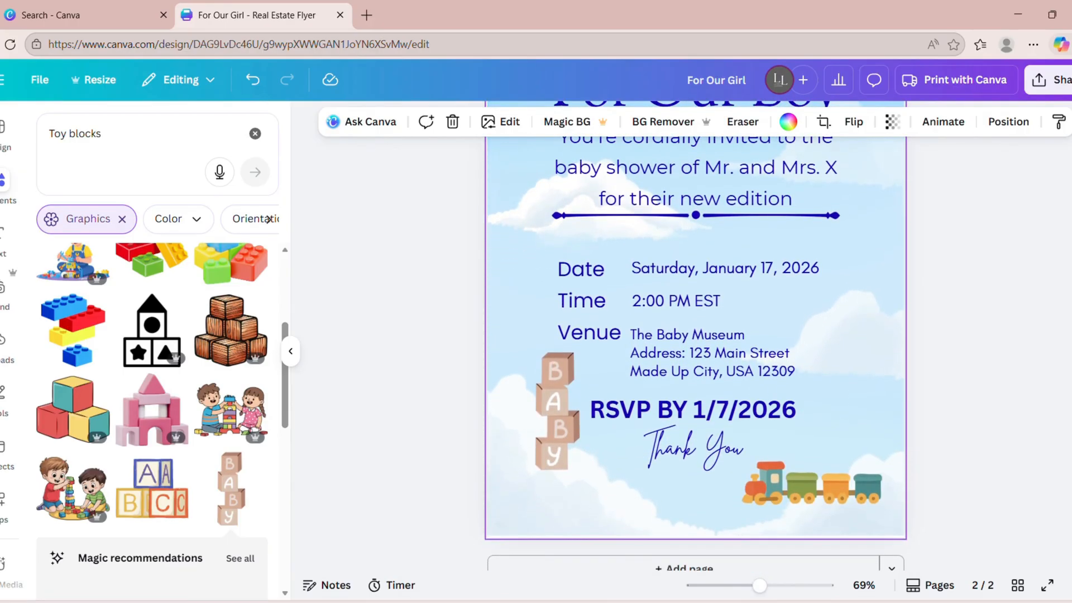
scroll(695, 335, up, 3)
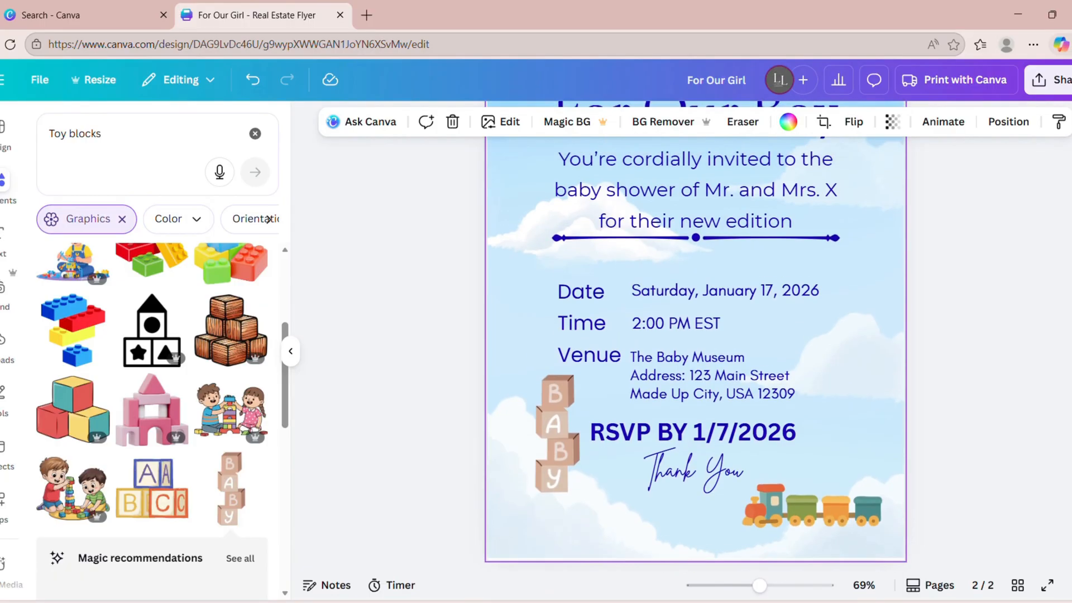
scroll(1057, 390, up, 5)
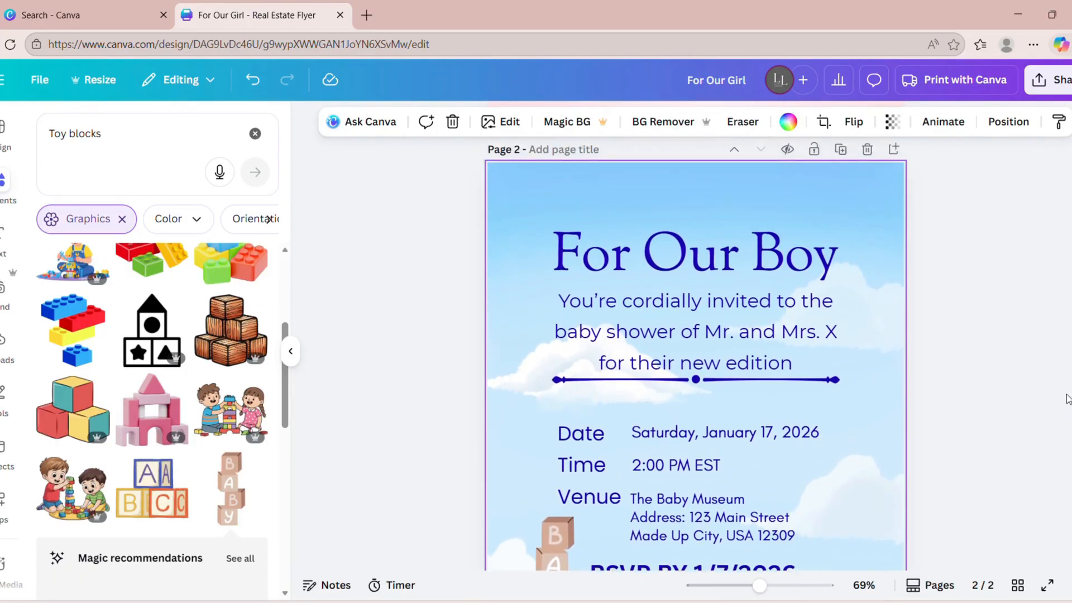
scroll(1054, 341, up, 4)
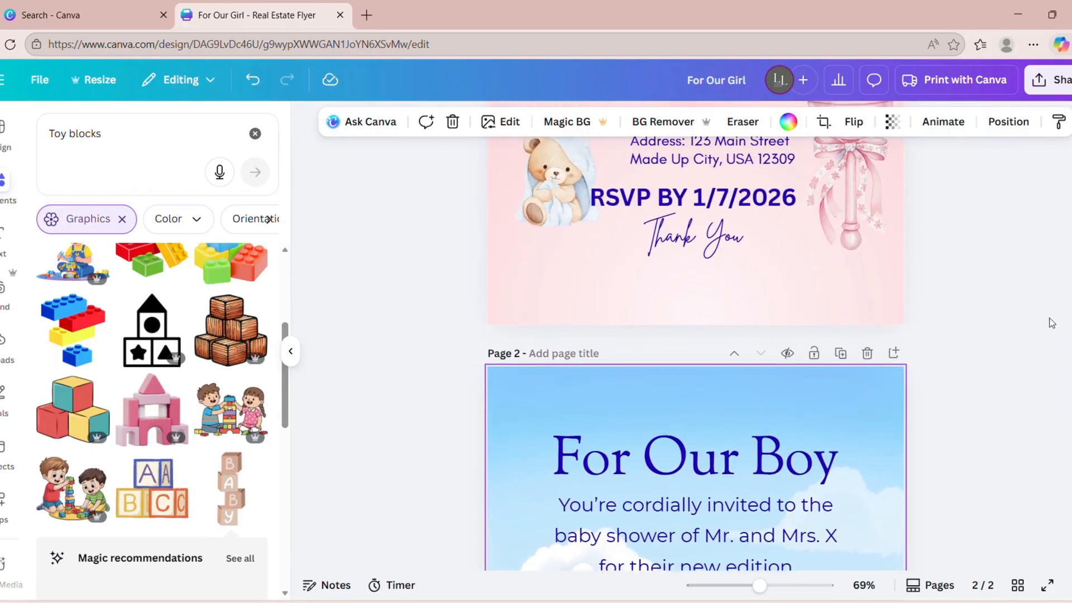
- Recolor the "For Our Girl" heading and the invitation paragraph below it with the near-black document color
scroll(1046, 270, up, 3)
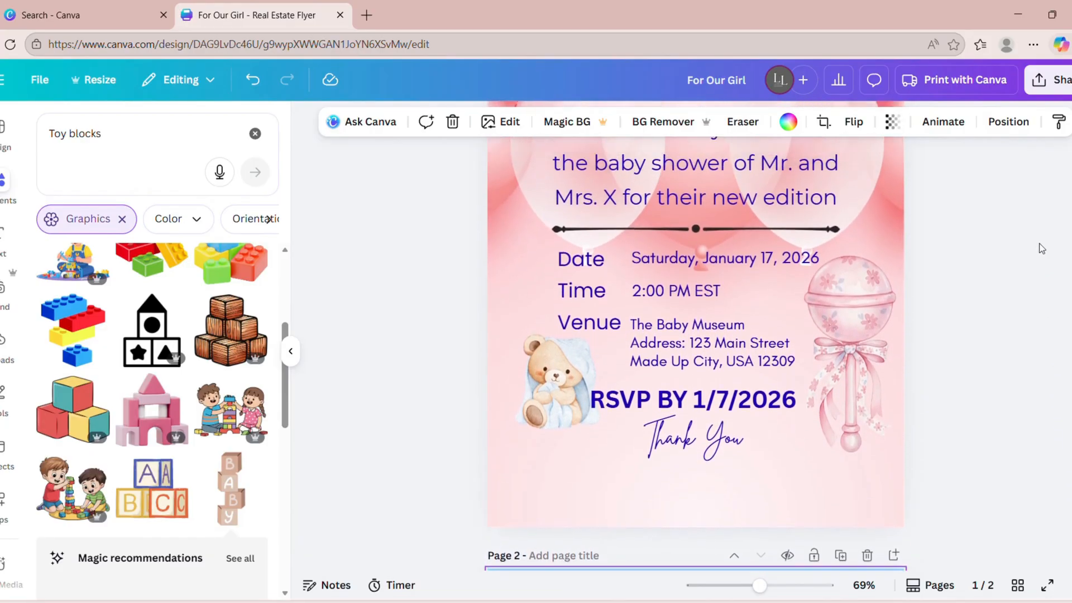
scroll(1033, 212, up, 1)
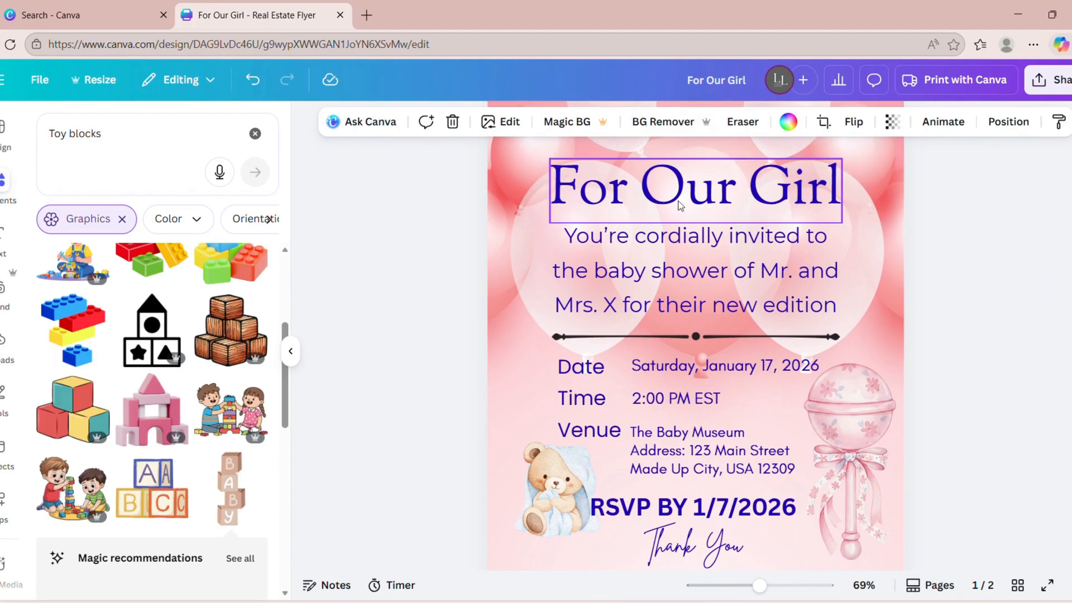
click(681, 218)
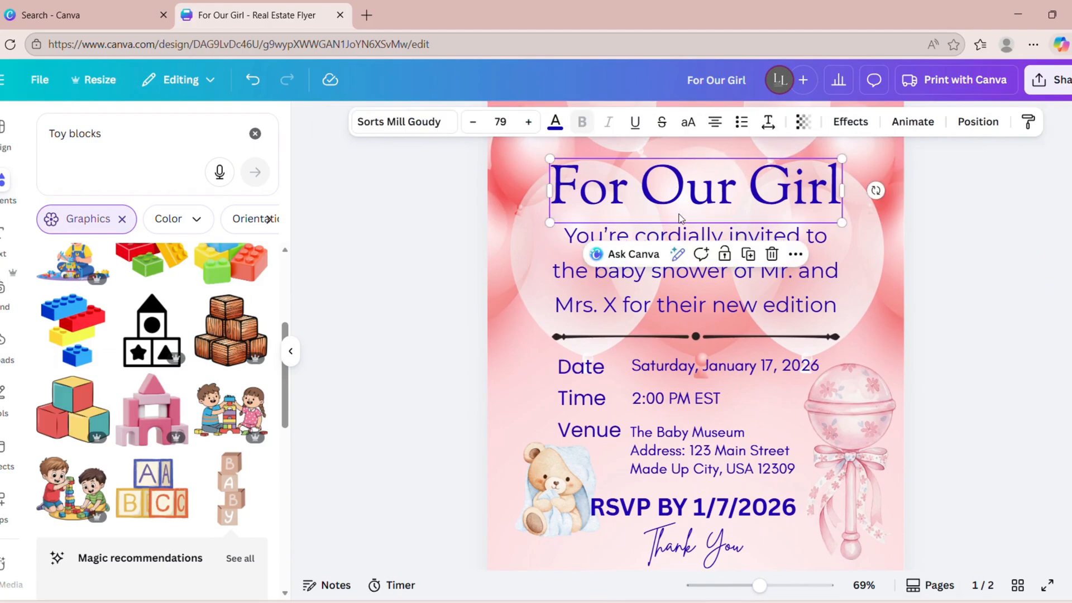
click(560, 132)
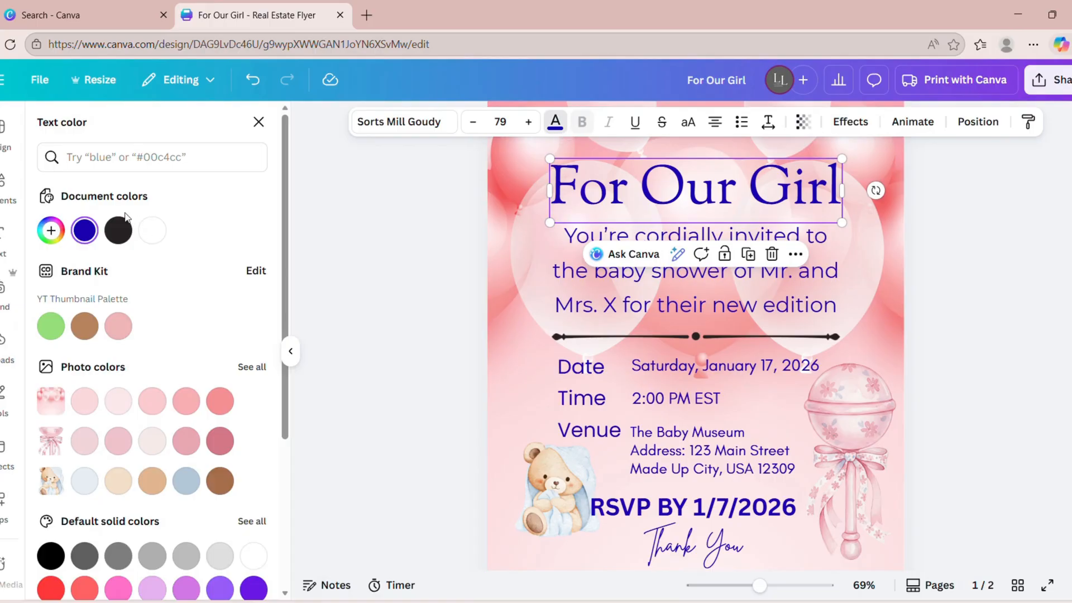
click(118, 230)
click(558, 268)
click(119, 230)
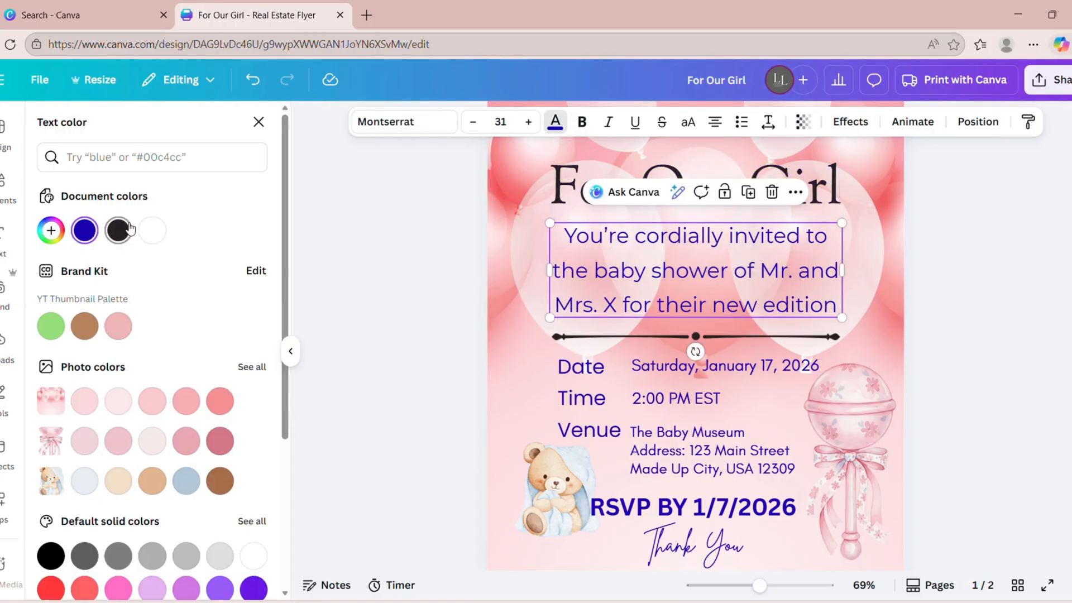
- Apply the near-black document color to the Date/Time/Venue labels and to the date, time and venue address texts on the girl flyer
click(611, 384)
click(124, 232)
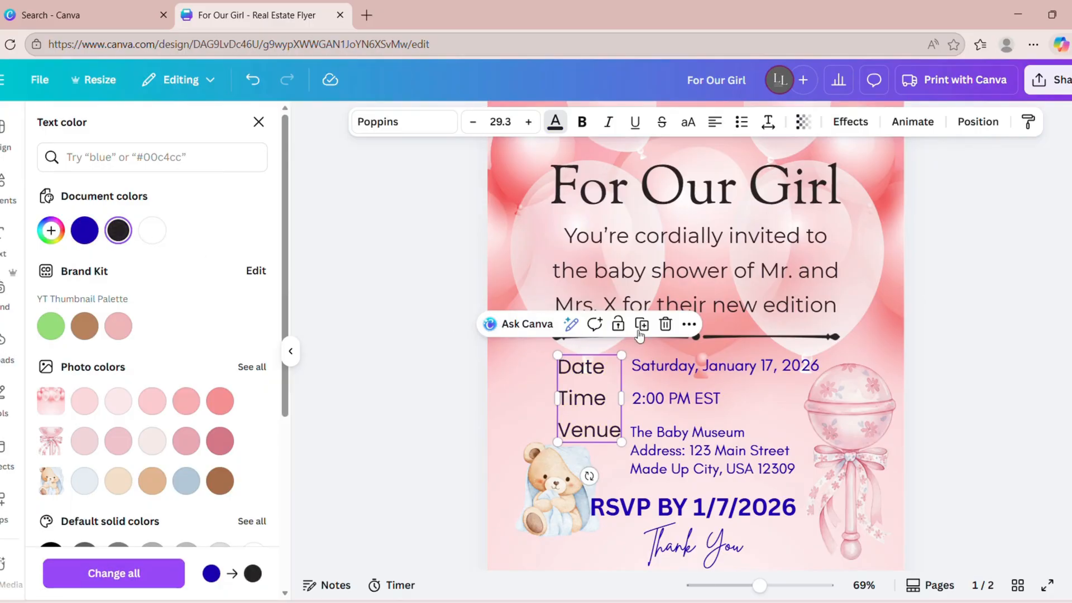
click(698, 366)
click(117, 229)
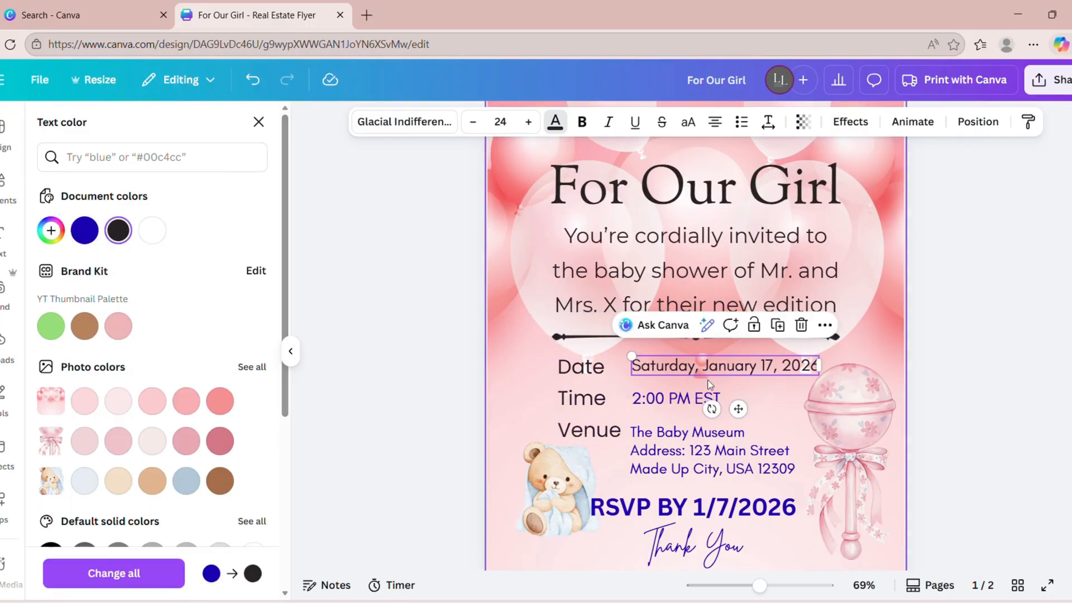
click(686, 398)
click(118, 230)
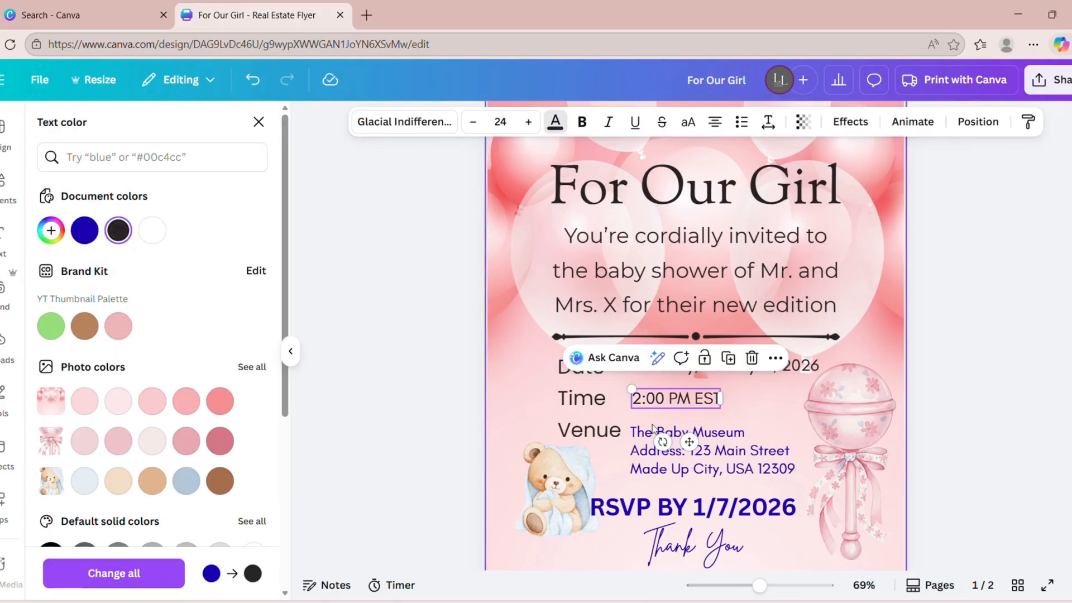
click(717, 441)
click(118, 230)
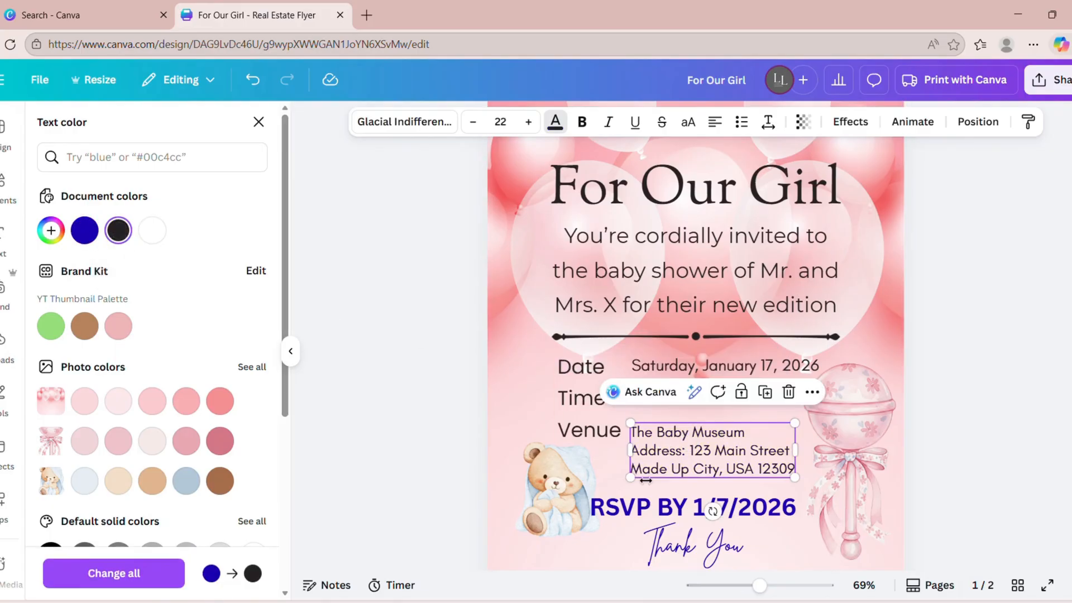
- Recolor the girl flyer's RSVP line and "Thank You" script with the near-black document color
click(642, 506)
click(118, 229)
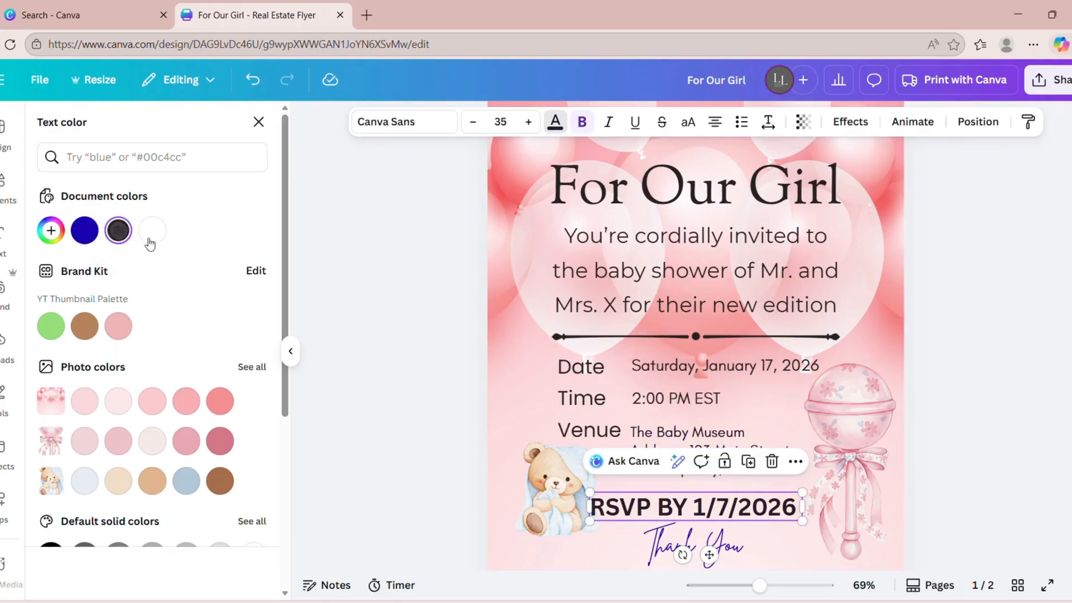
click(726, 546)
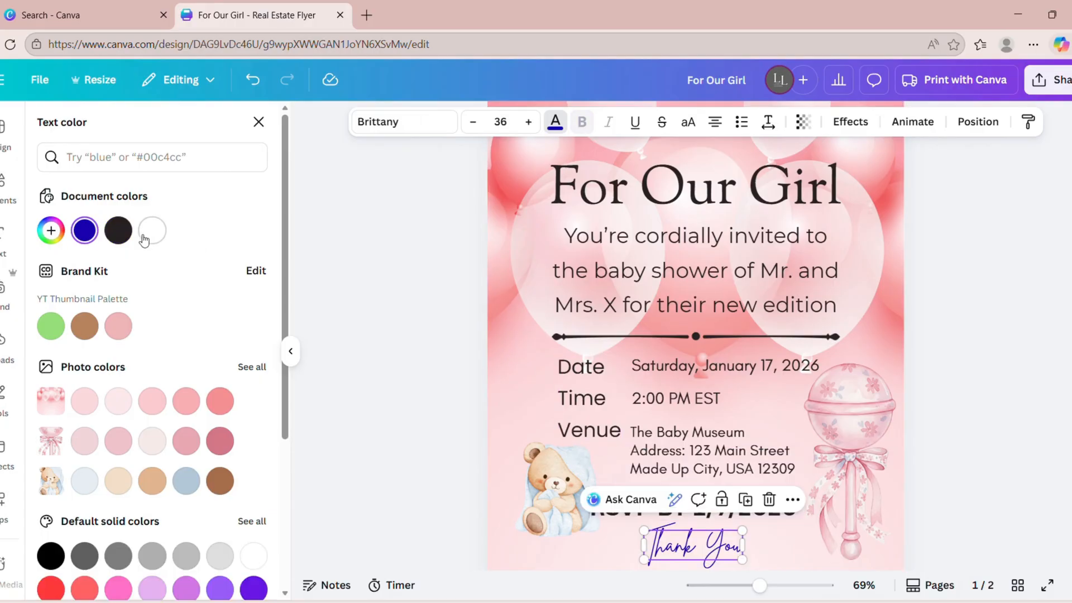
click(118, 230)
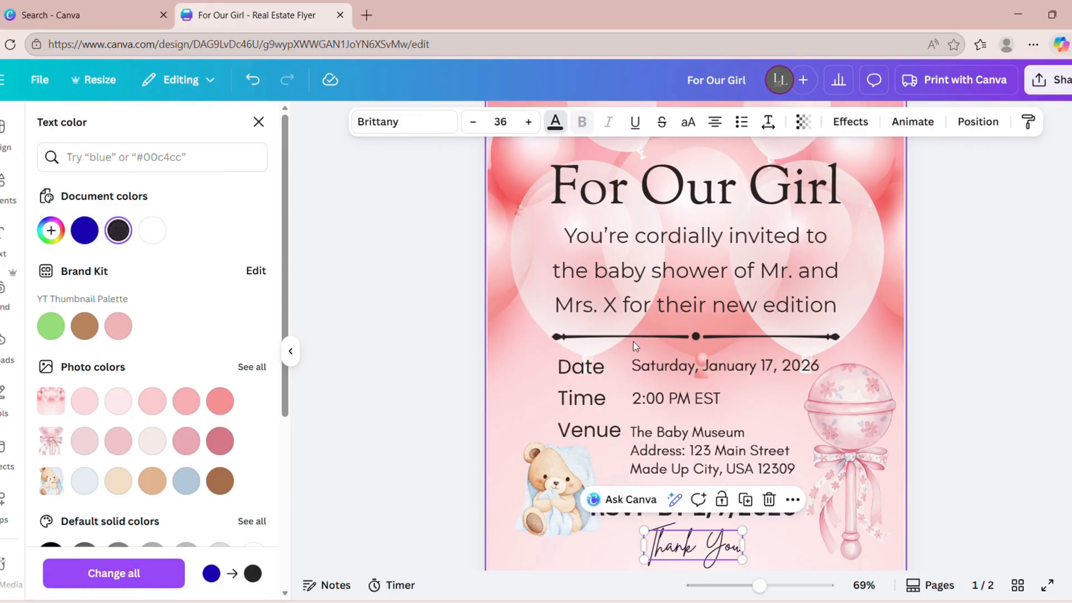
- Try light purple and dark violet in place of the blue on the teddy bear graphic's blanket
click(545, 493)
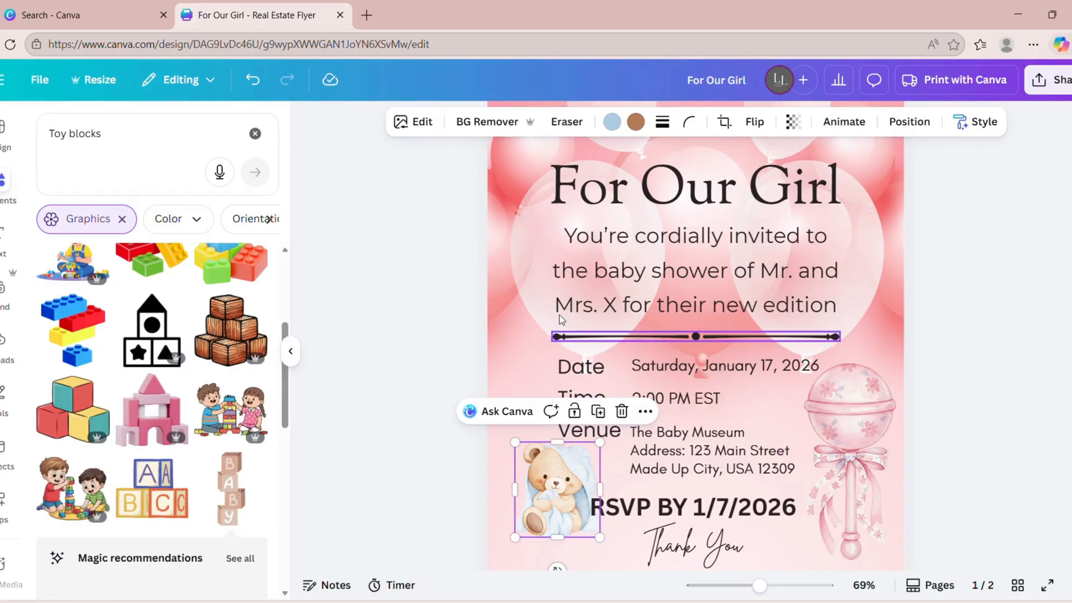
click(613, 122)
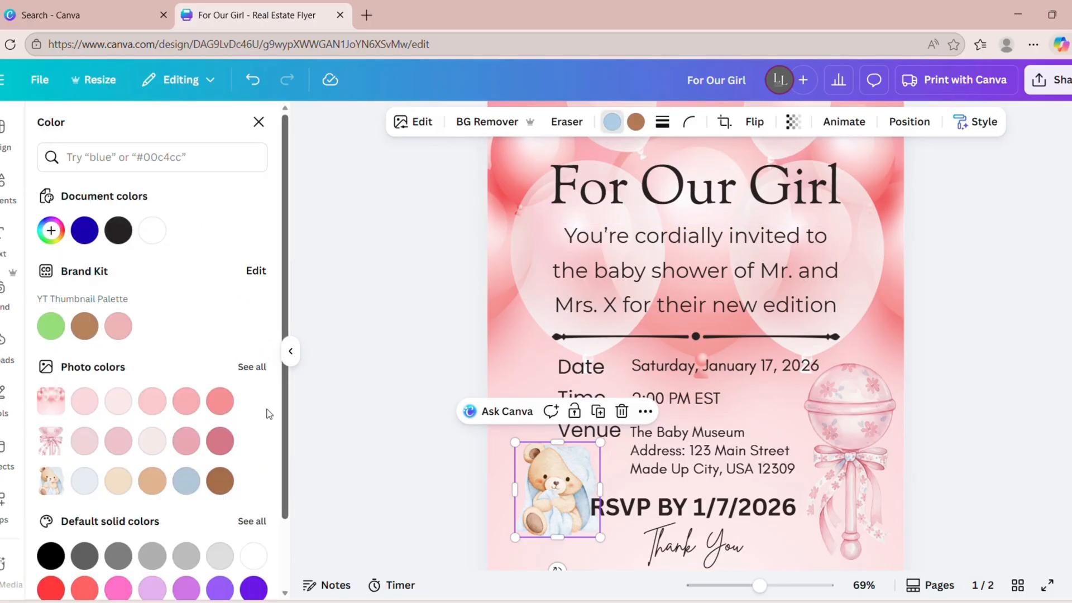
scroll(257, 418, down, 3)
click(190, 506)
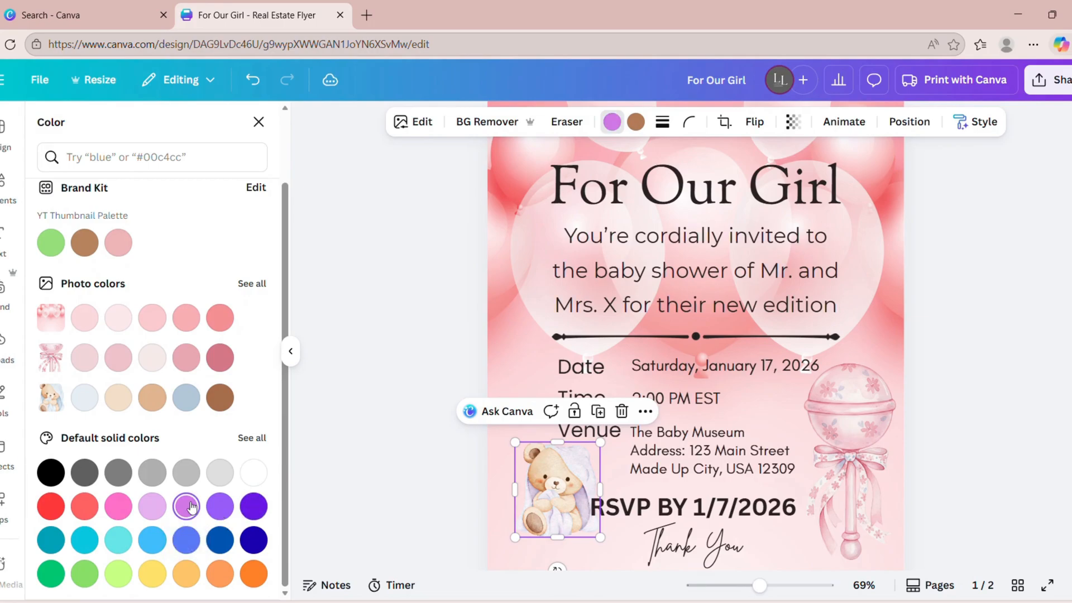
click(254, 511)
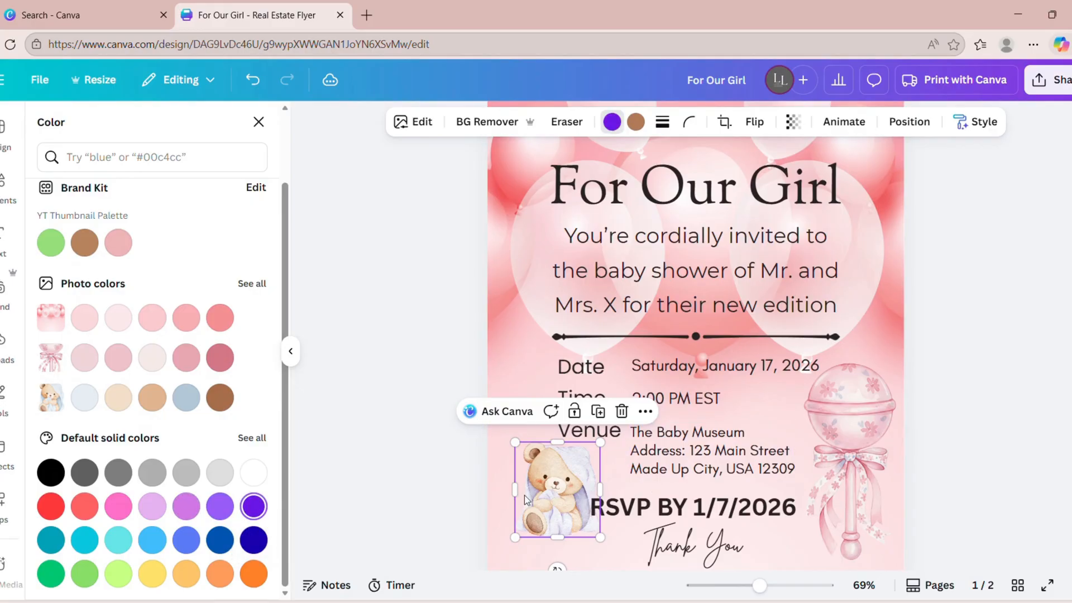
click(883, 319)
- Recolor the teddy bear graphic's blanket with the default solid yellow
click(555, 486)
click(159, 573)
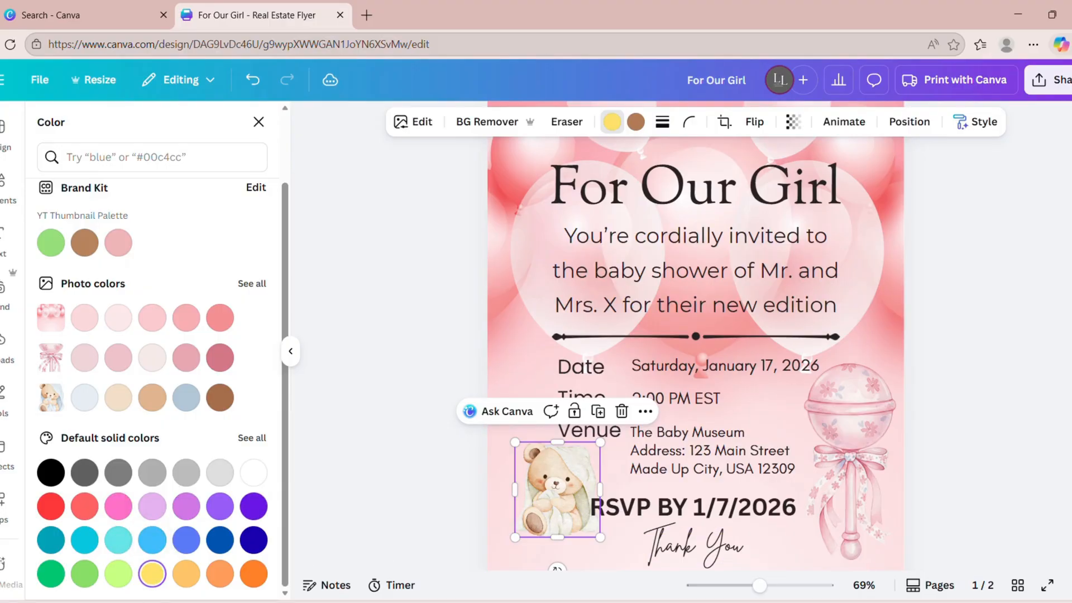
click(1024, 461)
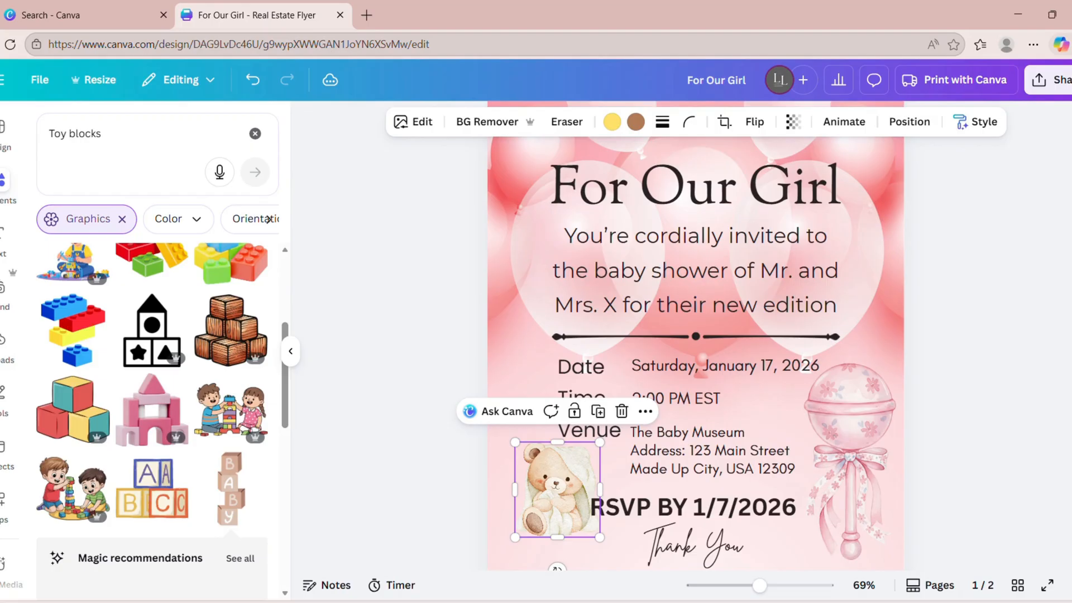
- Compare the girl and boy flyers from top to bottom, including a reduced view at 46% zoom
scroll(695, 351, down, 5)
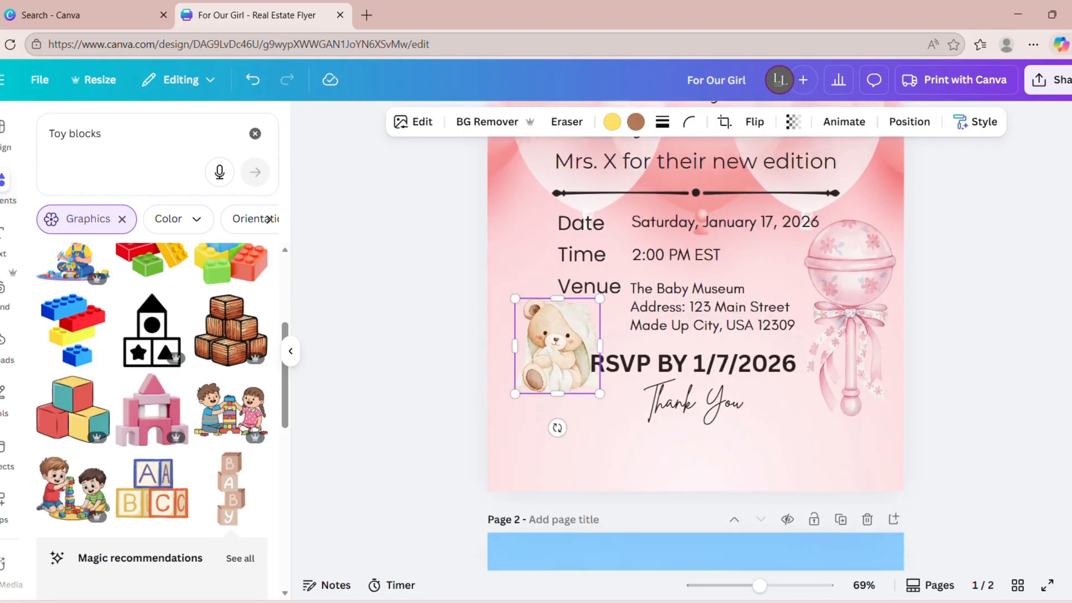
scroll(696, 352, down, 8)
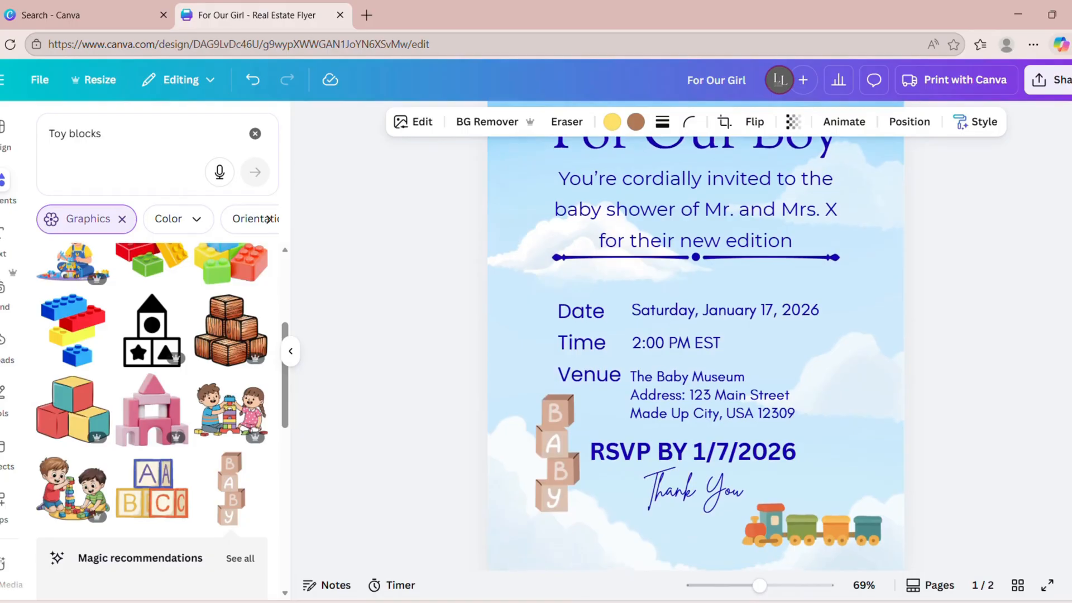
scroll(1056, 287, up, 10)
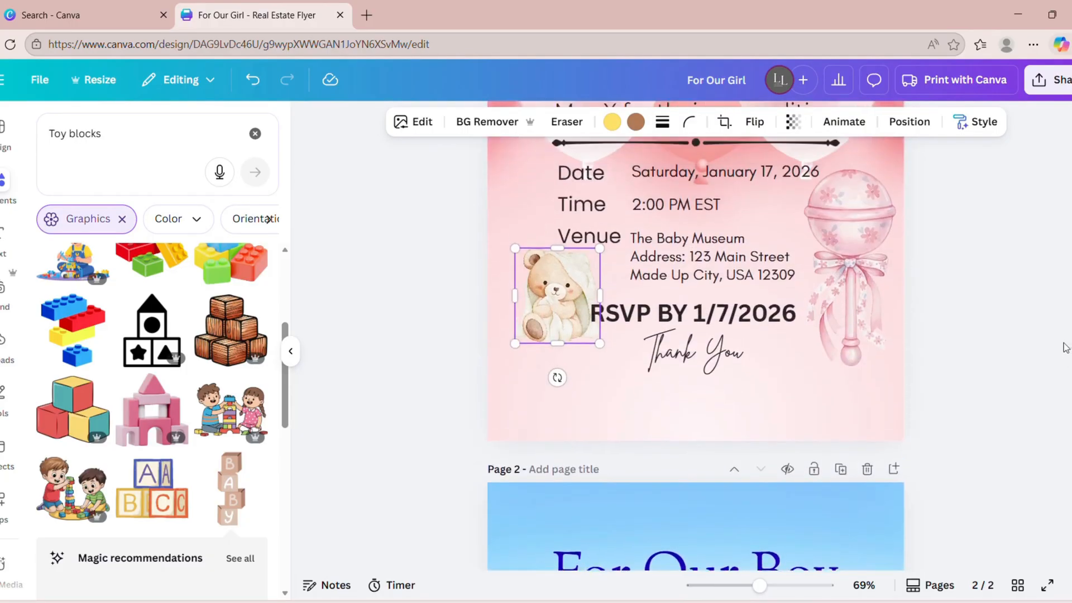
scroll(1056, 286, up, 2)
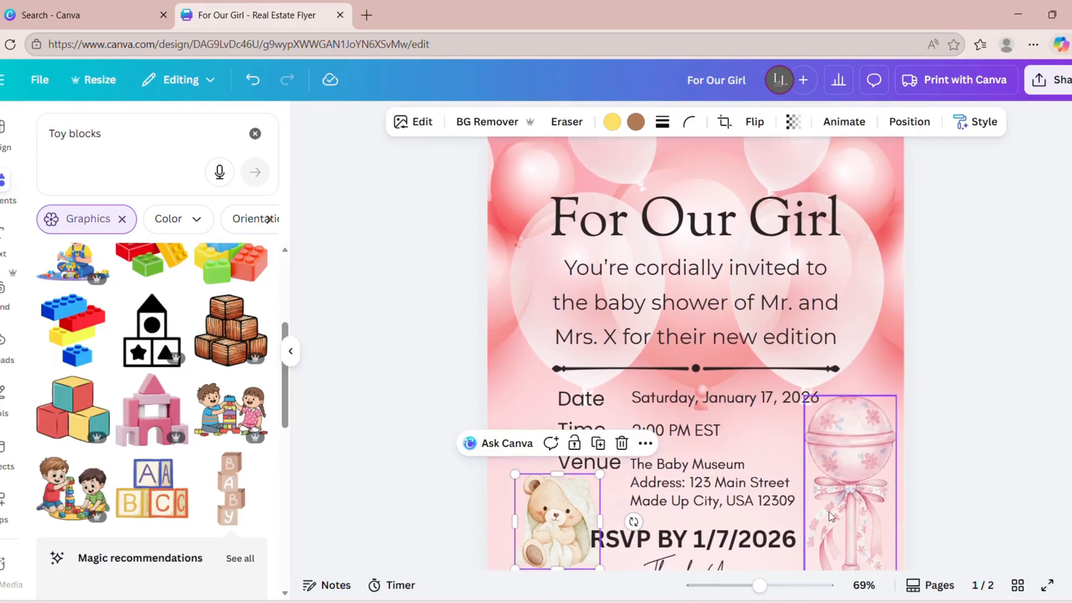
drag(751, 590, 746, 584)
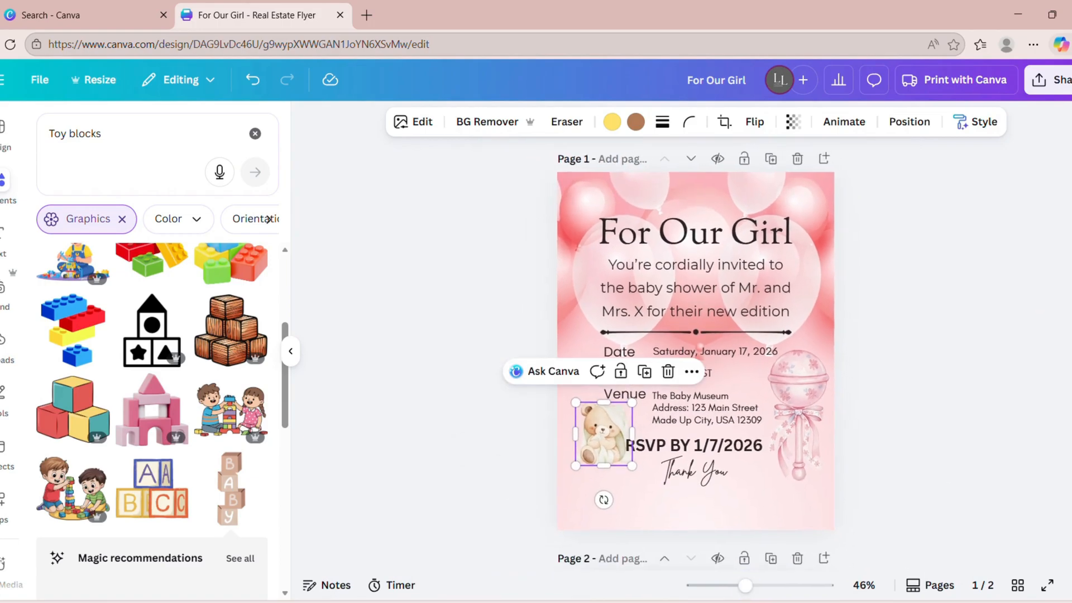
scroll(695, 346, down, 3)
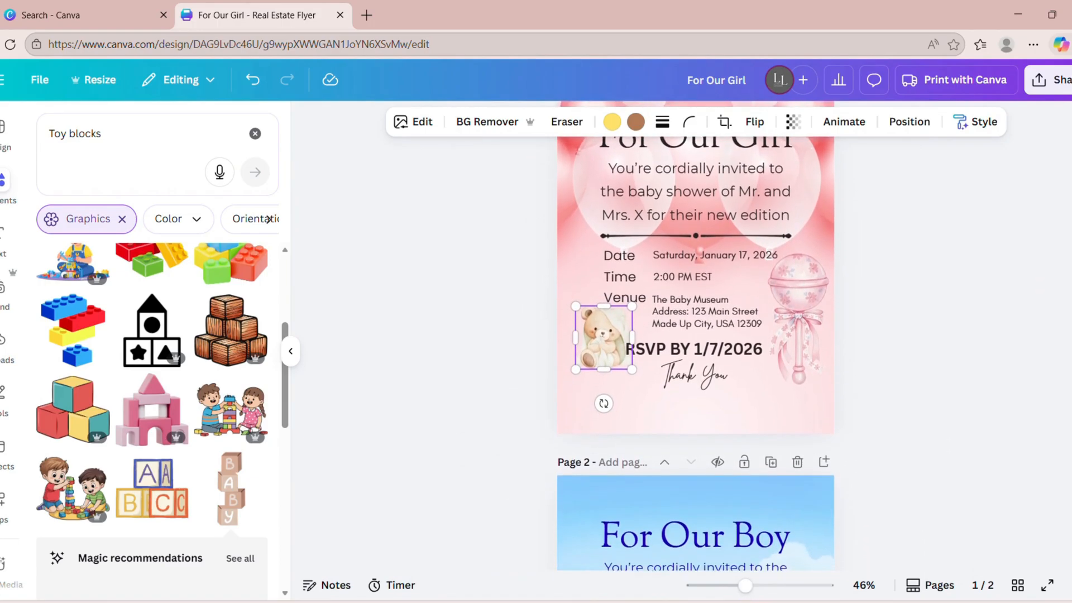
scroll(695, 346, down, 3)
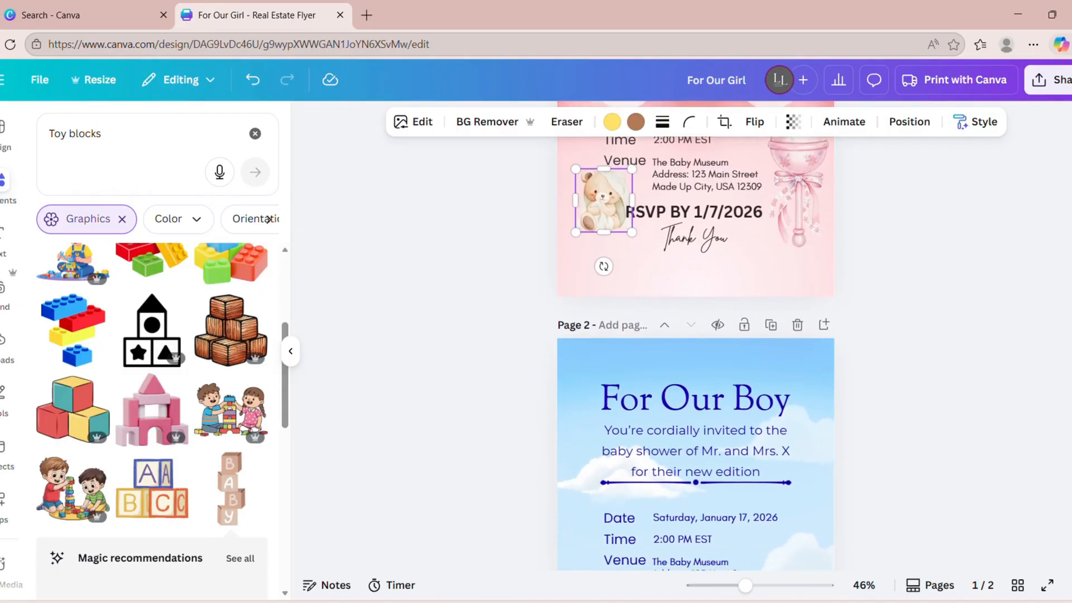
scroll(695, 346, down, 3)
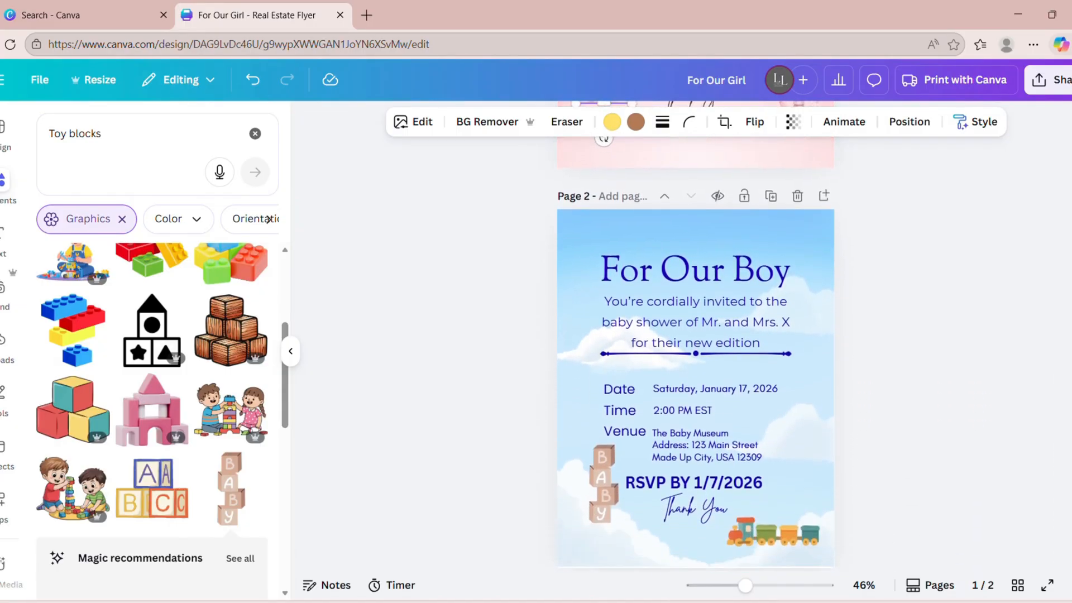
scroll(695, 346, down, 1)
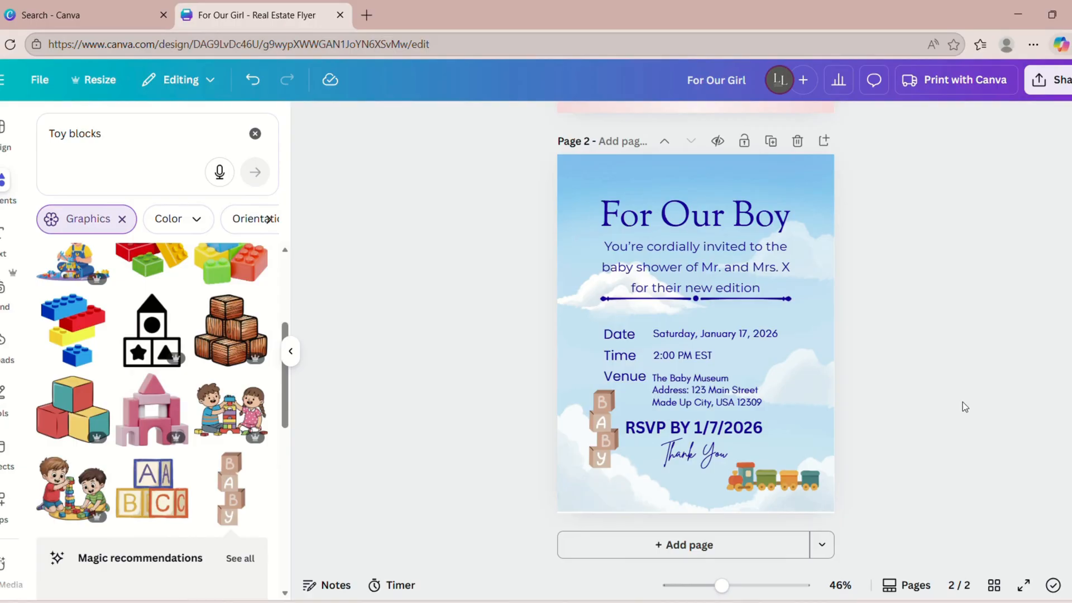
- Title page 1 "Girl Flyer" and page 2 "Boy Flyer"
scroll(962, 402, up, 5)
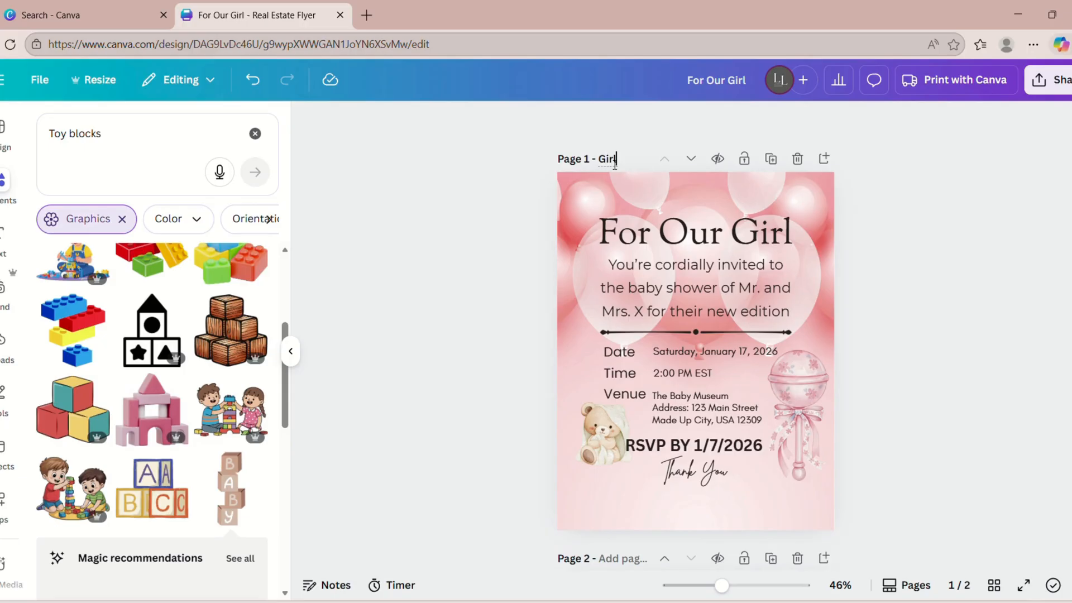
text(Flyer)
scroll(882, 244, down, 4)
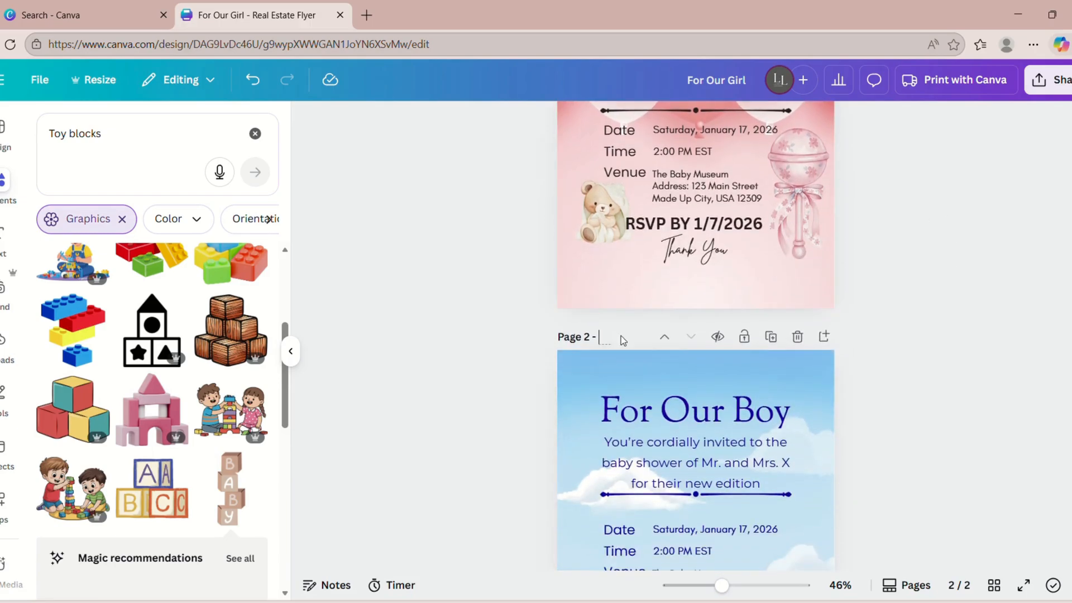
click(621, 336)
text(Boy F)
scroll(966, 309, up, 4)
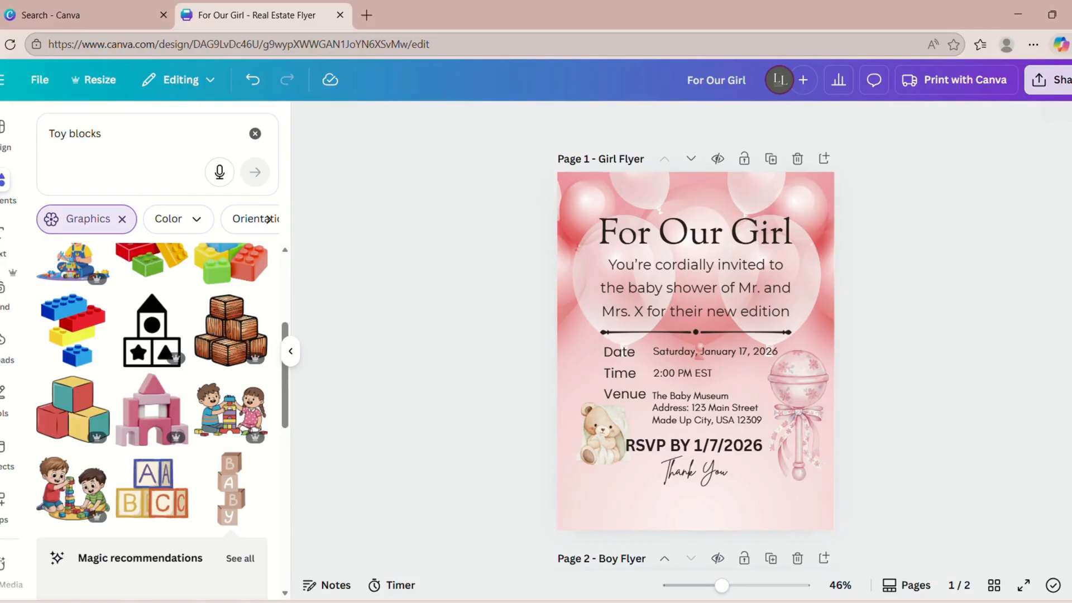
- Open the design's download options and set the file type to PDF Print
click(1048, 80)
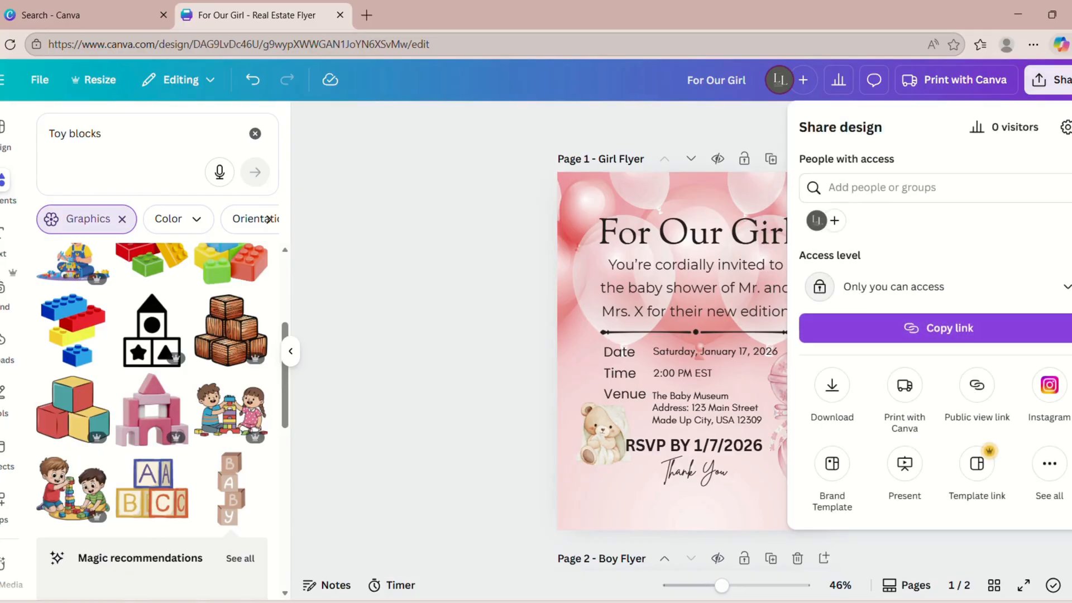
click(832, 385)
click(960, 187)
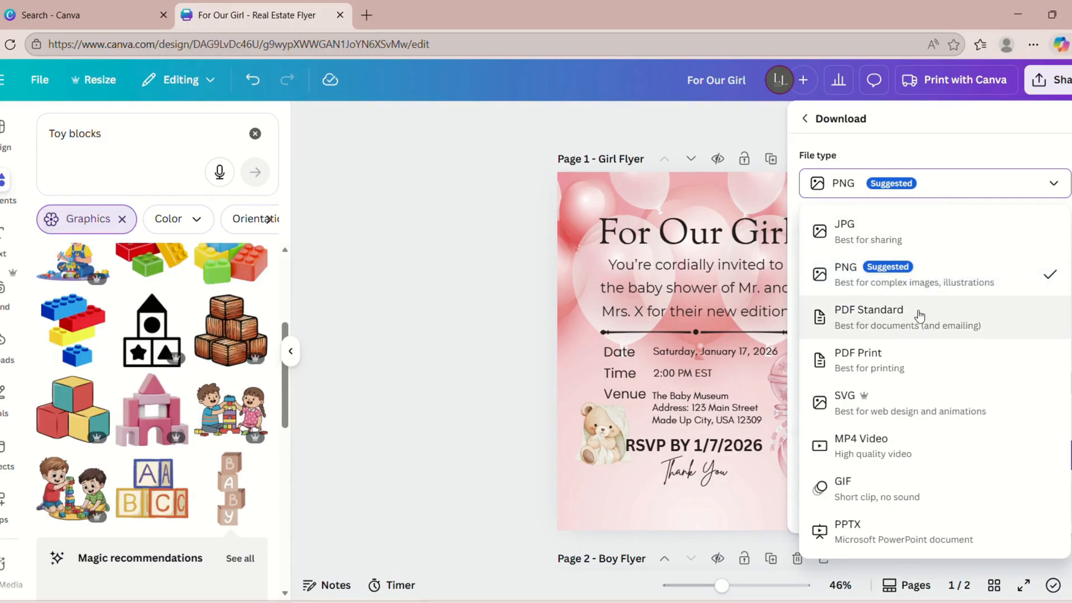
click(905, 357)
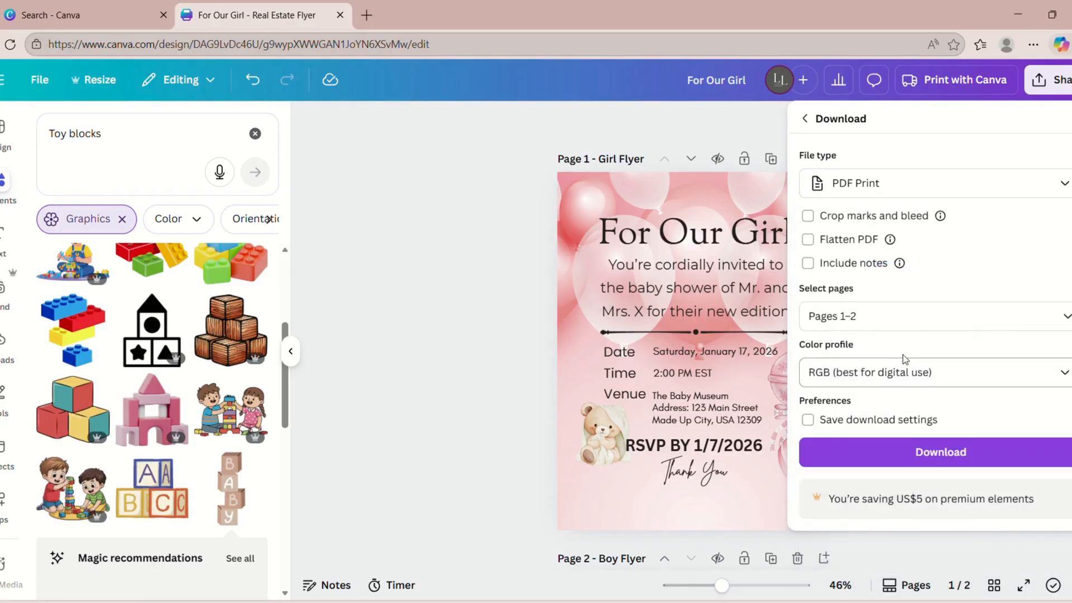
- Limit the download to page 1, the Girl Flyer, and download it as PDF Print
click(1026, 319)
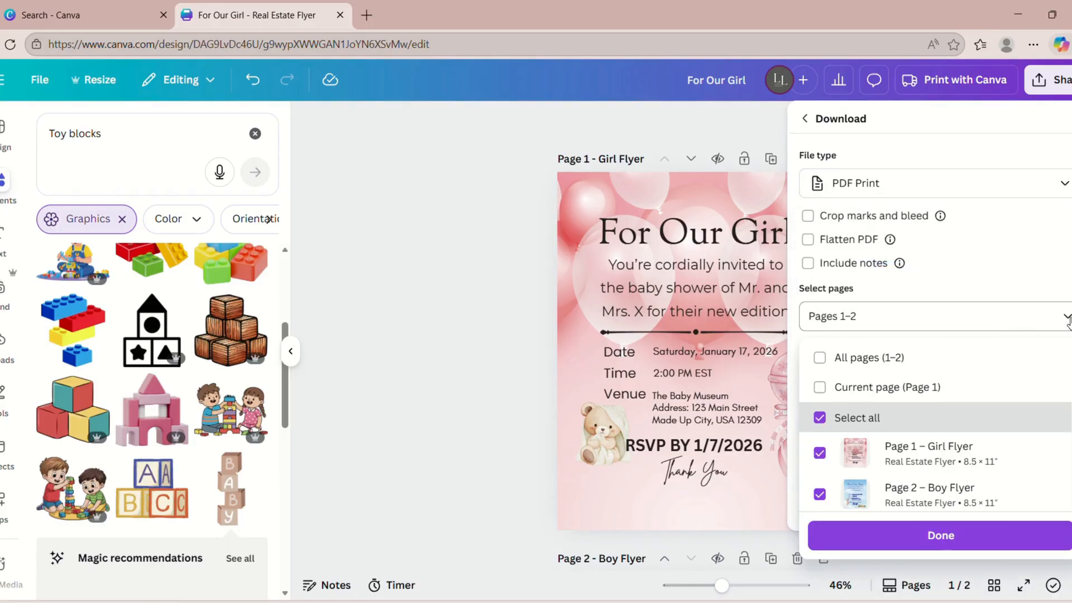
click(827, 414)
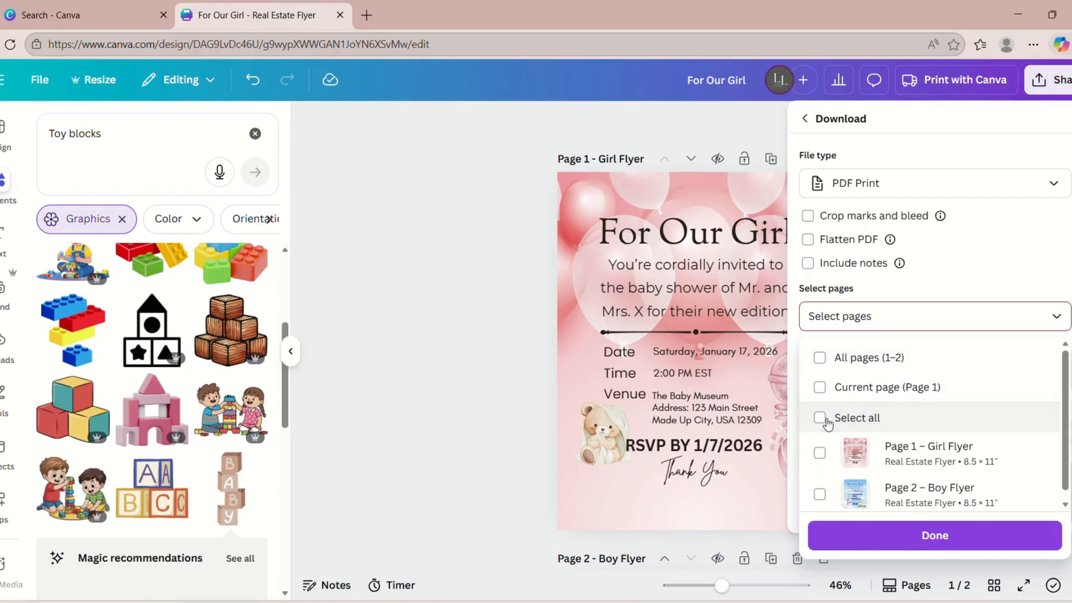
click(820, 455)
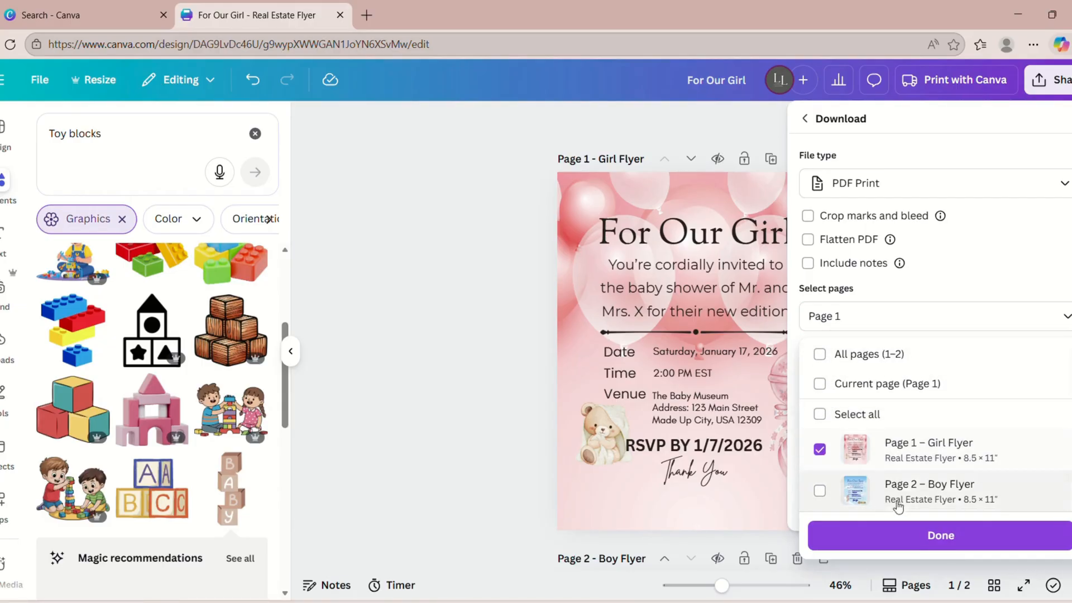
click(923, 534)
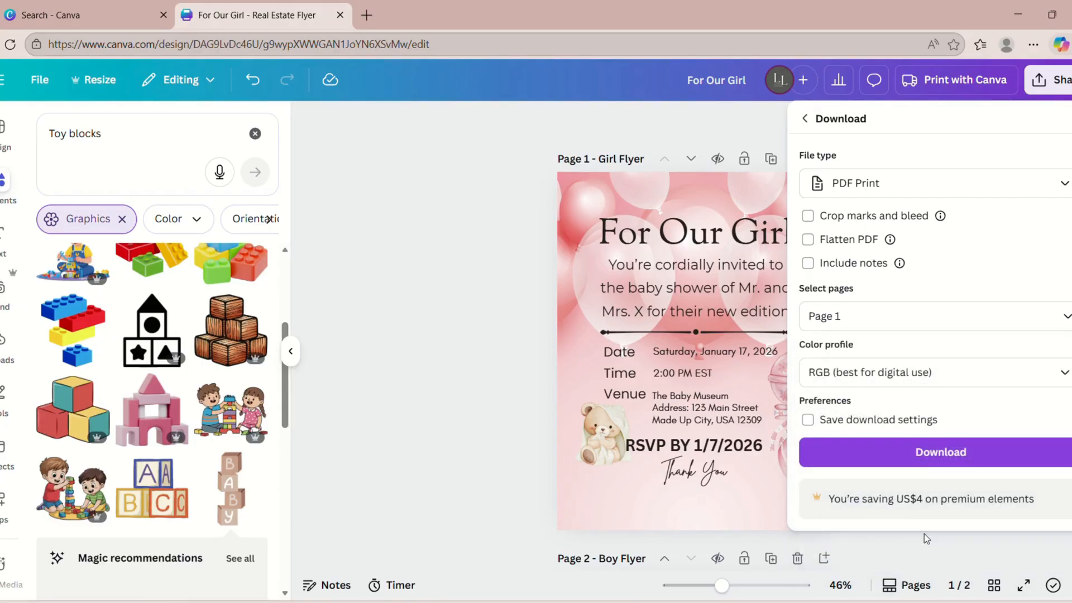
click(929, 454)
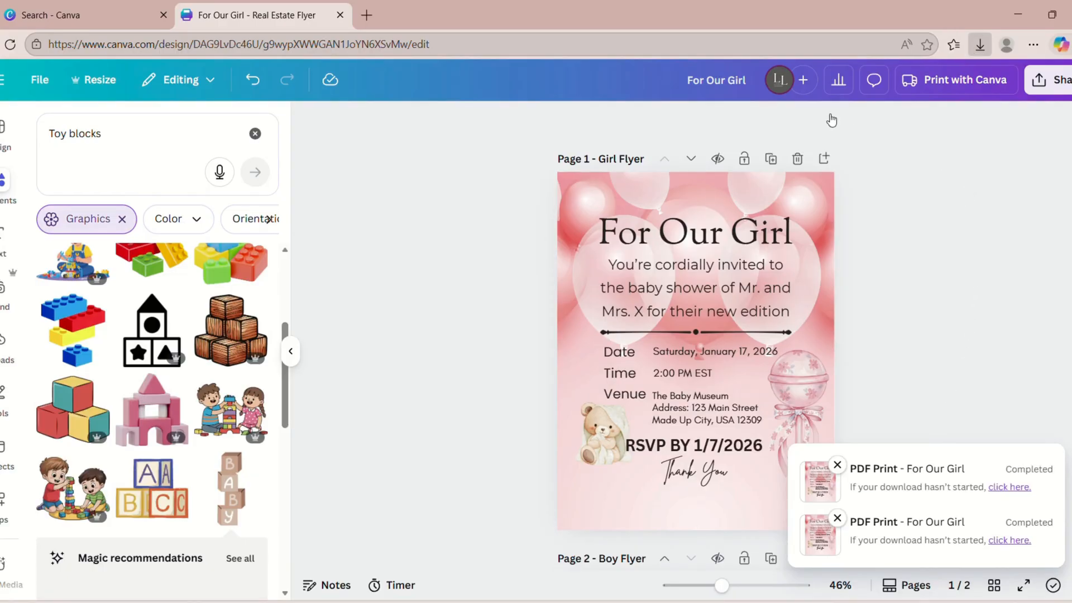
- Open the downloaded Girl Flyer.pdf in the browser and look over the flyer
click(799, 120)
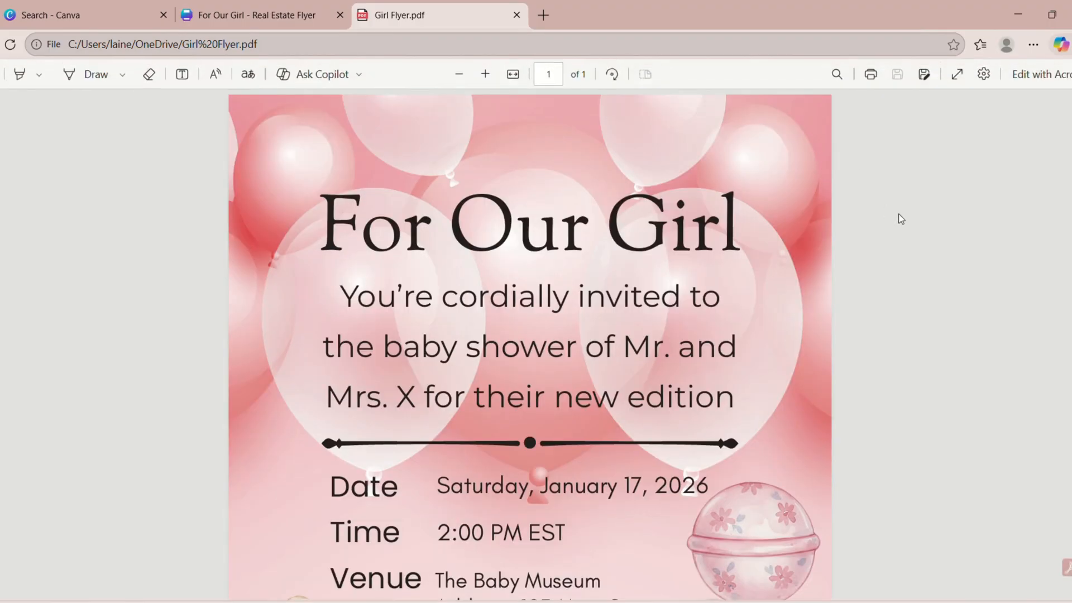
scroll(933, 234, down, 5)
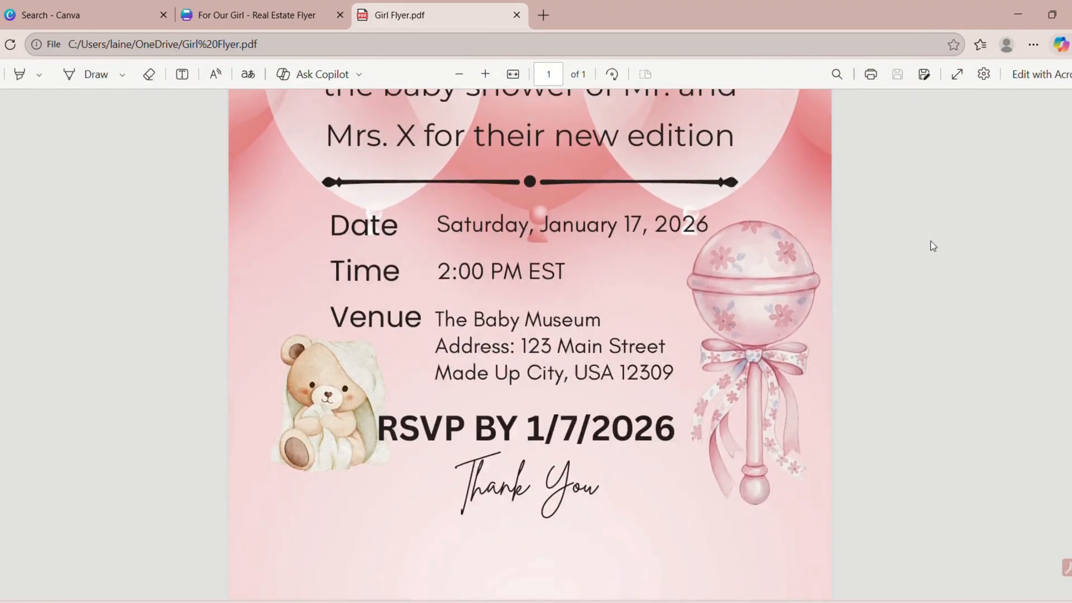
scroll(932, 249, up, 5)
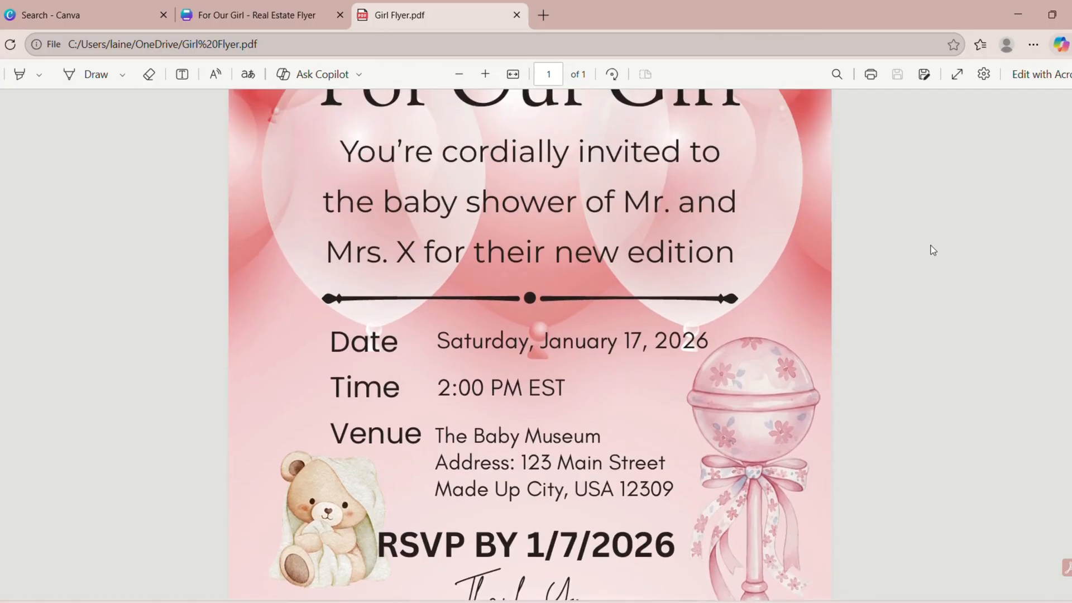
- Open the print settings for Girl Flyer.pdf and review the layout, pages, color and two-sided options
click(870, 75)
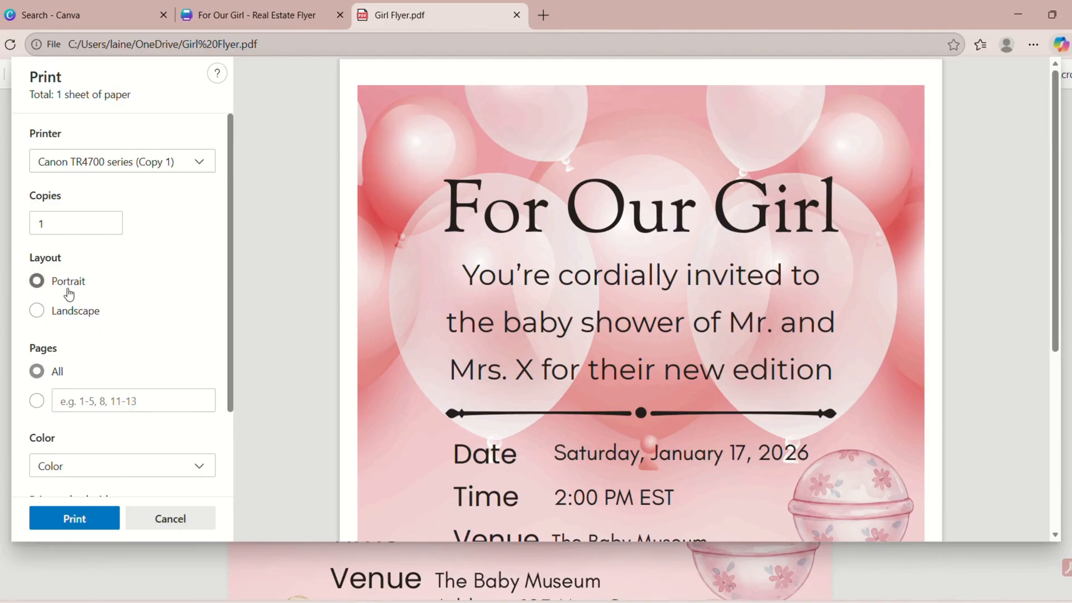
drag(224, 326, 233, 416)
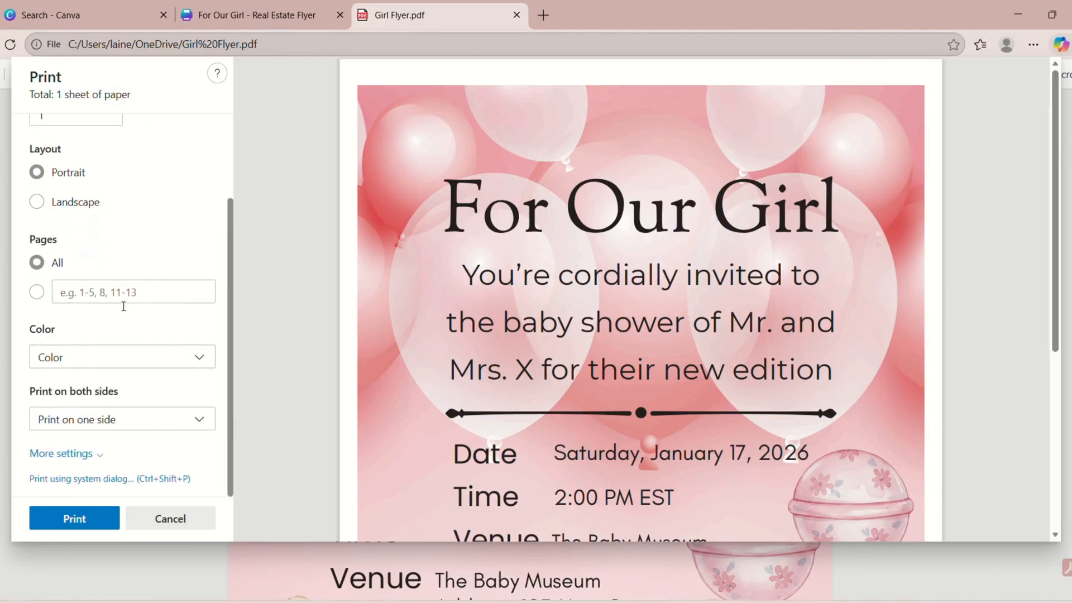